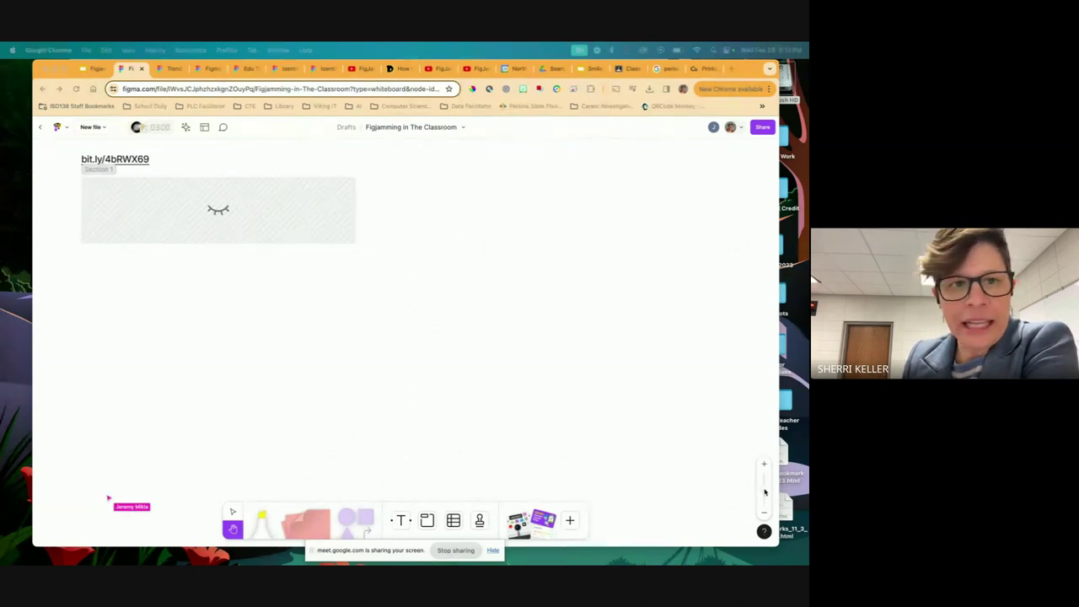
Unhide Section 1 to reveal its Drained-to-Energized alignment scale.
{"action": "left_click_drag", "start_coordinate": [765, 504], "coordinate": [766, 509]}
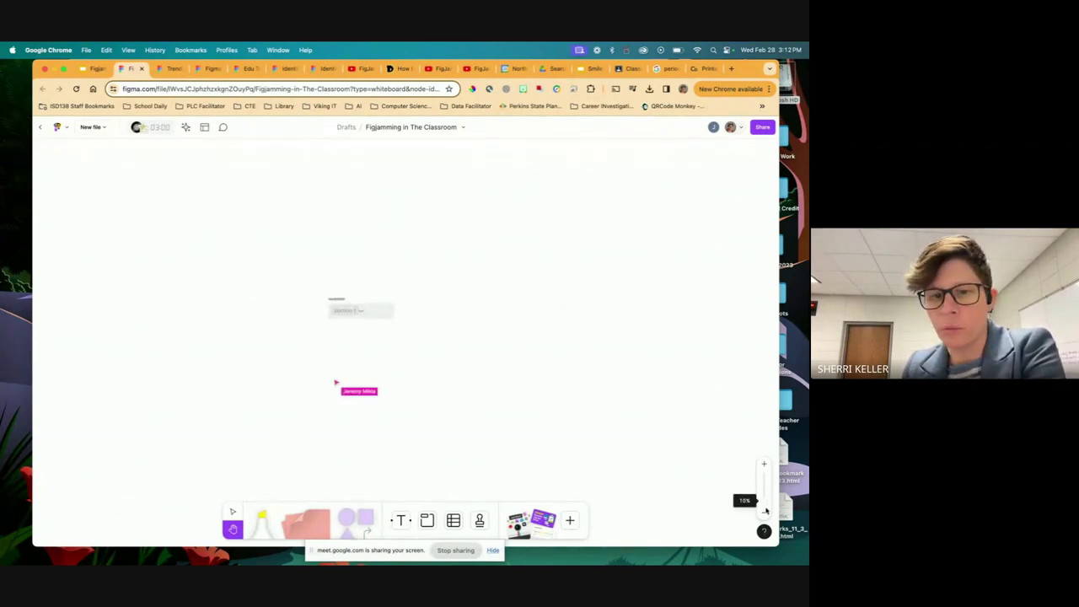
{"action": "left_click_drag", "start_coordinate": [766, 506], "coordinate": [764, 492]}
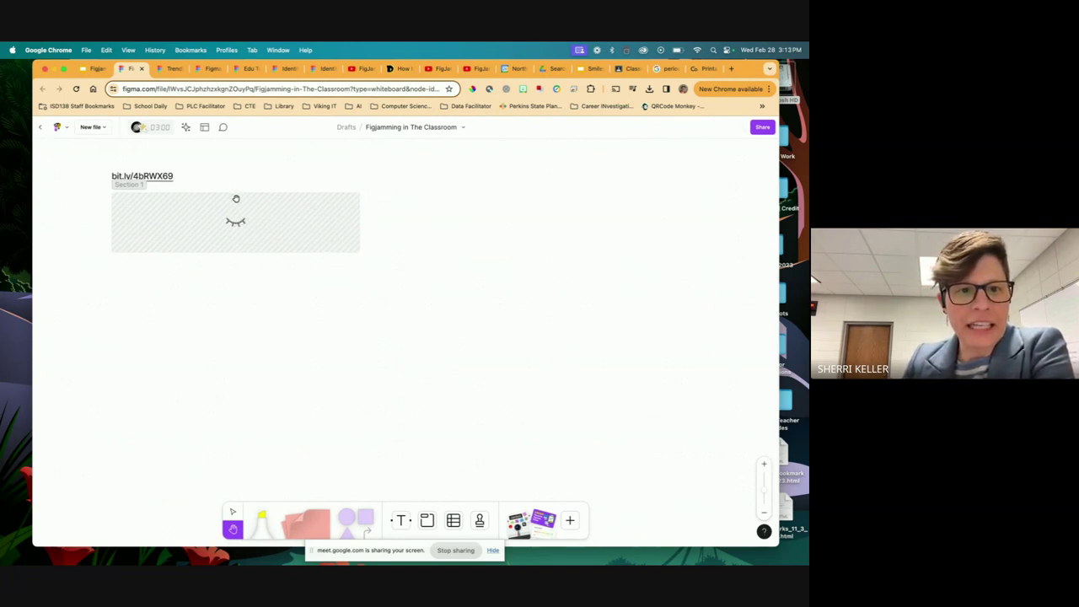
{"action": "left_click", "coordinate": [233, 510]}
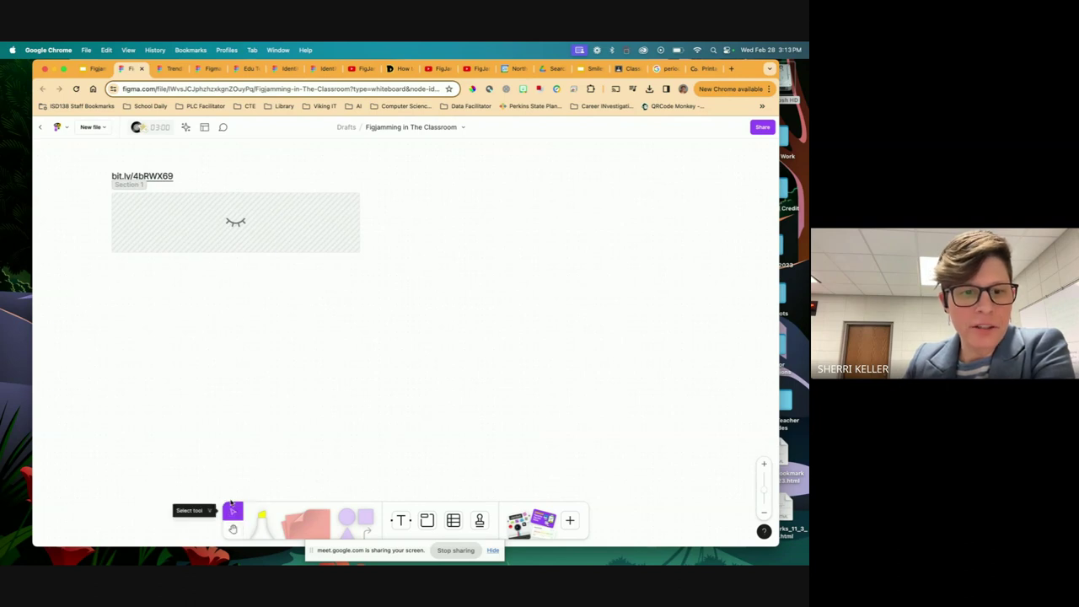
{"action": "left_click", "coordinate": [236, 222]}
{"action": "left_click", "coordinate": [249, 165]}
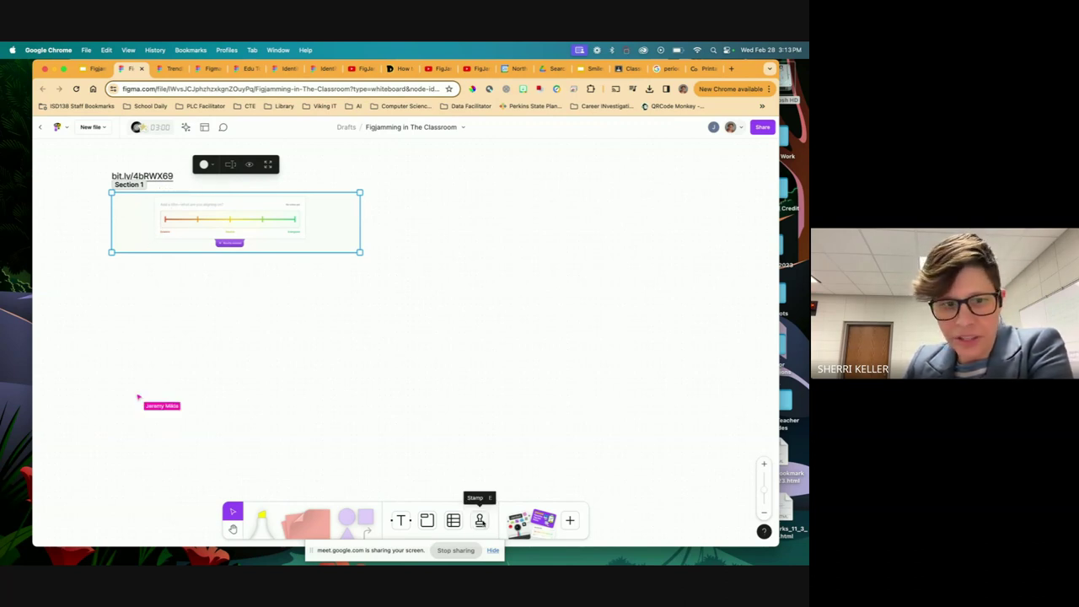
{"action": "left_click", "coordinate": [479, 521]}
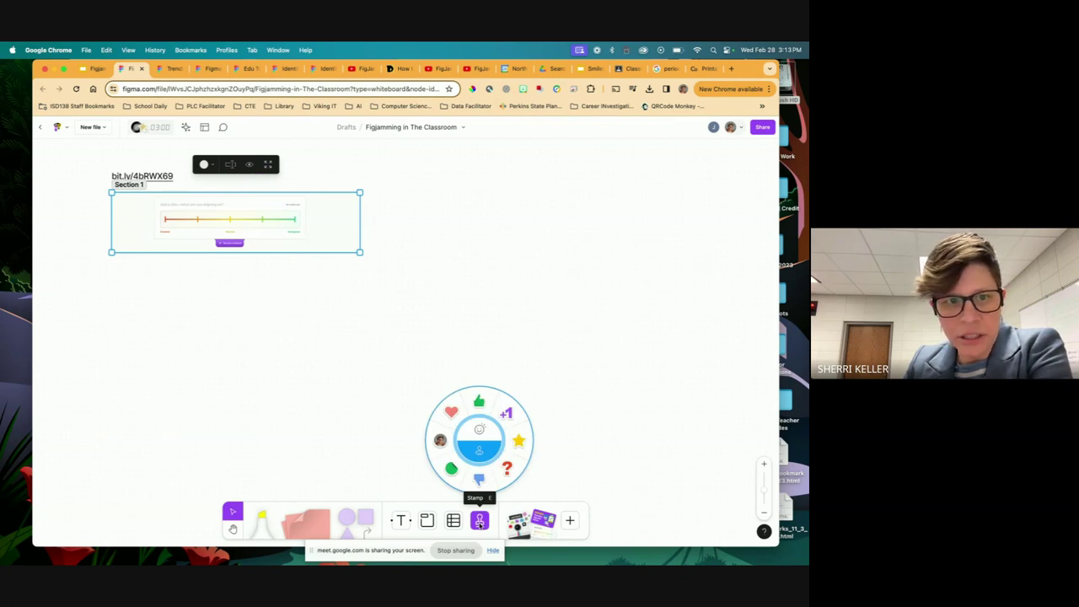
Cast a vote on the alignment scale and zoom in to view it.
{"action": "left_click", "coordinate": [237, 220]}
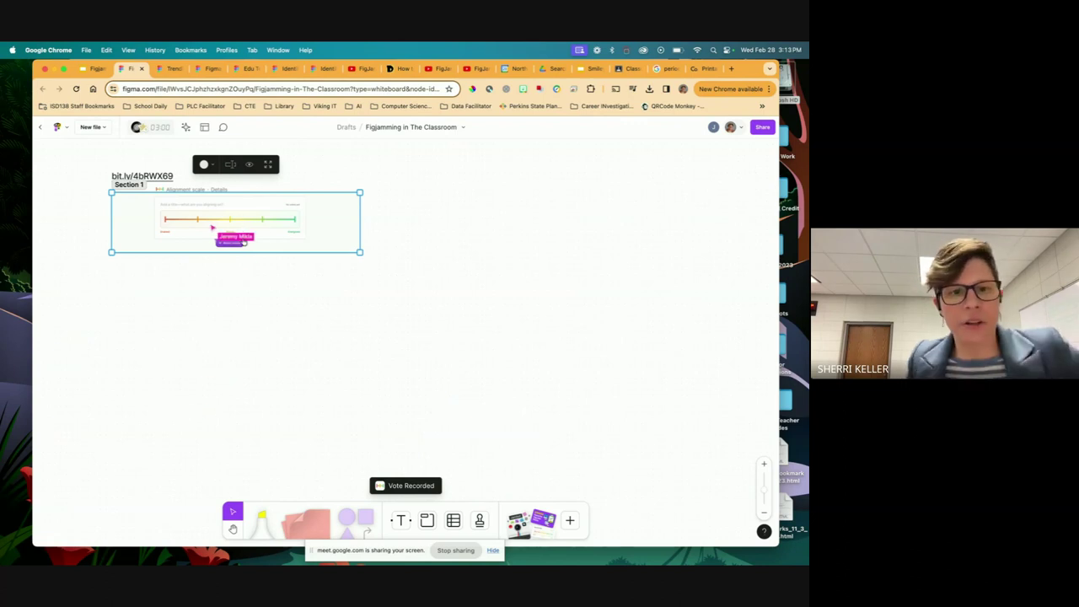
{"action": "left_click", "coordinate": [764, 487]}
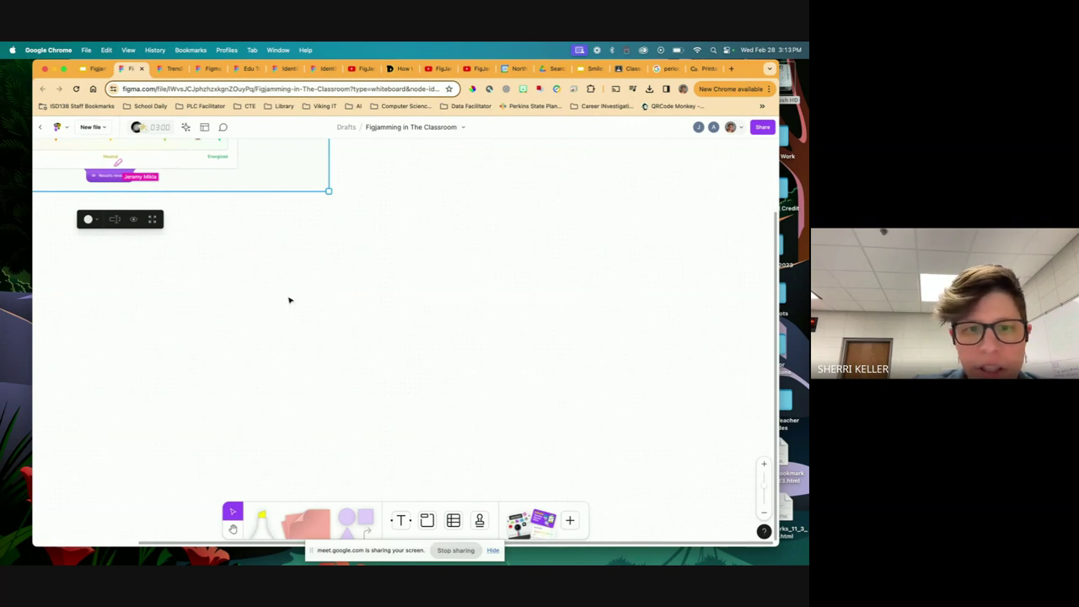
{"action": "left_click", "coordinate": [232, 529]}
{"action": "left_click_drag", "start_coordinate": [229, 255], "coordinate": [421, 371]}
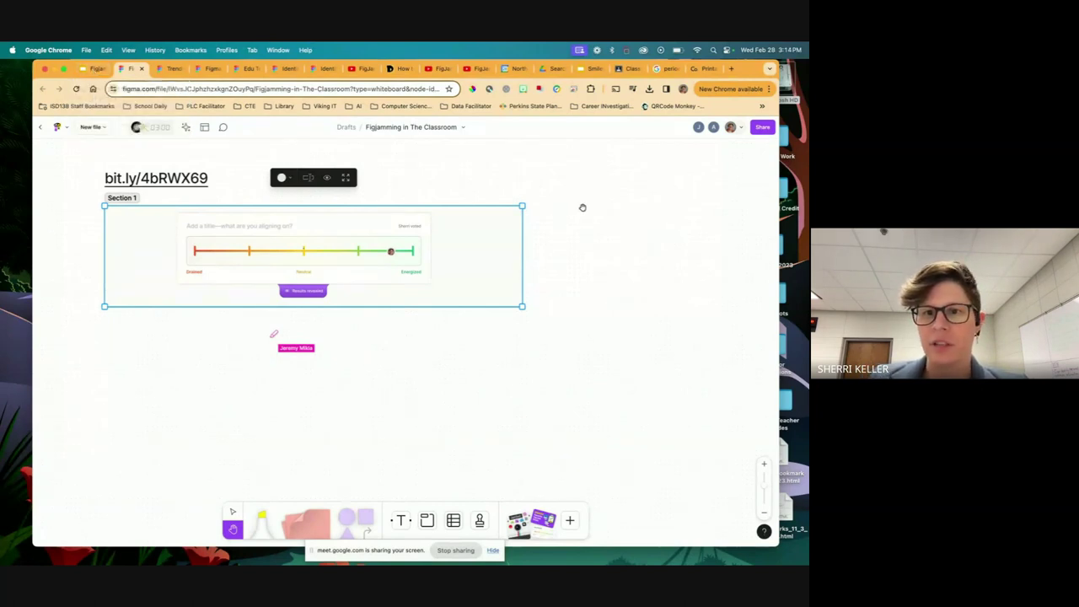
Paste the copied link and set the 'FigJamming in the Classroom' card beside Section 1.
{"action": "left_click", "coordinate": [231, 509]}
{"action": "left_click", "coordinate": [657, 233]}
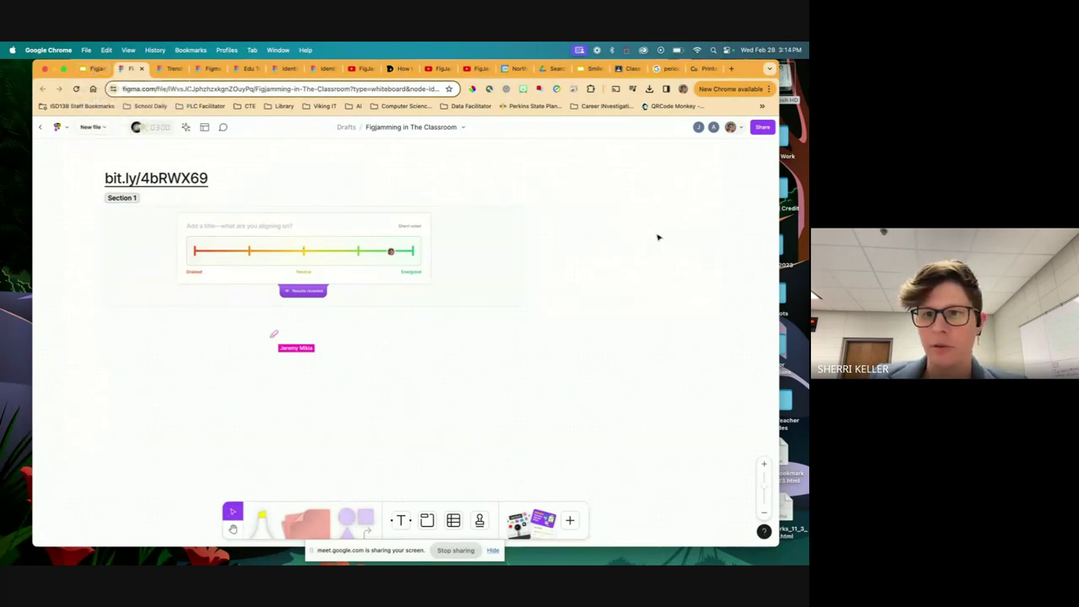
{"action": "key", "text": "cmd+v"}
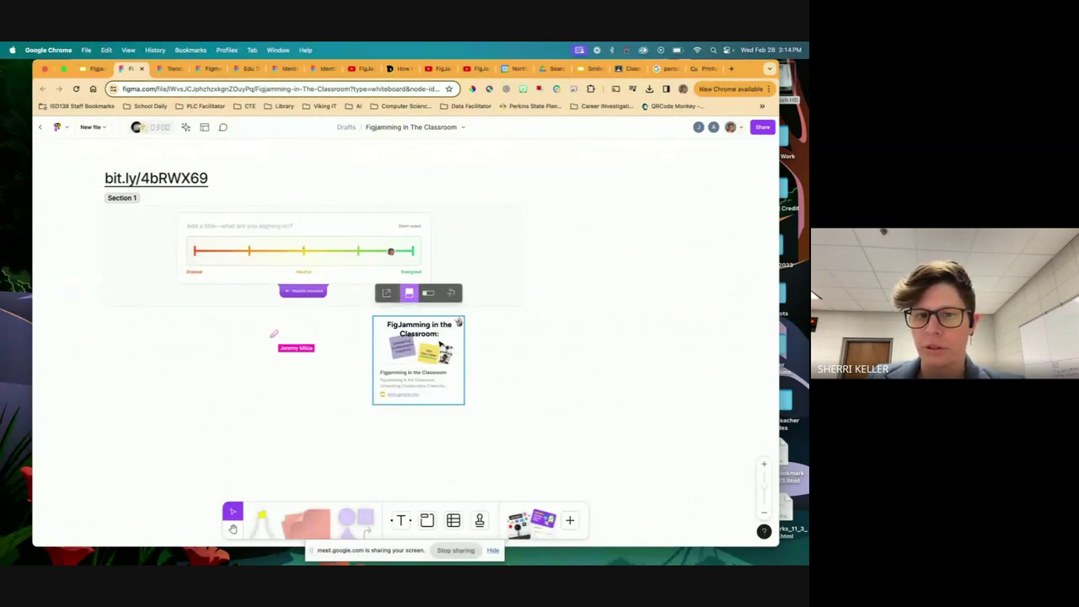
{"action": "left_click_drag", "start_coordinate": [438, 342], "coordinate": [623, 197]}
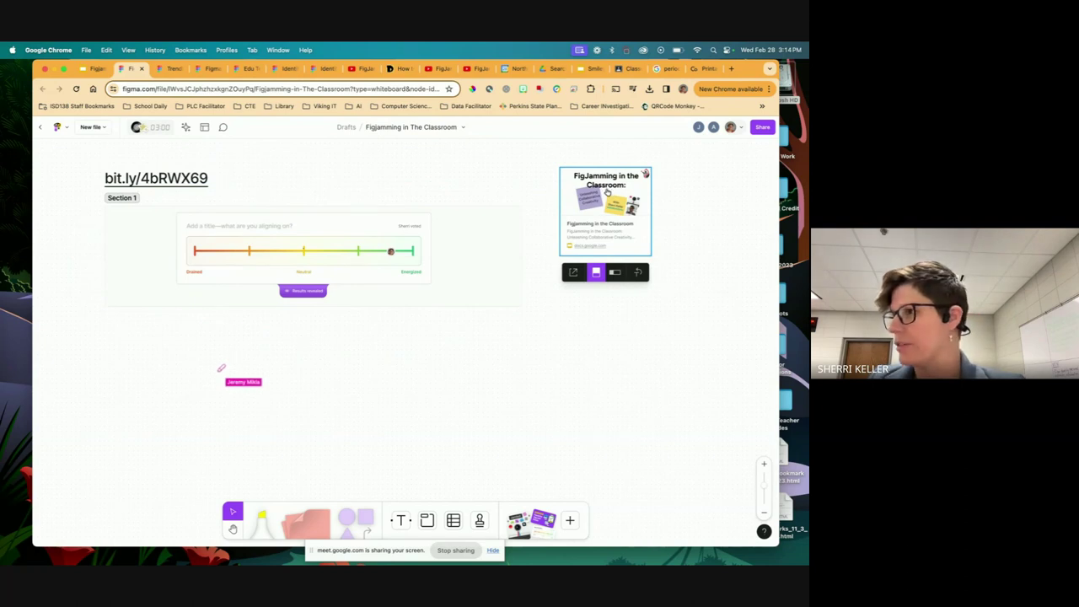
{"action": "left_click_drag", "start_coordinate": [646, 172], "coordinate": [636, 173]}
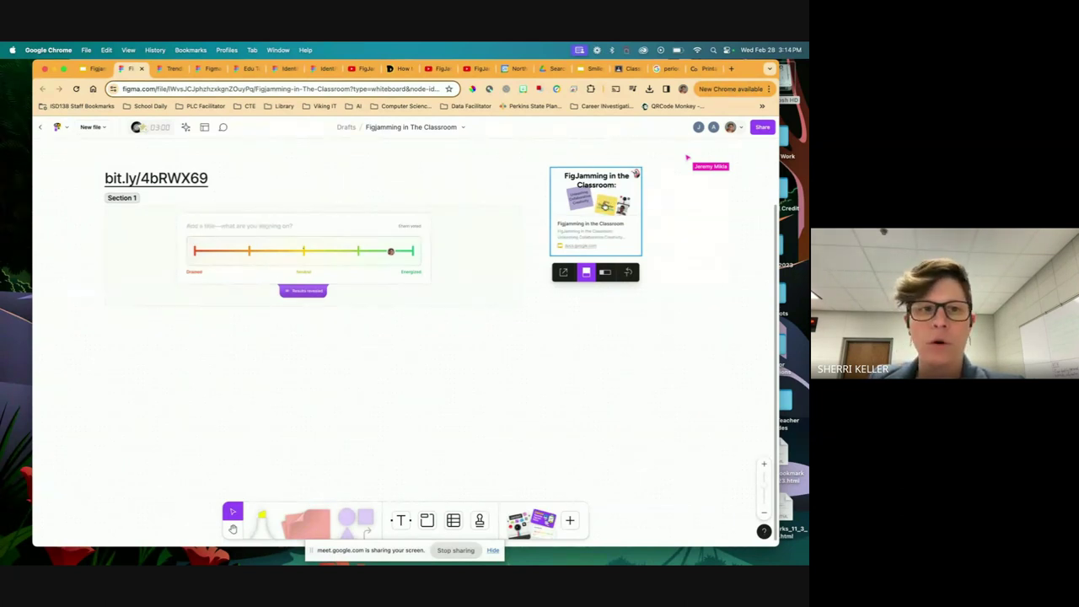
Close Slides' Publish to the web window, then delete FigJam's extra Google Docs card.
{"action": "left_click", "coordinate": [87, 68]}
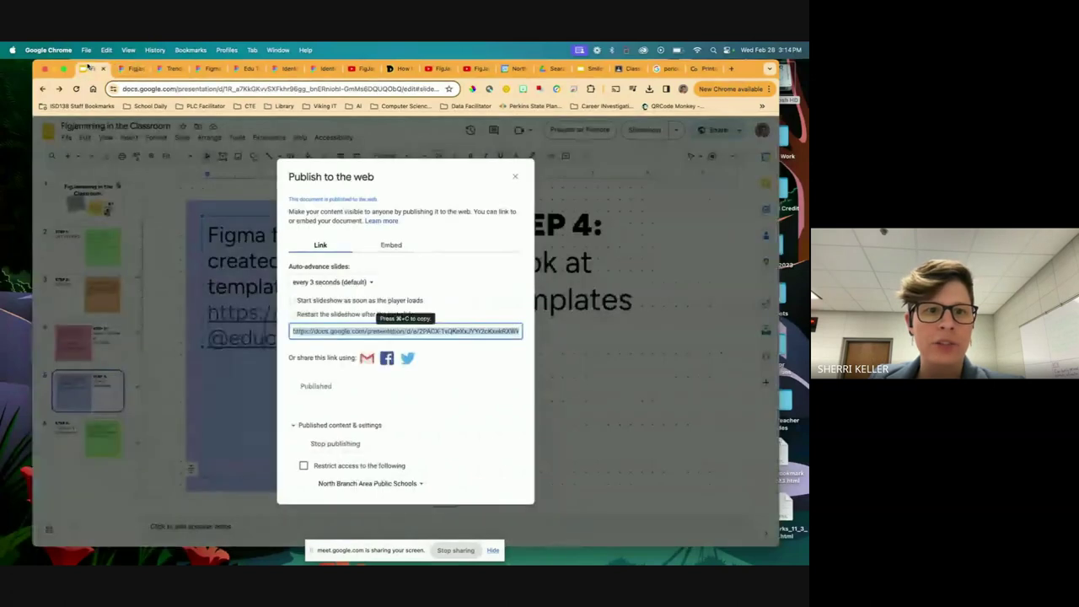
{"action": "left_click", "coordinate": [515, 177]}
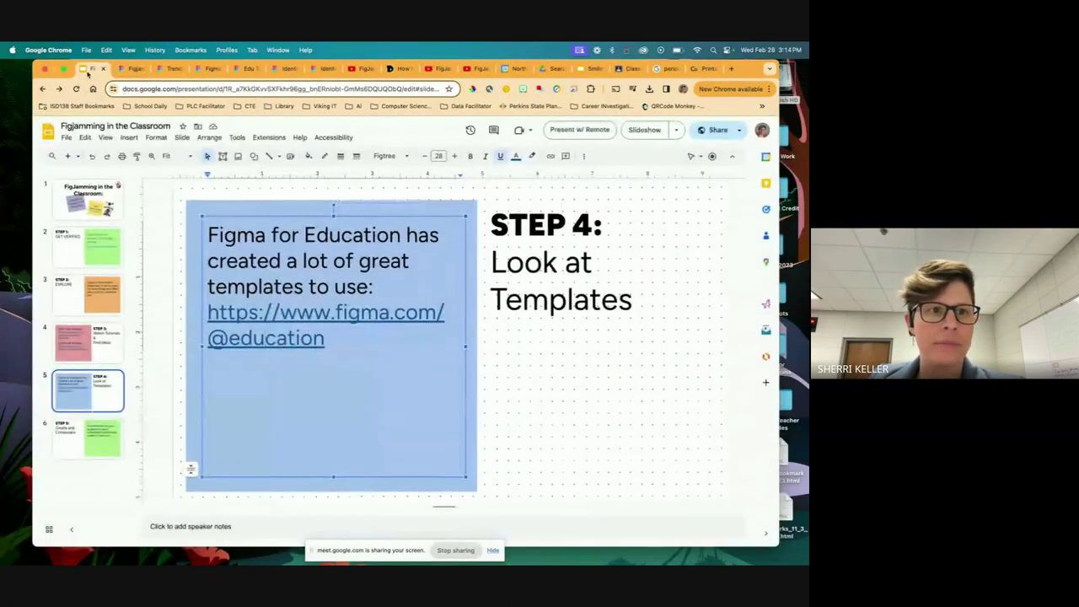
{"action": "key", "text": "ctrl+Tab"}
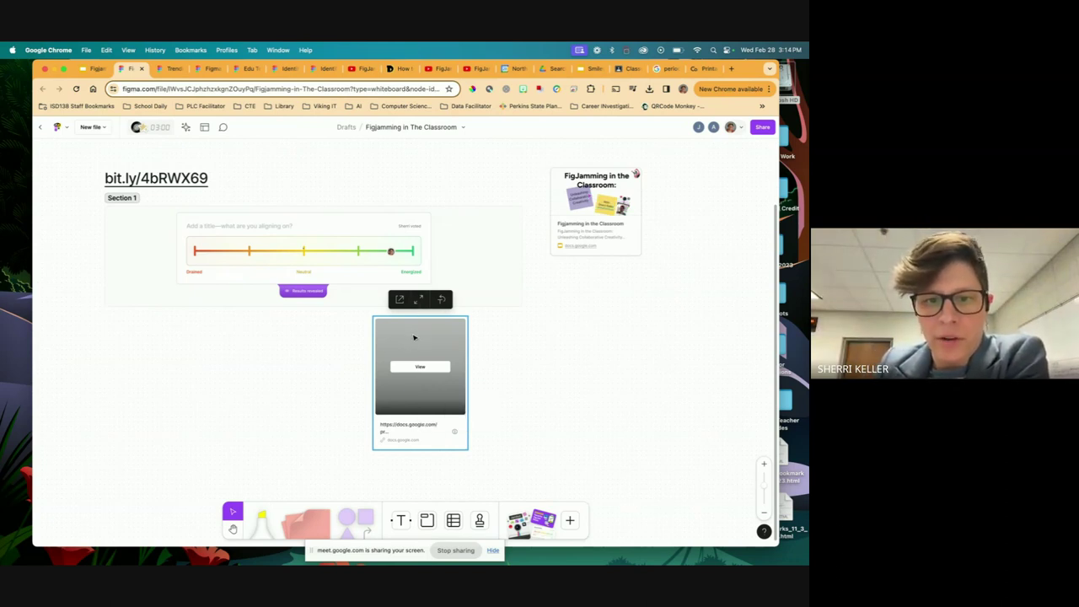
{"action": "key", "text": "BackSpace"}
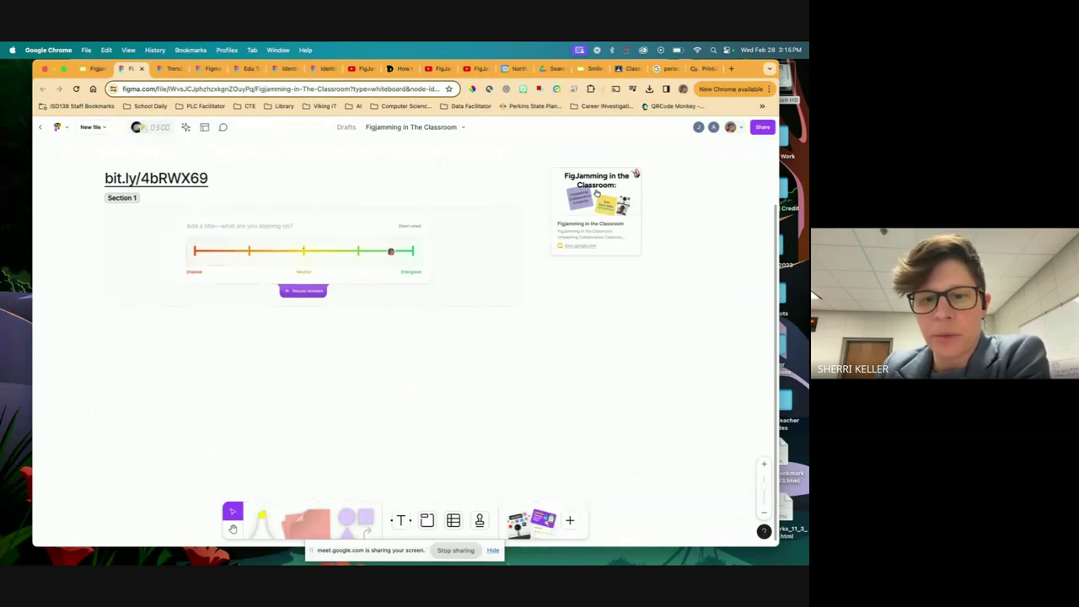
Nudge the 'FigJamming in the Classroom' link card slightly down and left.
{"action": "left_click_drag", "start_coordinate": [590, 195], "coordinate": [579, 207]}
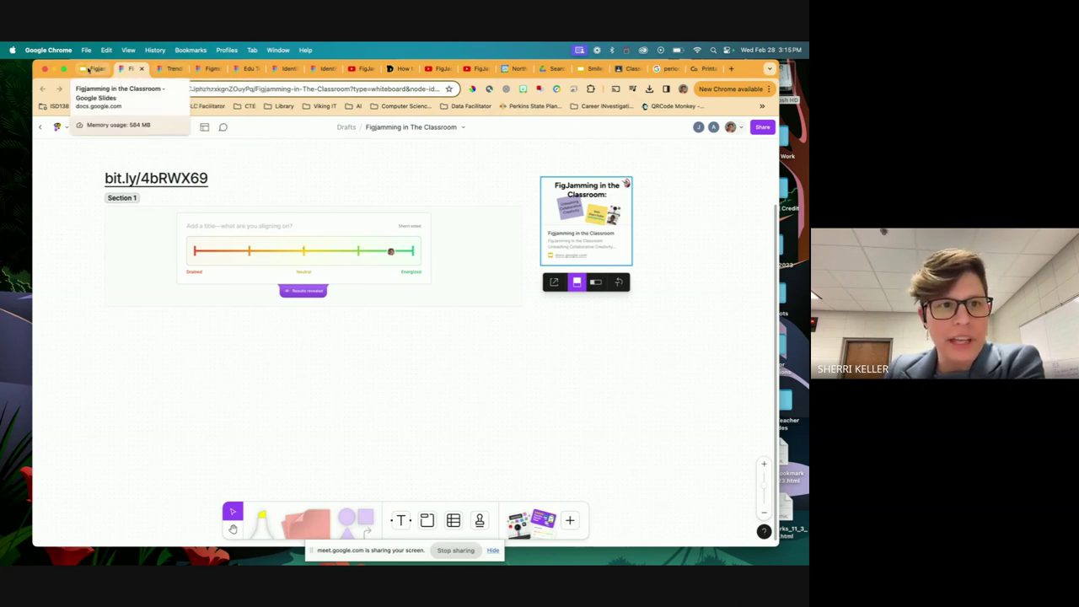
Glance at the Community and education pages, view slides 2 and 3, then return to FigJam.
{"action": "left_click", "coordinate": [170, 68]}
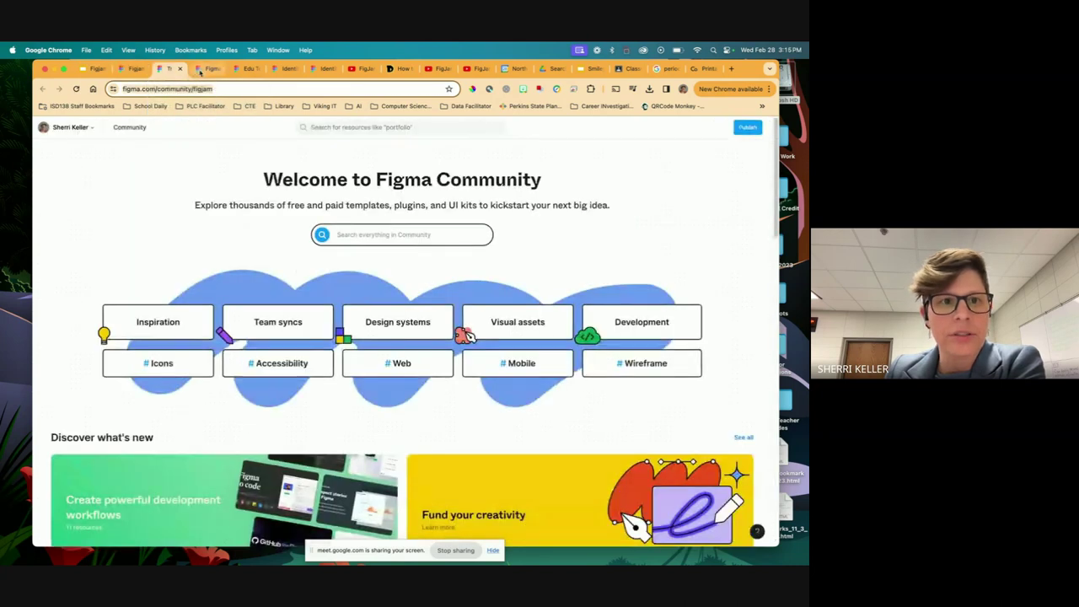
{"action": "left_click", "coordinate": [209, 68]}
{"action": "left_click", "coordinate": [91, 68]}
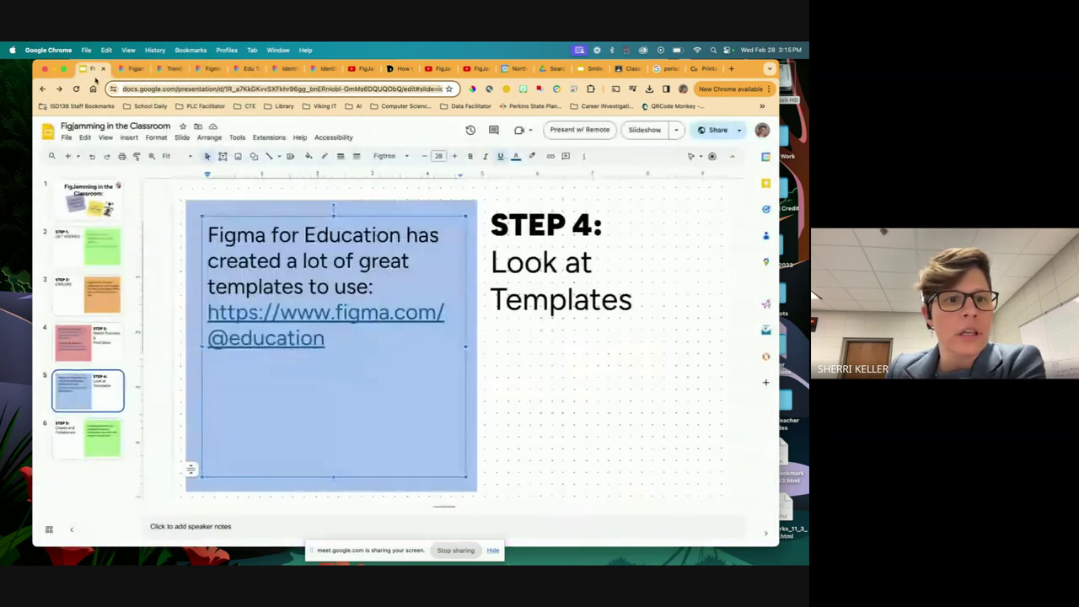
{"action": "left_click", "coordinate": [88, 247]}
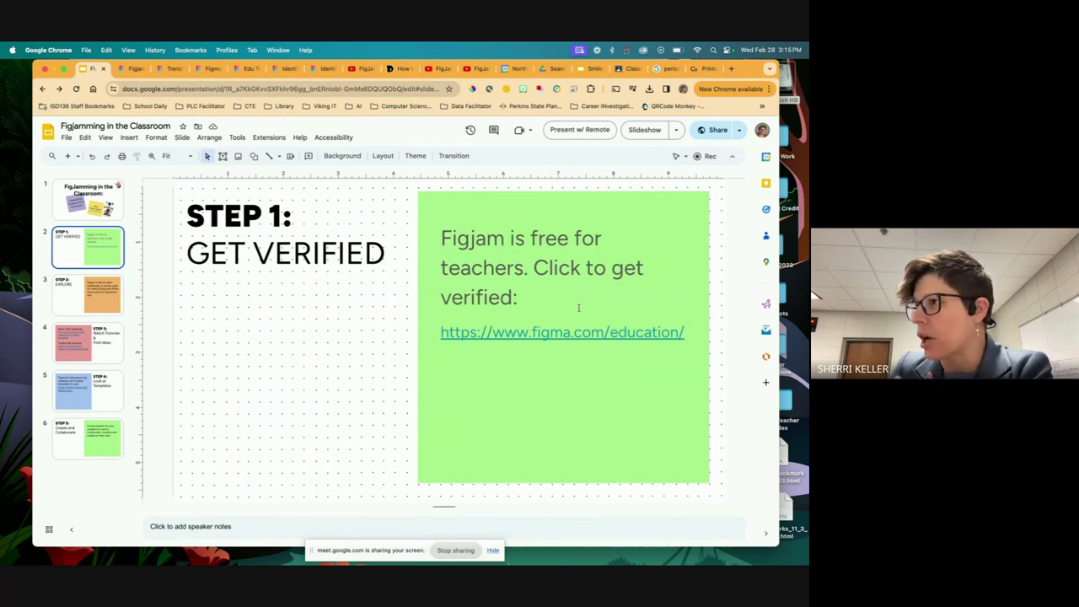
{"action": "key", "text": "Down"}
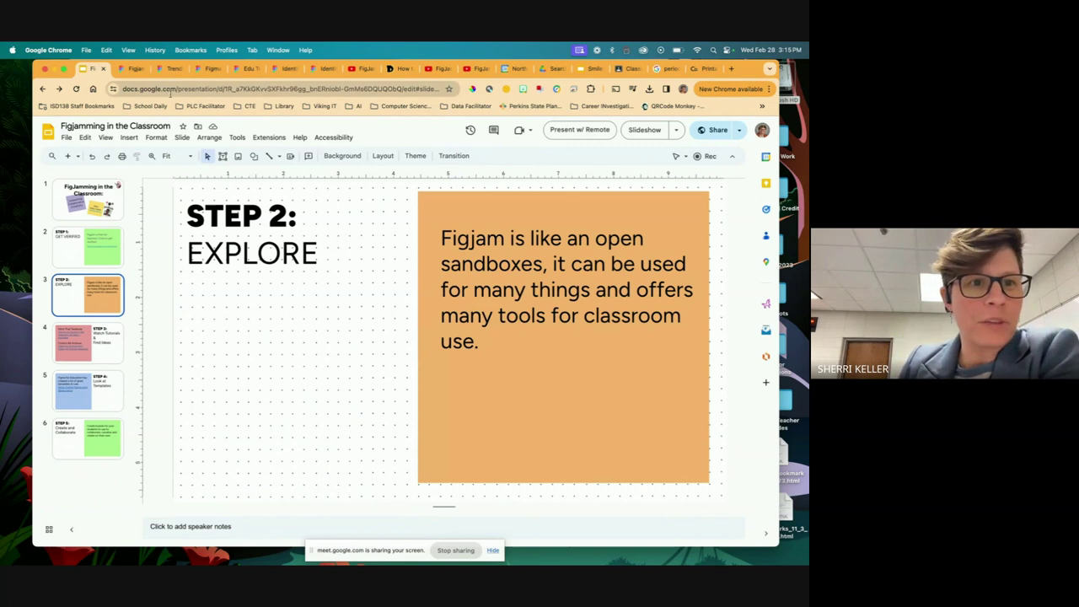
{"action": "left_click", "coordinate": [133, 68]}
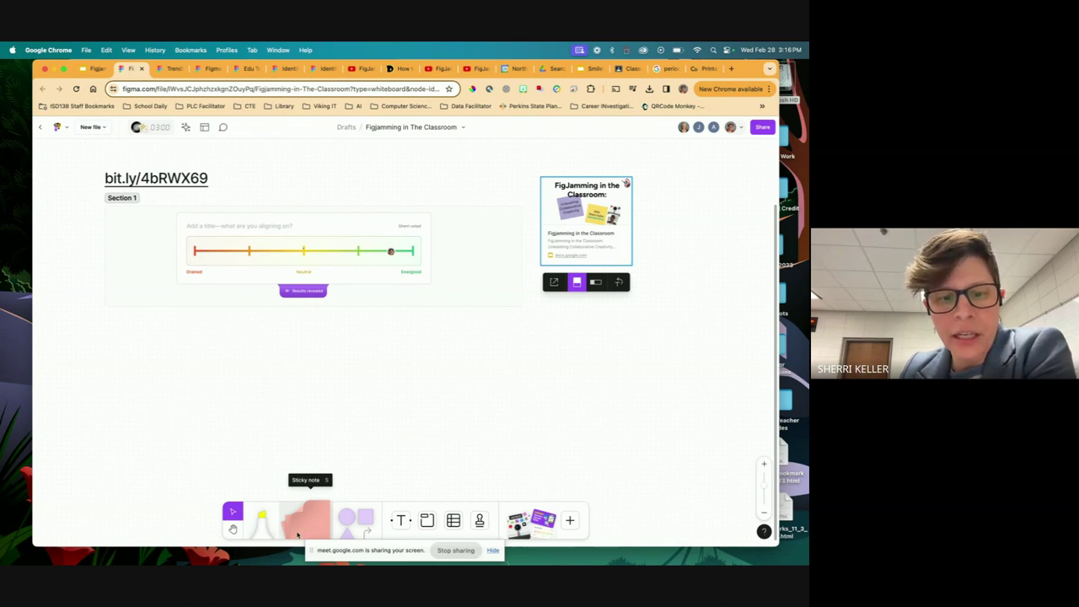
Place a pink sticky note below Section 1 and three connected purple circles beside it.
{"action": "left_click", "coordinate": [309, 526]}
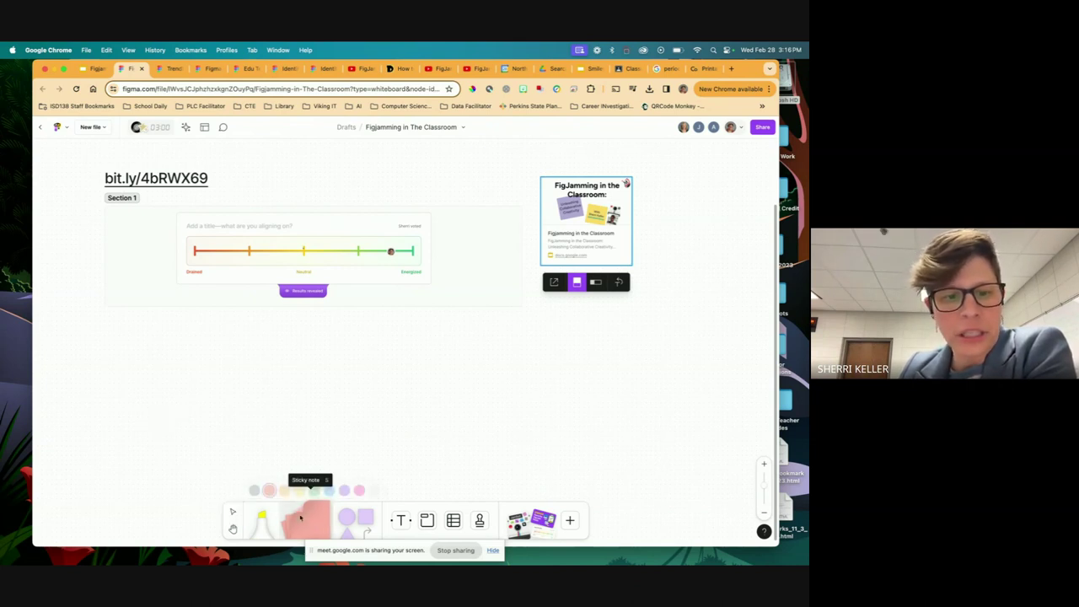
{"action": "left_click", "coordinate": [208, 353]}
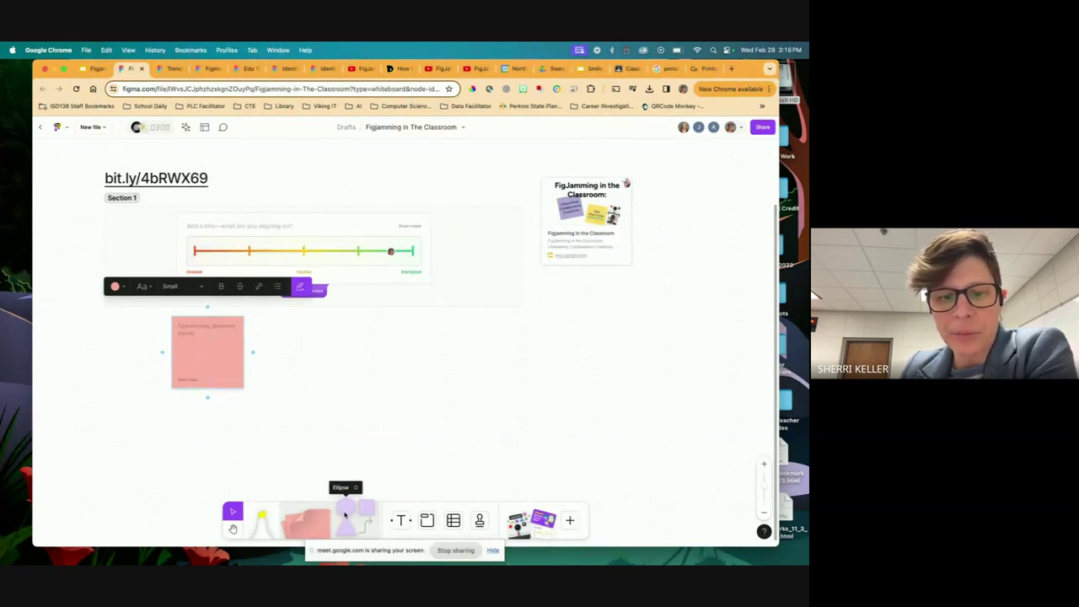
{"action": "left_click", "coordinate": [347, 512]}
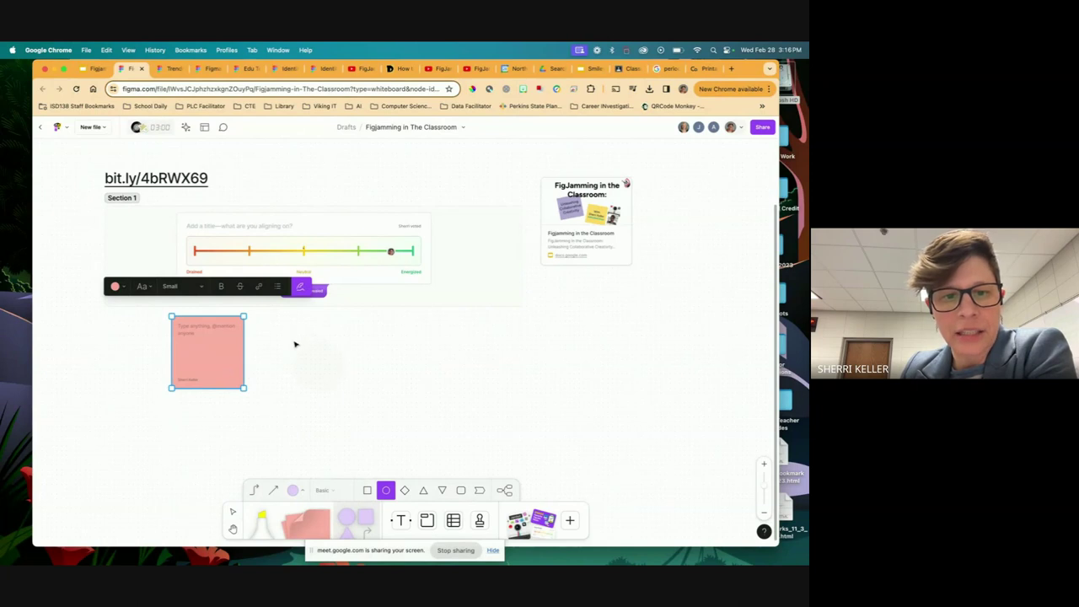
{"action": "left_click", "coordinate": [298, 342]}
{"action": "left_click", "coordinate": [353, 366]}
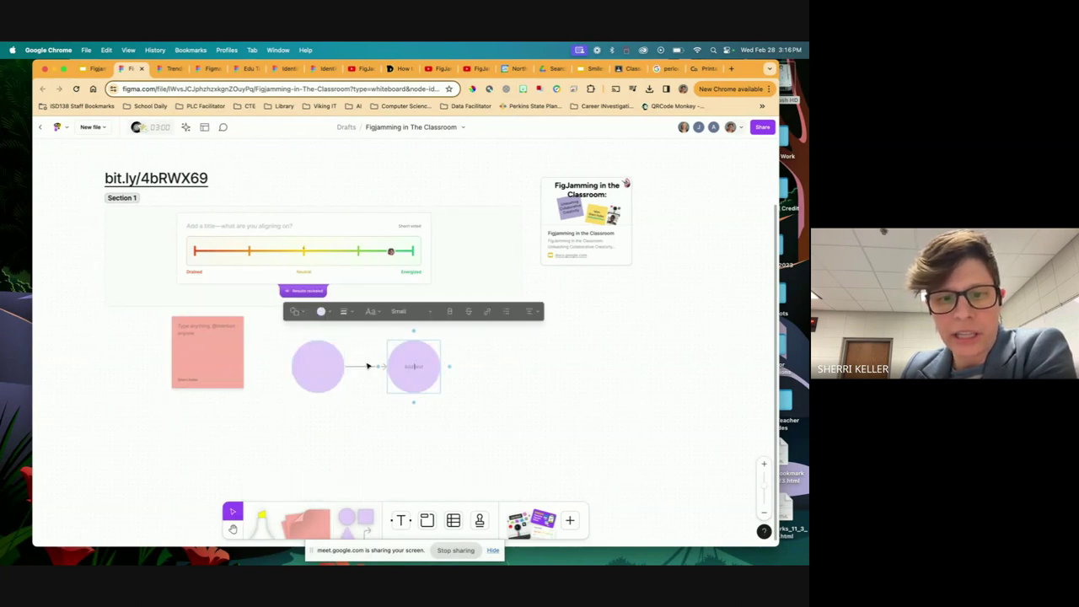
{"action": "left_click", "coordinate": [412, 402]}
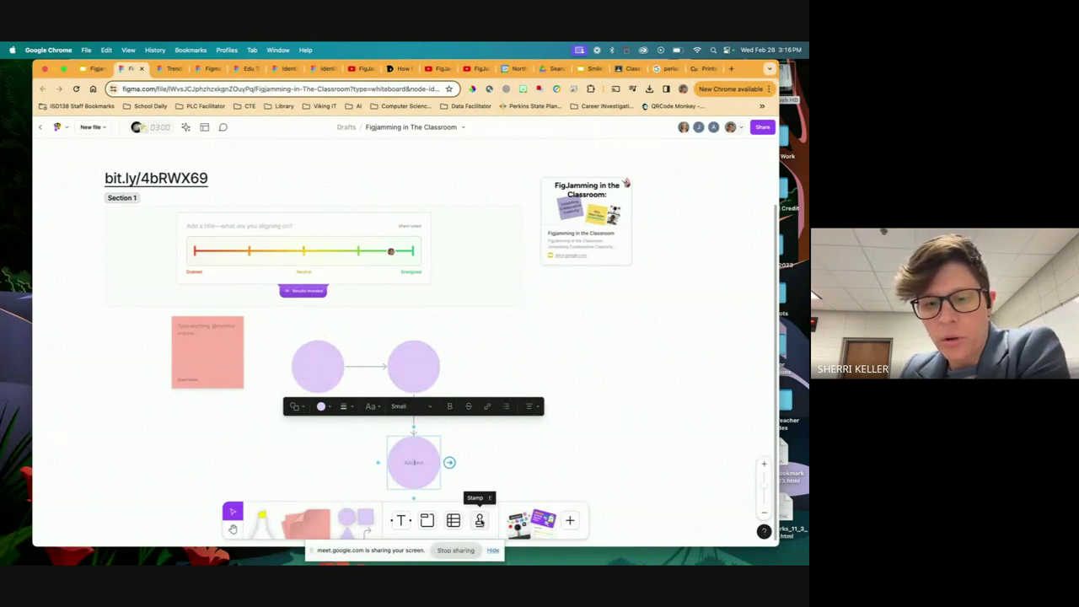
Stamp a thumbs-up on the board and a star on the slider's marker.
{"action": "left_click", "coordinate": [479, 521]}
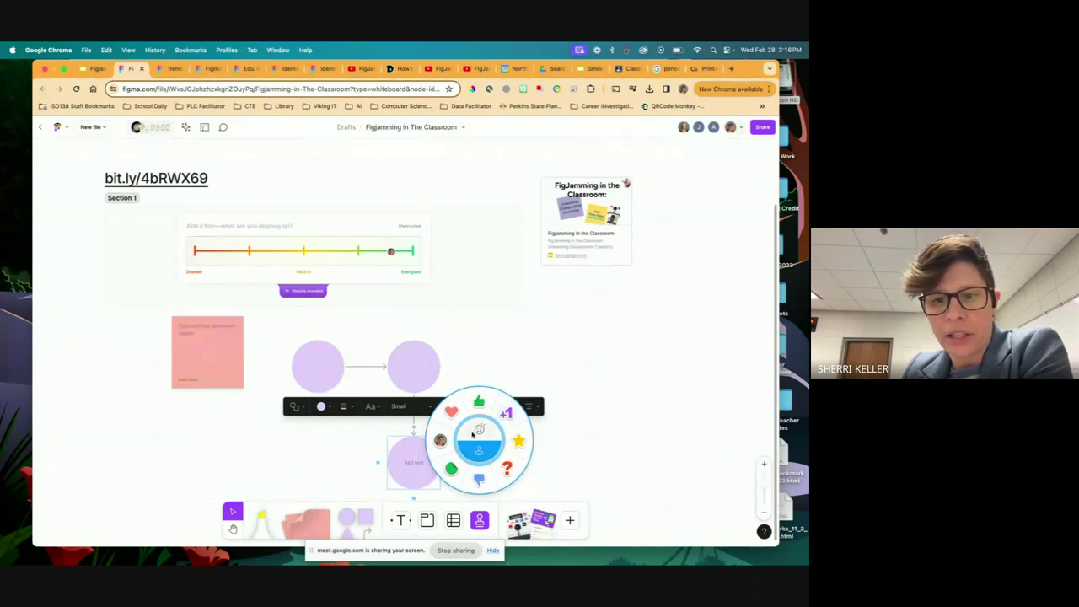
{"action": "left_click", "coordinate": [480, 405]}
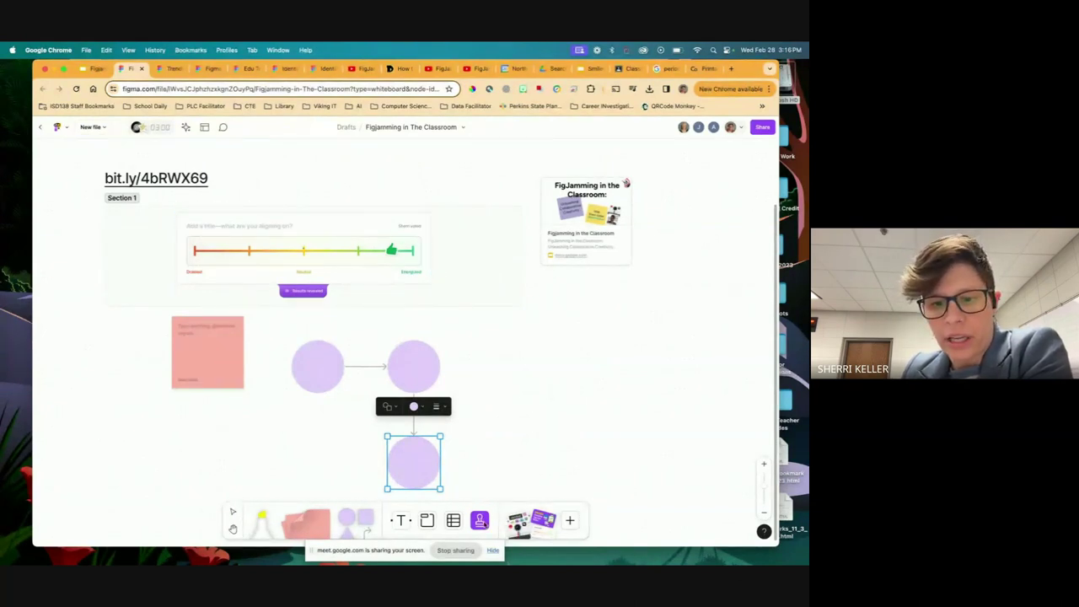
{"action": "left_click", "coordinate": [479, 520]}
{"action": "left_click", "coordinate": [518, 440]}
{"action": "left_click", "coordinate": [394, 249]}
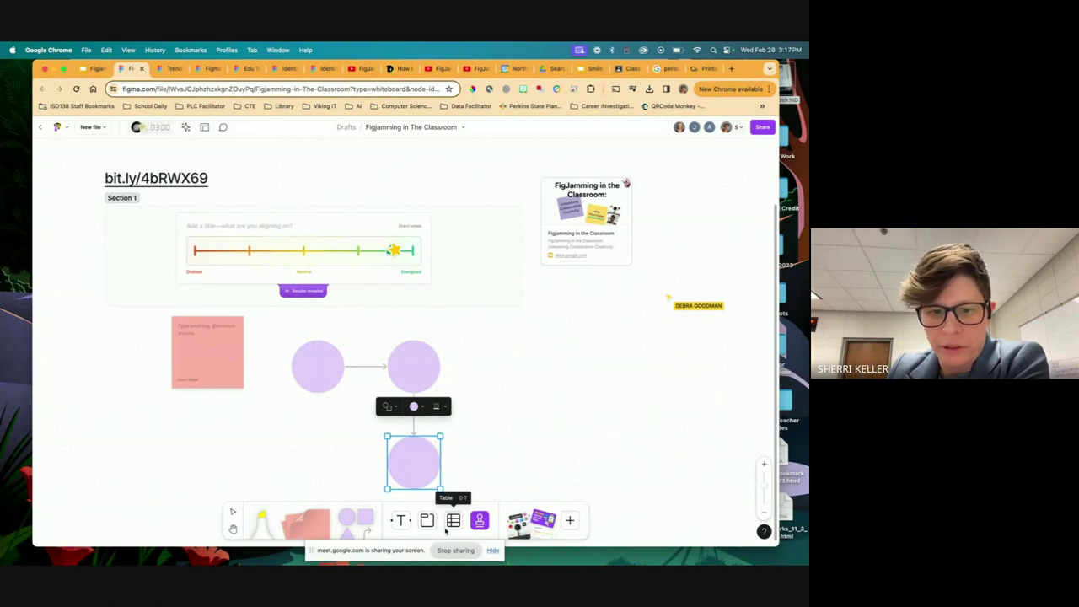
Try the emoji reactions wheel and a quick cursor chat, then clear the selection.
{"action": "left_click", "coordinate": [479, 523]}
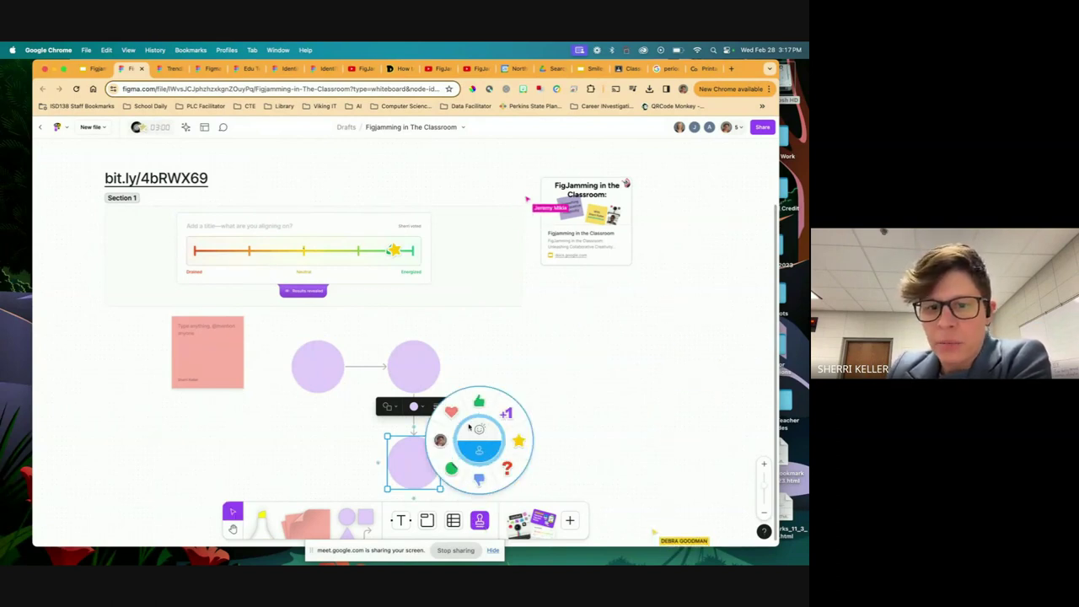
{"action": "left_click", "coordinate": [481, 430]}
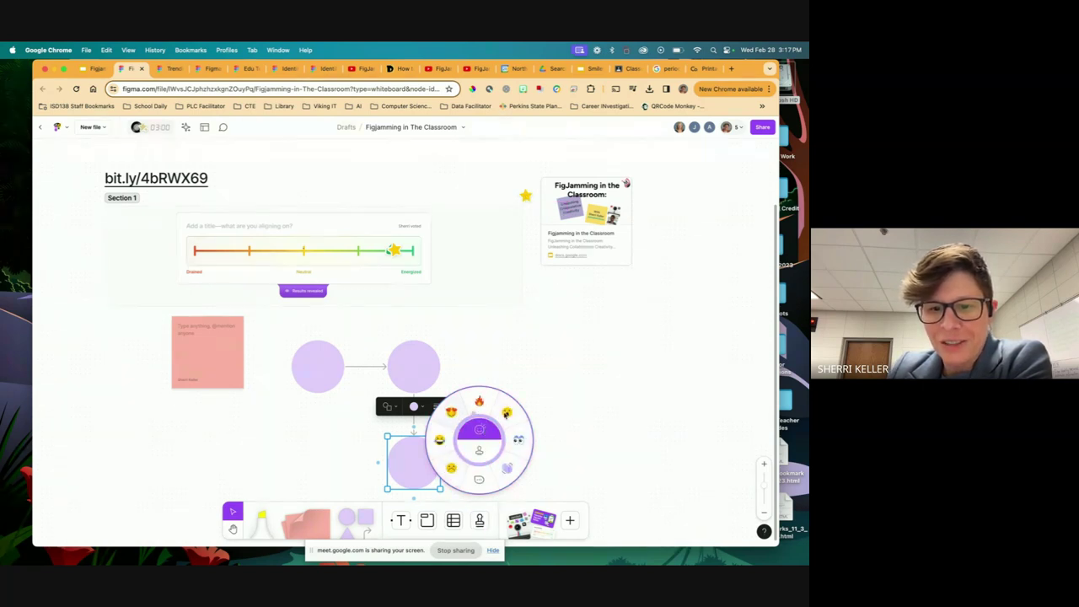
{"action": "left_click", "coordinate": [480, 481]}
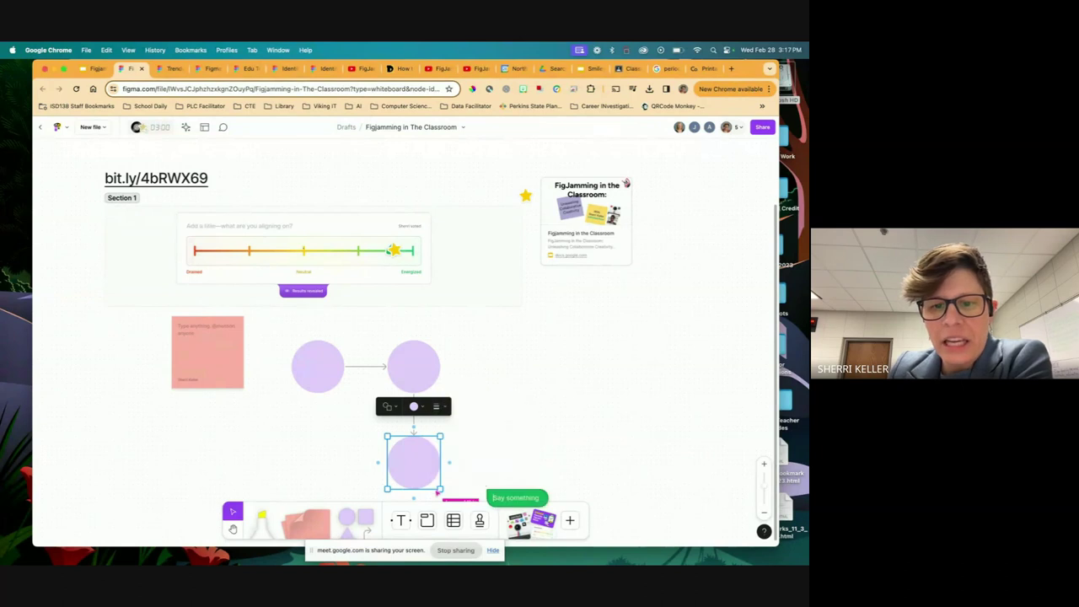
{"action": "left_click", "coordinate": [456, 456]}
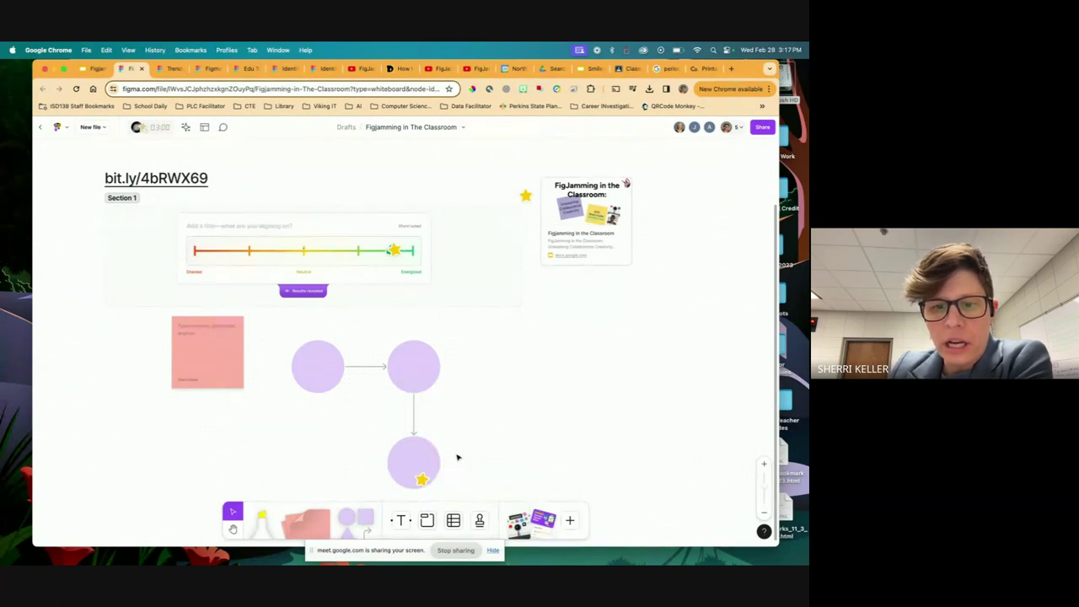
{"action": "left_click", "coordinate": [432, 463]}
{"action": "left_click", "coordinate": [463, 454]}
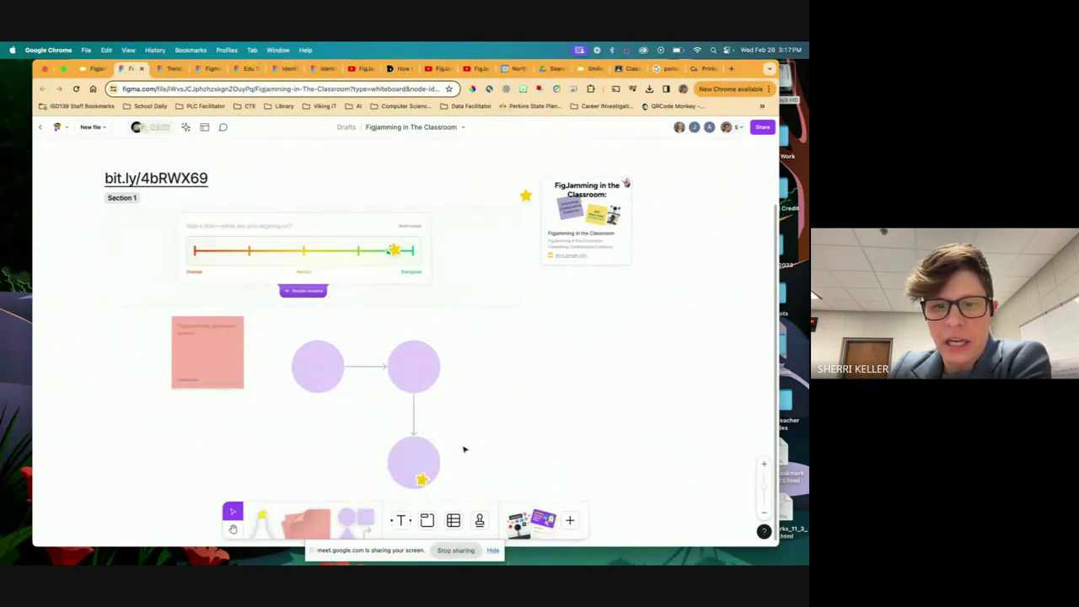
Comment 'I agree with this.' beside the bottom circle, then choose the question-mark stamp.
{"action": "key", "text": "c"}
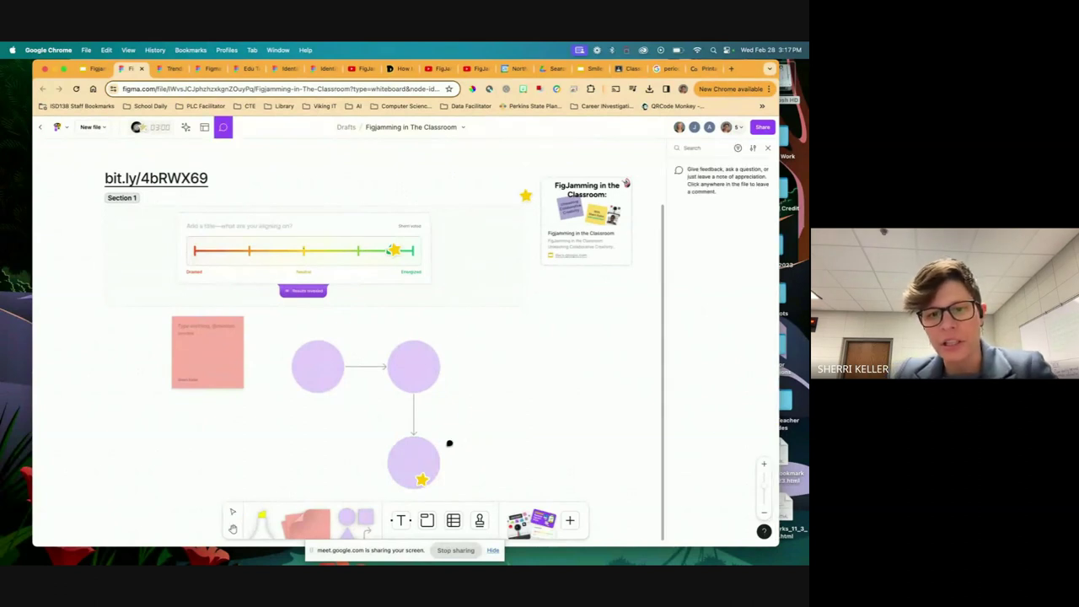
{"action": "left_click", "coordinate": [450, 442]}
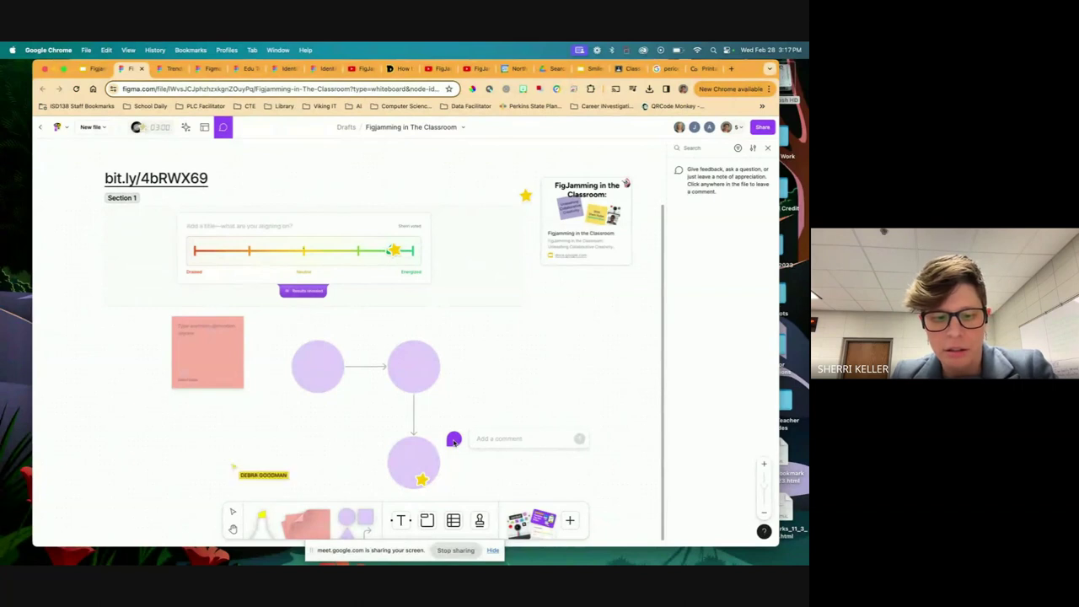
{"action": "type", "text": "I agree with this."}
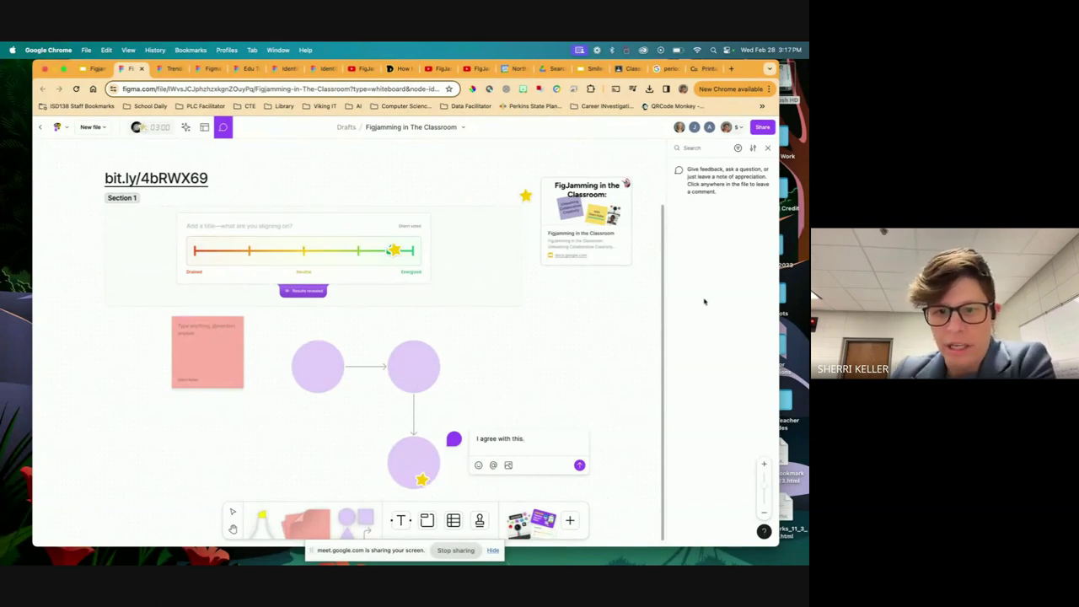
{"action": "key", "text": "Return"}
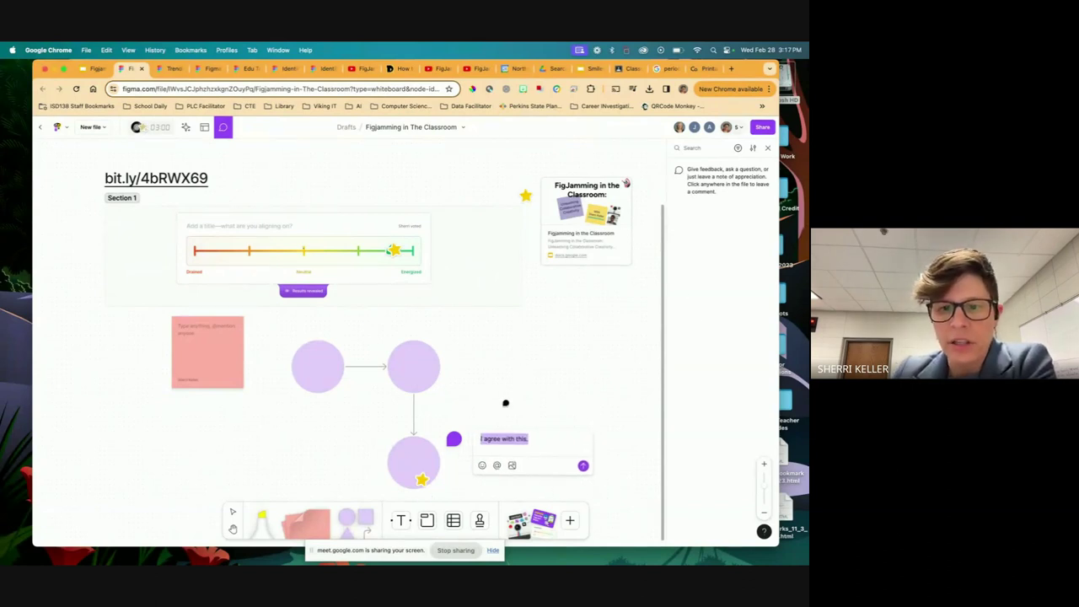
{"action": "key", "text": "Escape"}
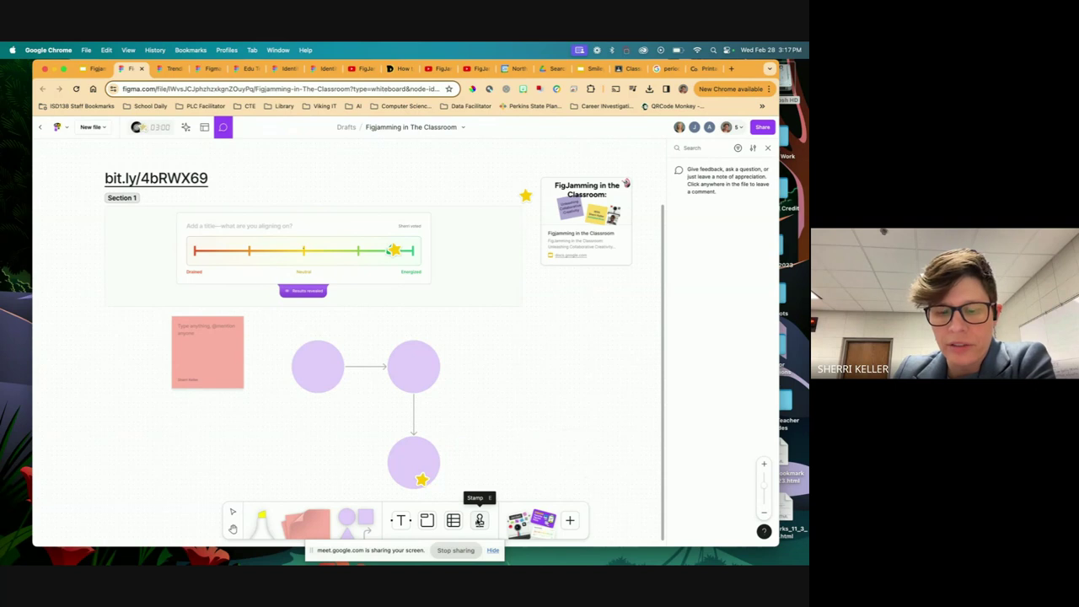
{"action": "left_click", "coordinate": [478, 520]}
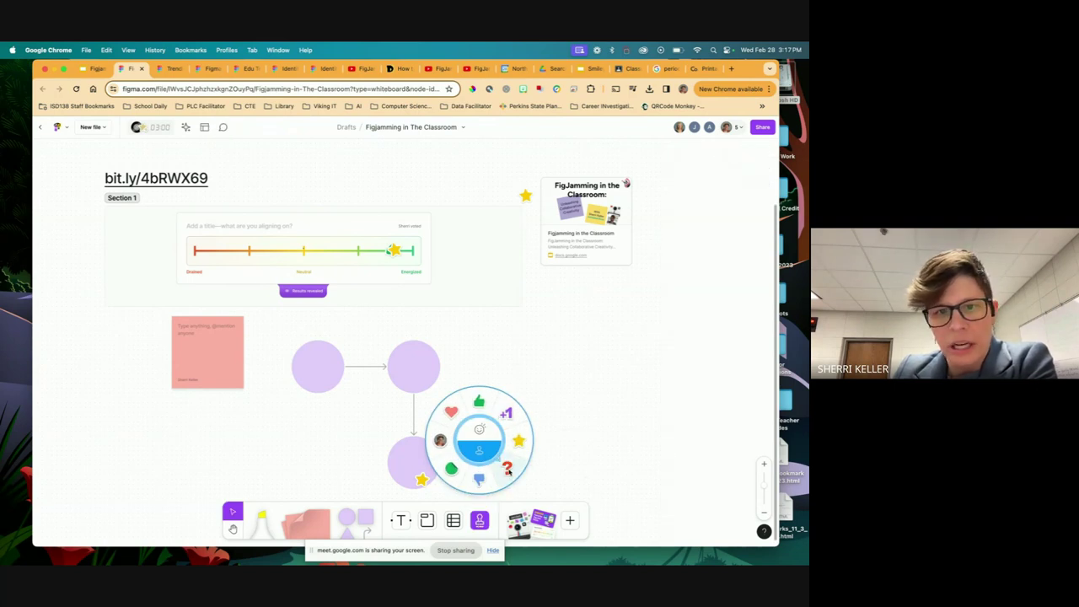
{"action": "left_click", "coordinate": [507, 468]}
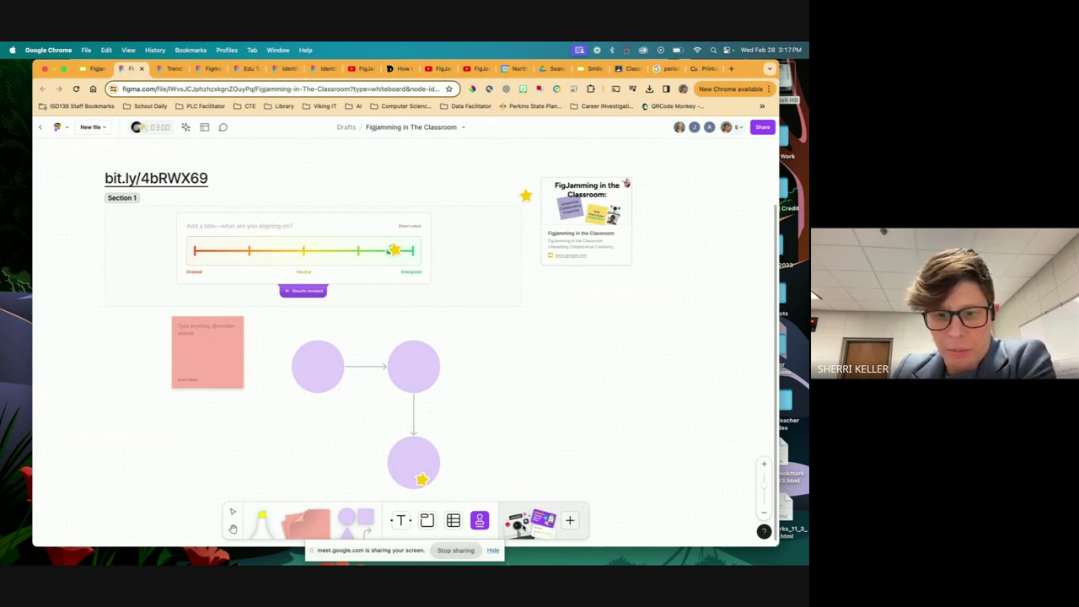
Insert a Photo Booth widget from the library's recent widgets, clearing the old jambot search.
{"action": "left_click", "coordinate": [570, 521]}
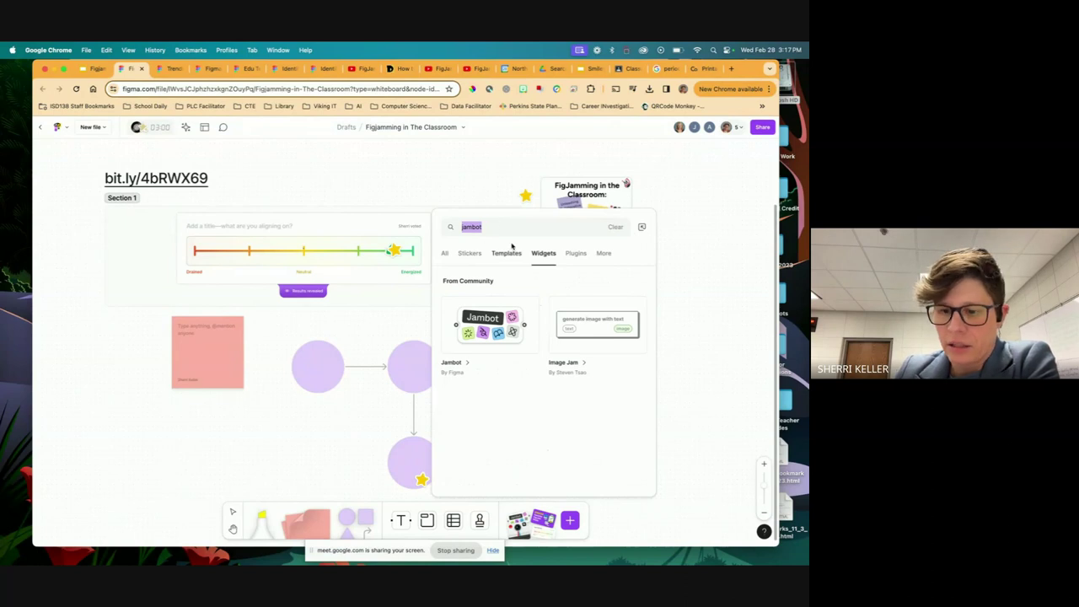
{"action": "key", "text": "BackSpace"}
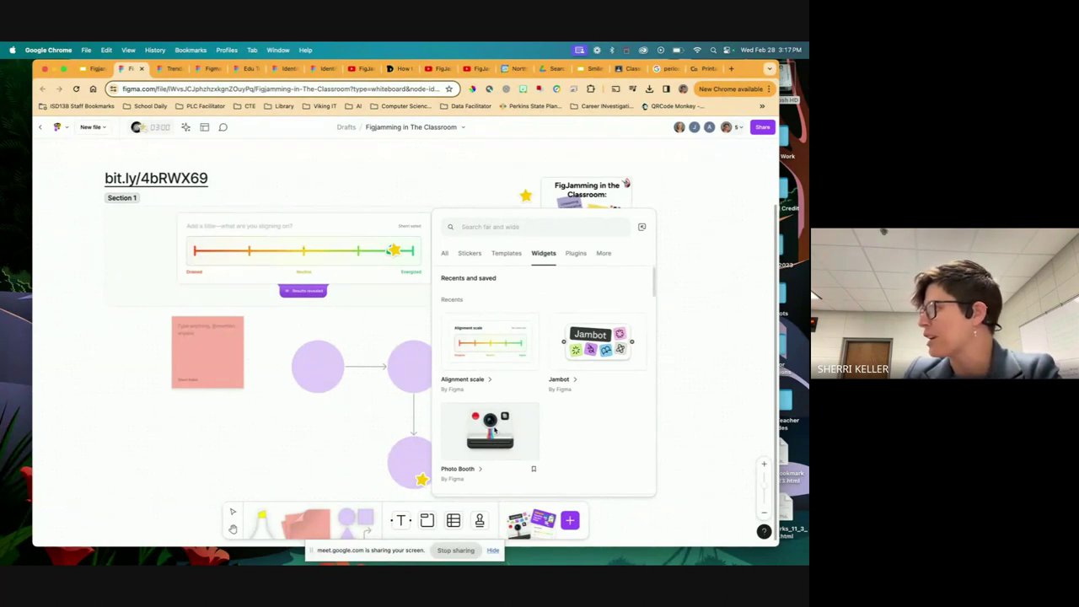
{"action": "left_click", "coordinate": [493, 432]}
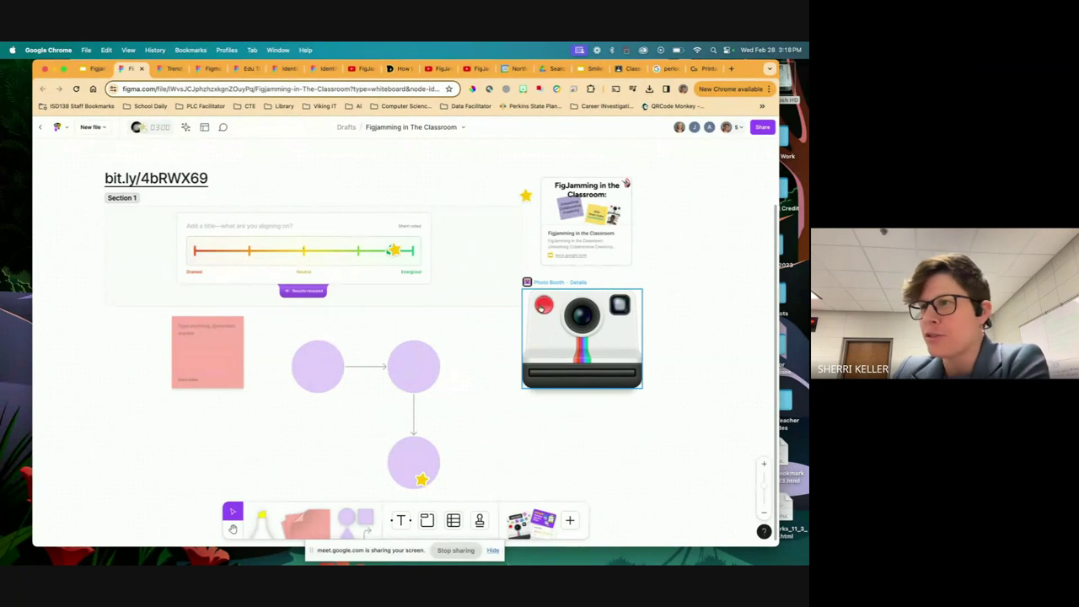
Take a Photo Booth snapshot and move the camera widget beside the FigJamming card.
{"action": "left_click", "coordinate": [545, 309]}
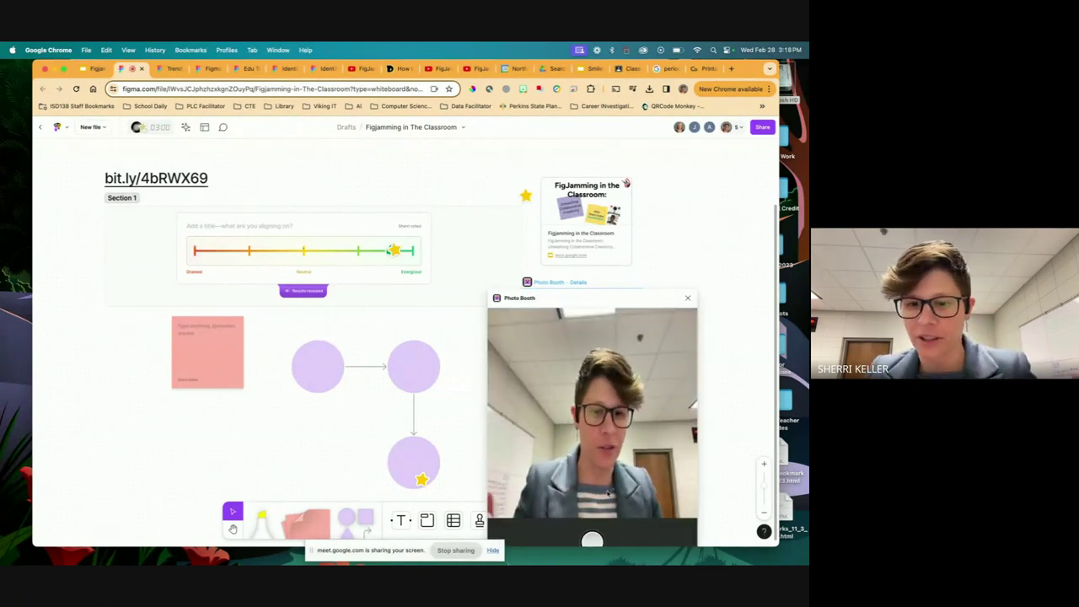
{"action": "left_click", "coordinate": [592, 539]}
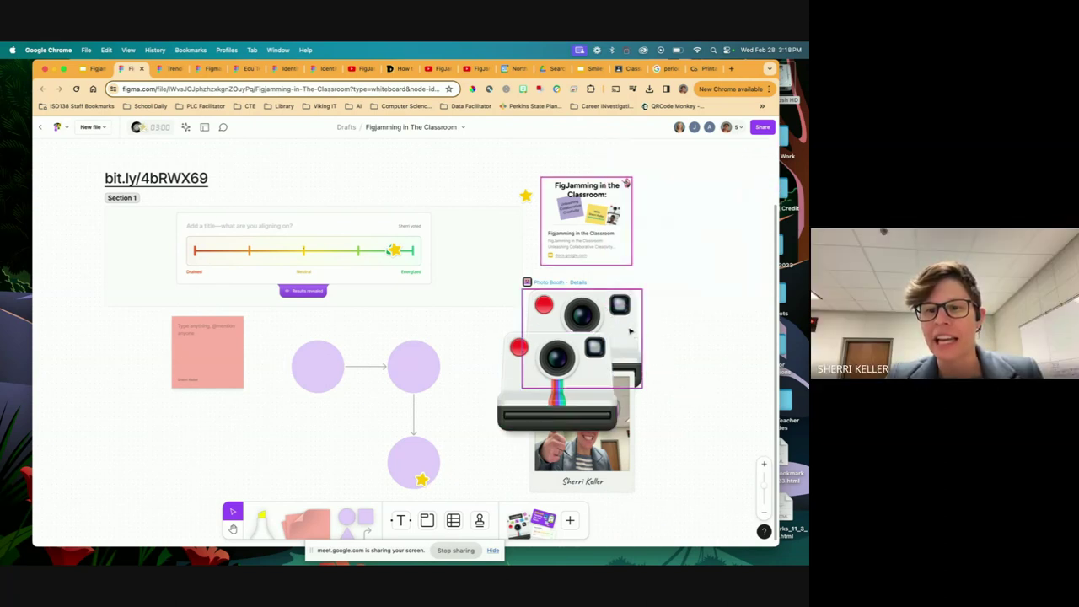
{"action": "left_click_drag", "start_coordinate": [649, 325], "coordinate": [761, 214]}
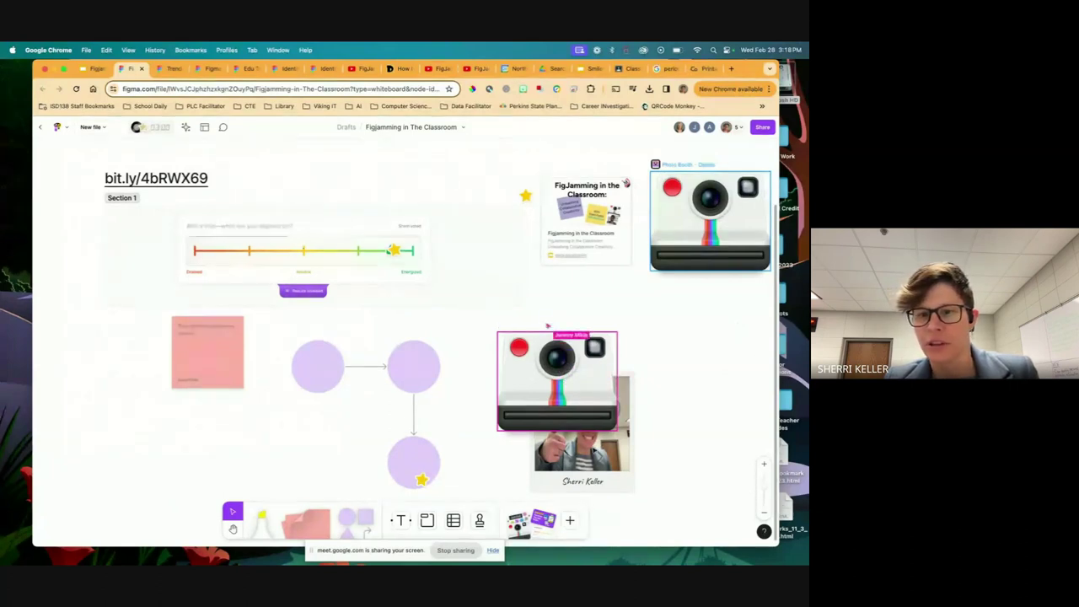
Drag the photo card into Section 1 and shrink it beneath the pink sticky note.
{"action": "left_click_drag", "start_coordinate": [597, 455], "coordinate": [173, 295]}
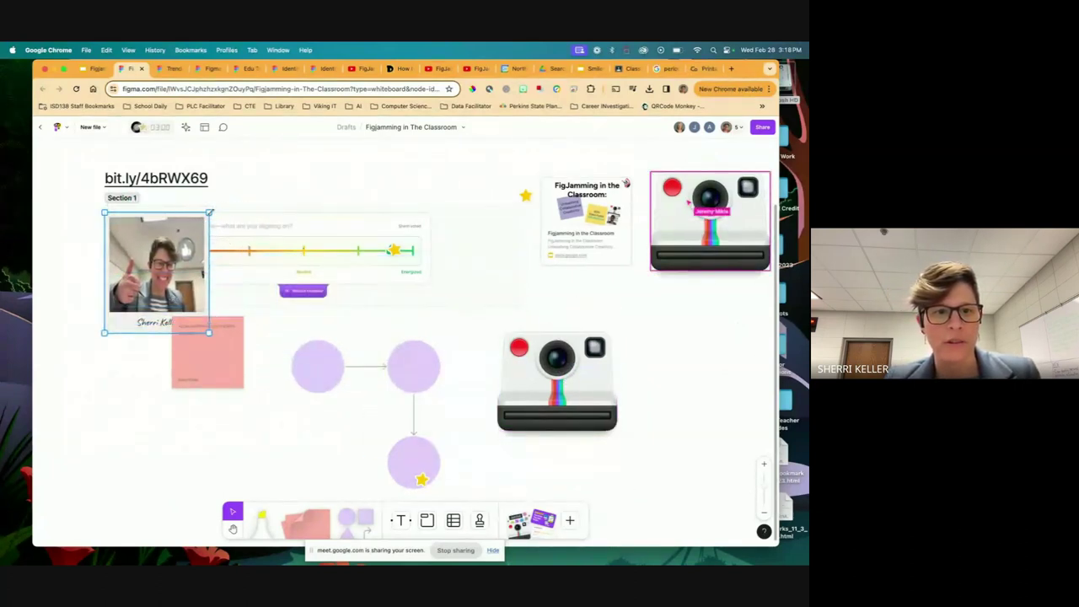
{"action": "left_click_drag", "start_coordinate": [209, 212], "coordinate": [171, 258]}
{"action": "left_click_drag", "start_coordinate": [148, 309], "coordinate": [268, 446]}
{"action": "left_click_drag", "start_coordinate": [294, 403], "coordinate": [118, 360]}
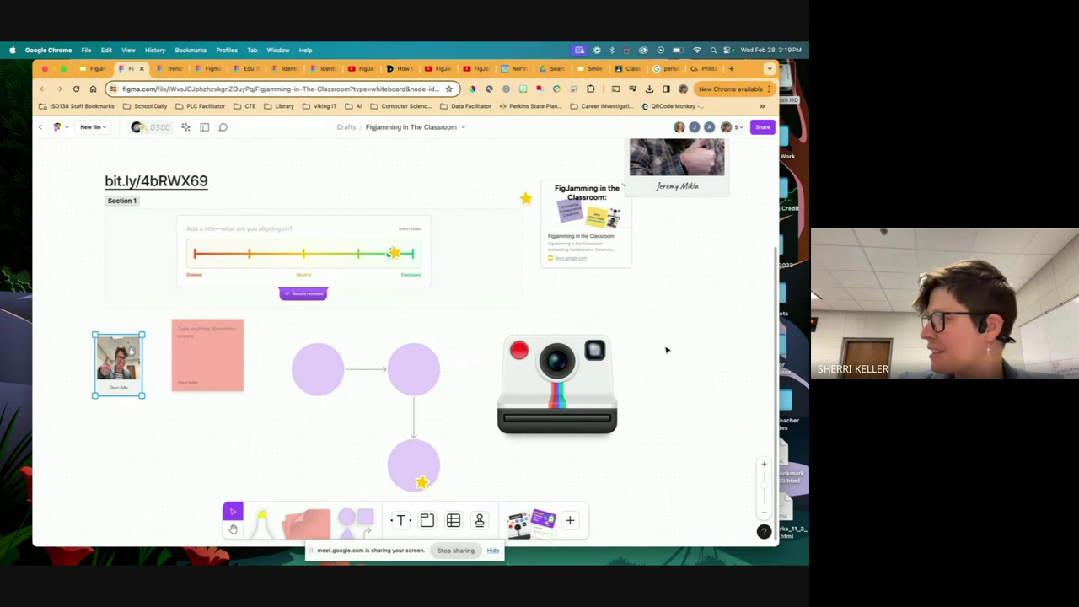
{"action": "left_click", "coordinate": [559, 381]}
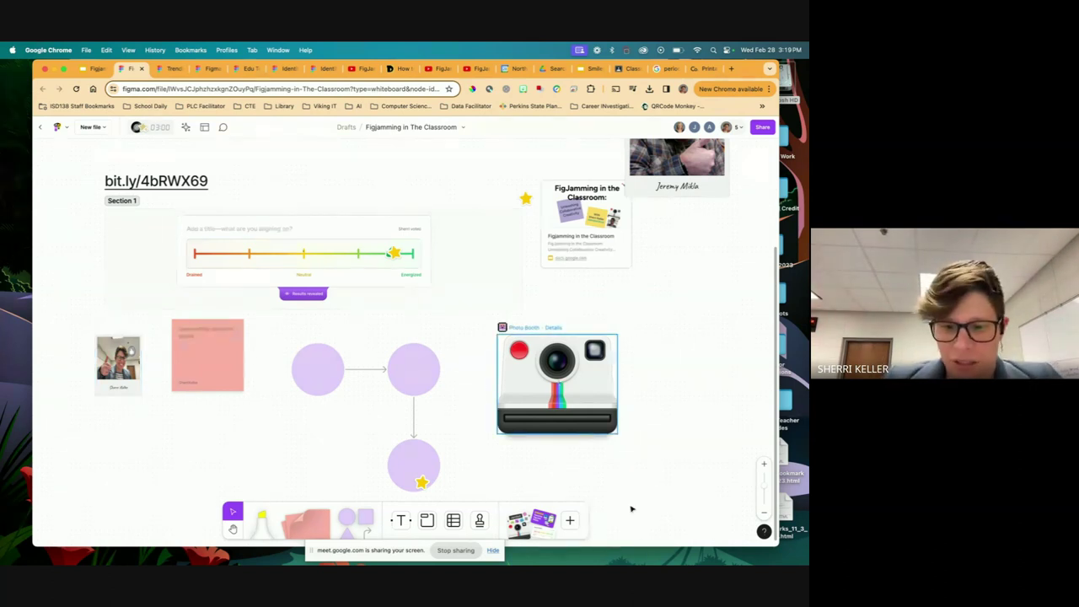
{"action": "left_click", "coordinate": [570, 520]}
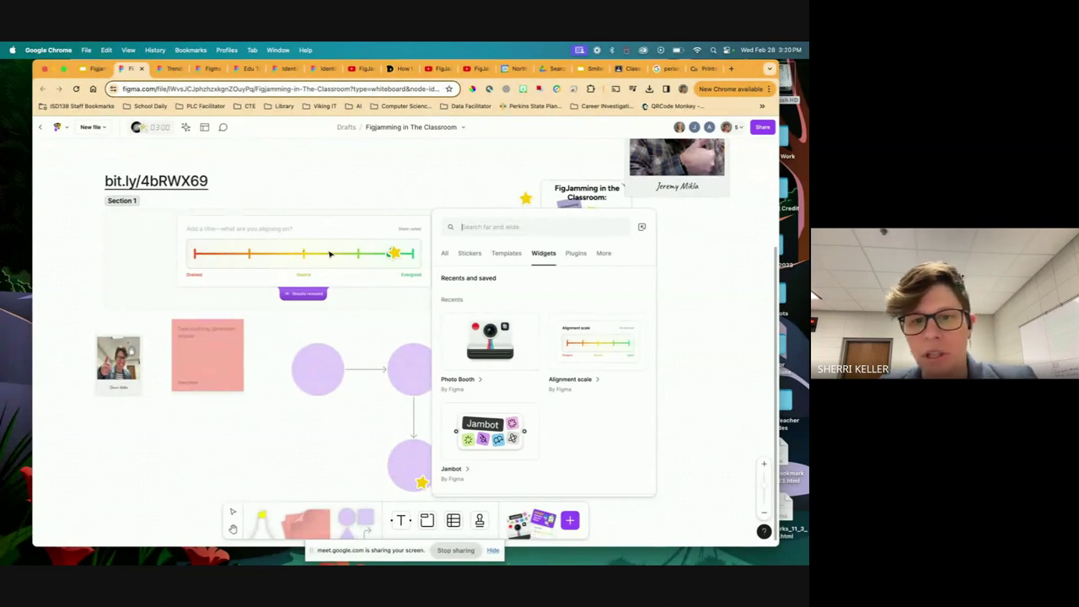
{"action": "left_click", "coordinate": [490, 341]}
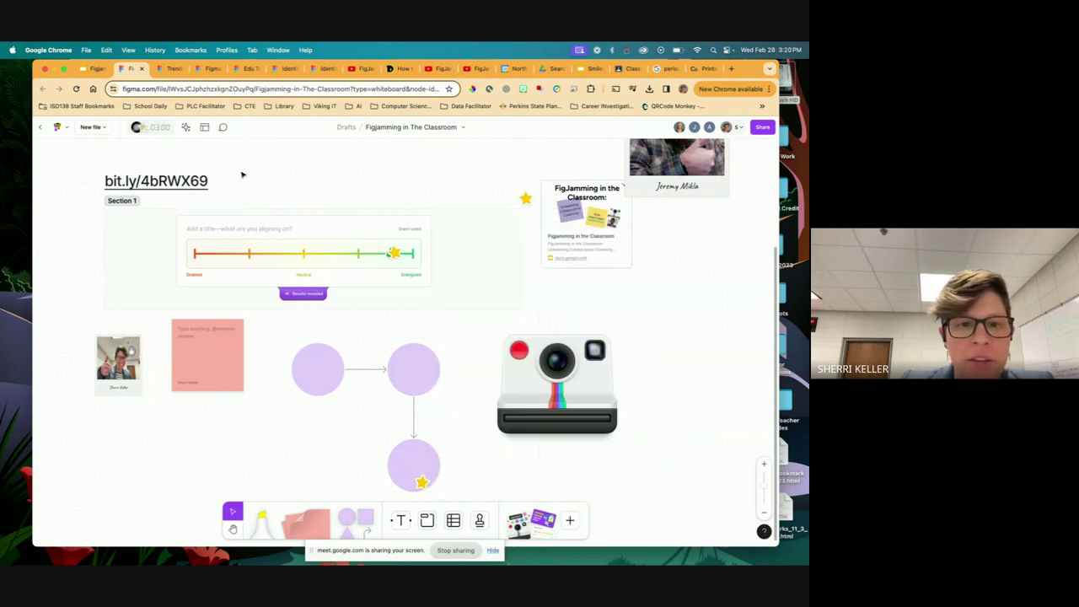
{"action": "left_click", "coordinate": [763, 482]}
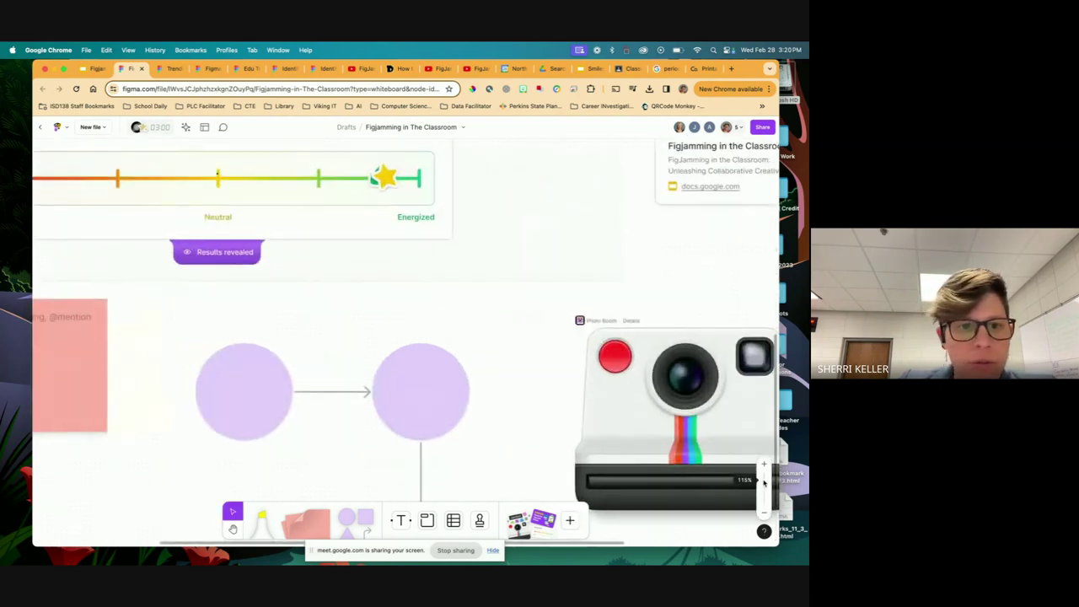
{"action": "left_click", "coordinate": [218, 256]}
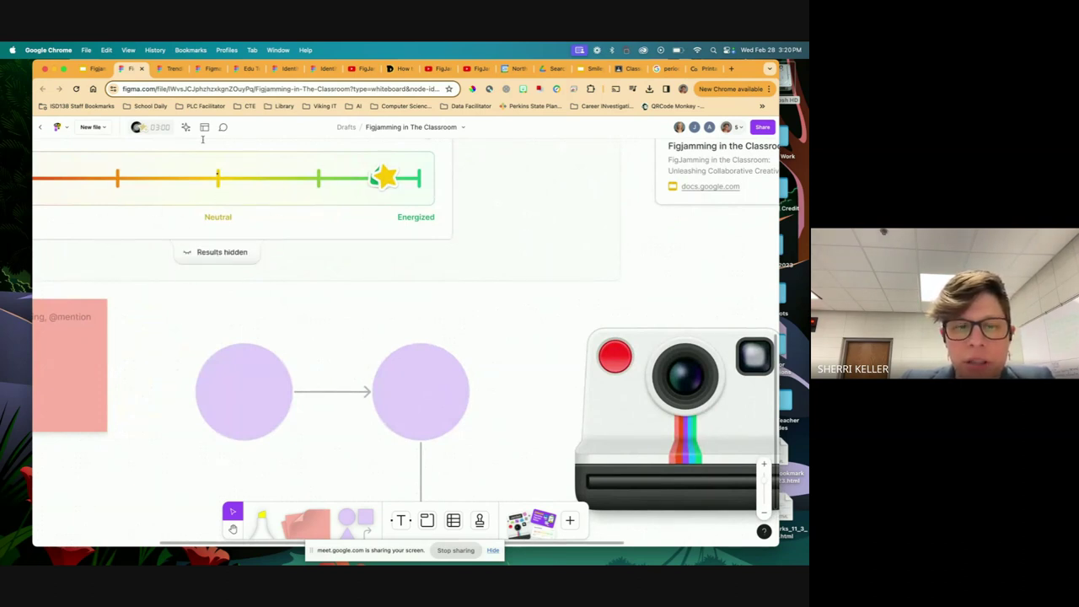
{"action": "mouse_move", "coordinate": [764, 482]}
{"action": "left_click_drag", "start_coordinate": [764, 481], "coordinate": [764, 493]}
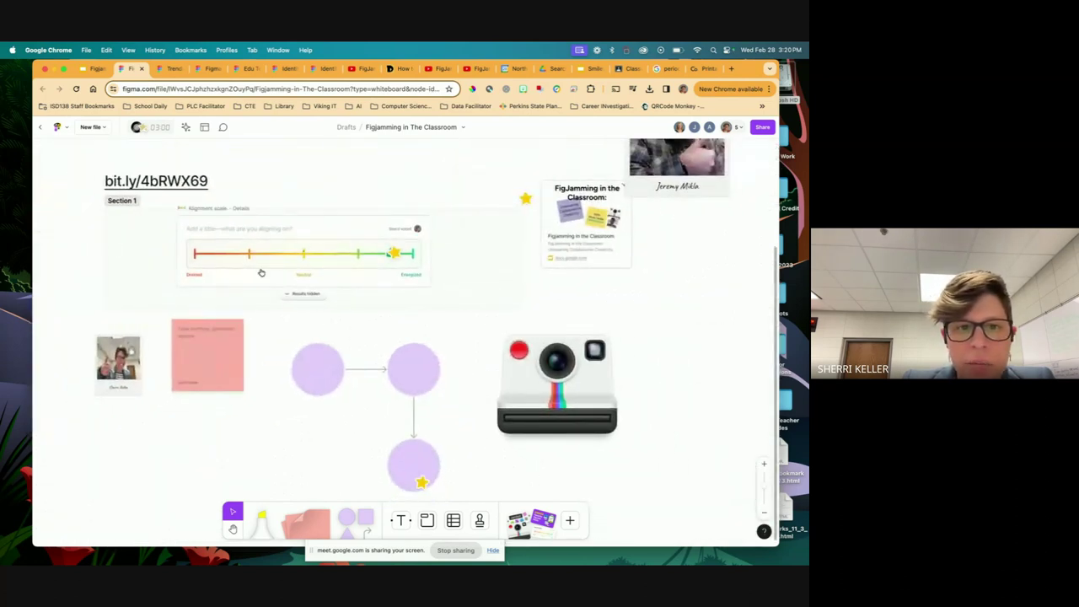
{"action": "left_click", "coordinate": [305, 295]}
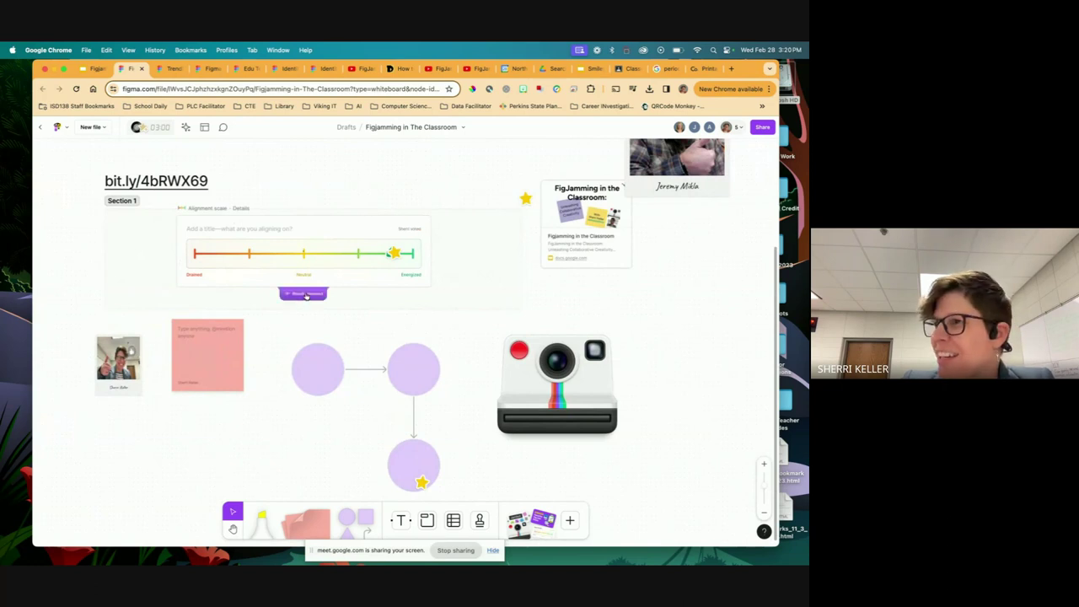
{"action": "left_click", "coordinate": [305, 294]}
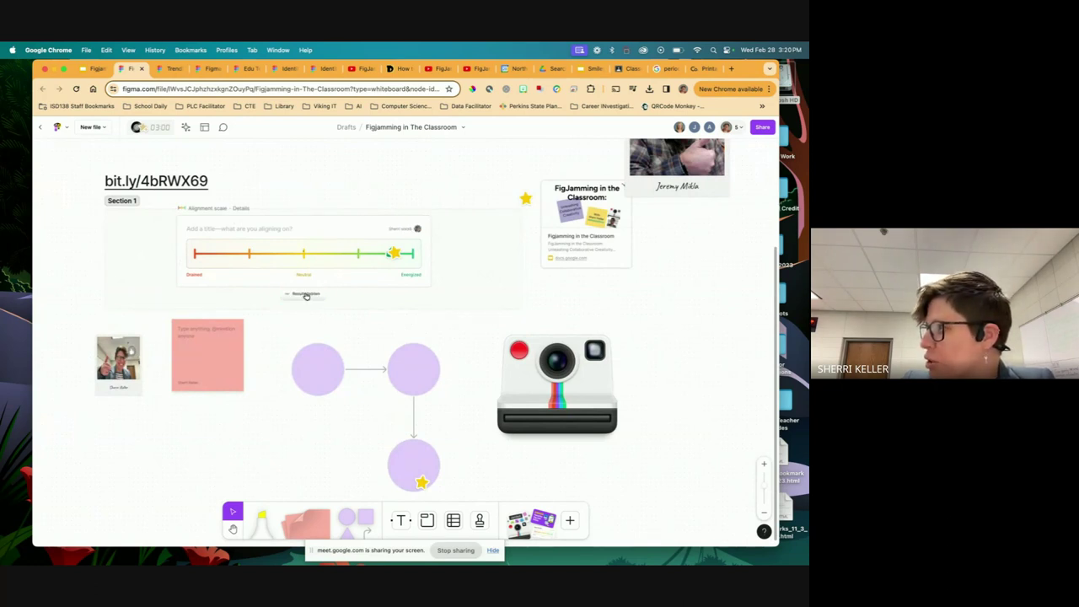
{"action": "left_click", "coordinate": [305, 295]}
{"action": "left_click", "coordinate": [306, 294]}
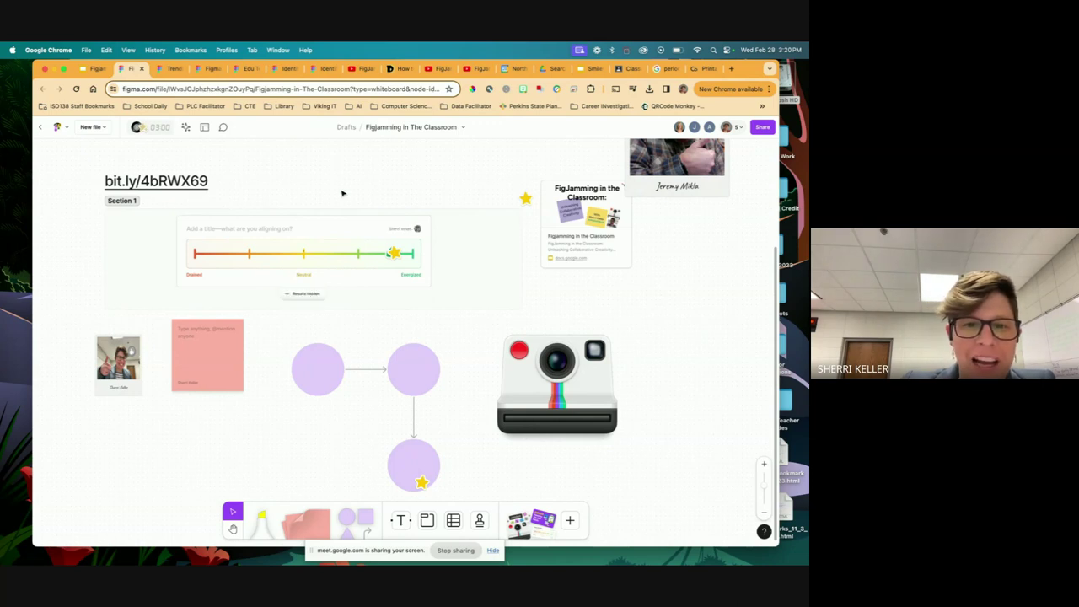
{"action": "left_click", "coordinate": [305, 295]}
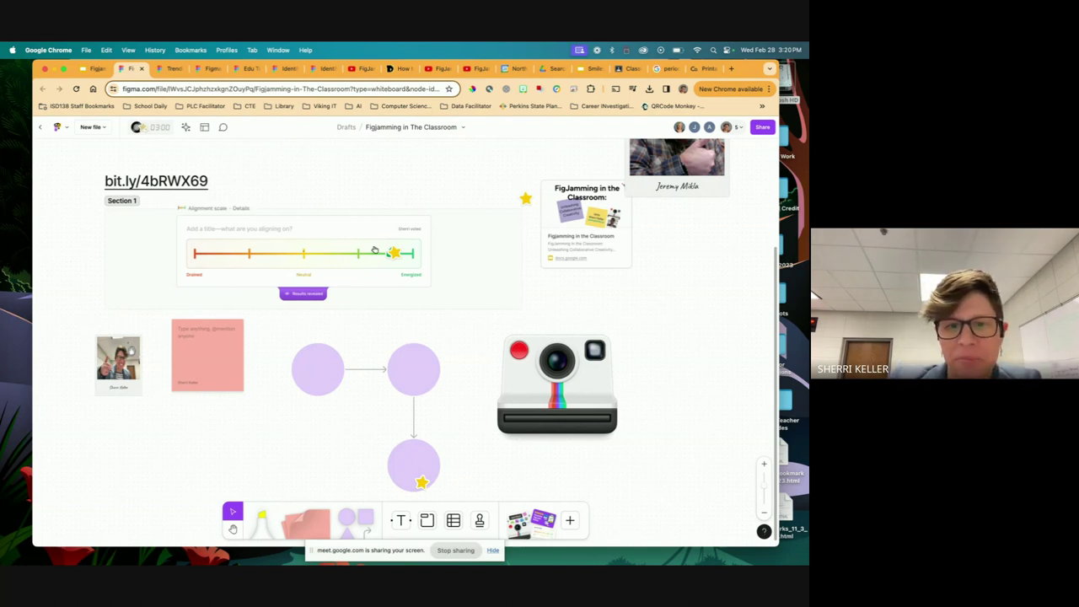
Add a Dice widget from the widgets library and place it right of the link card.
{"action": "left_click", "coordinate": [570, 521]}
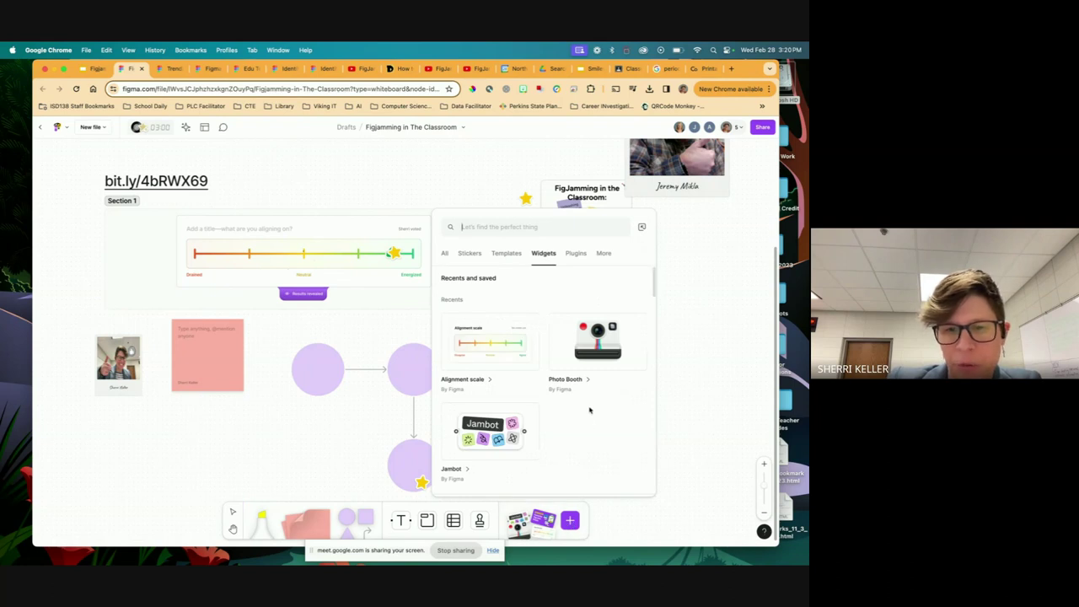
{"action": "scroll", "coordinate": [548, 309], "scroll_direction": "down", "scroll_amount": 1}
{"action": "scroll", "coordinate": [548, 308], "scroll_direction": "up", "scroll_amount": 1}
{"action": "scroll", "coordinate": [541, 326], "scroll_direction": "down", "scroll_amount": 10}
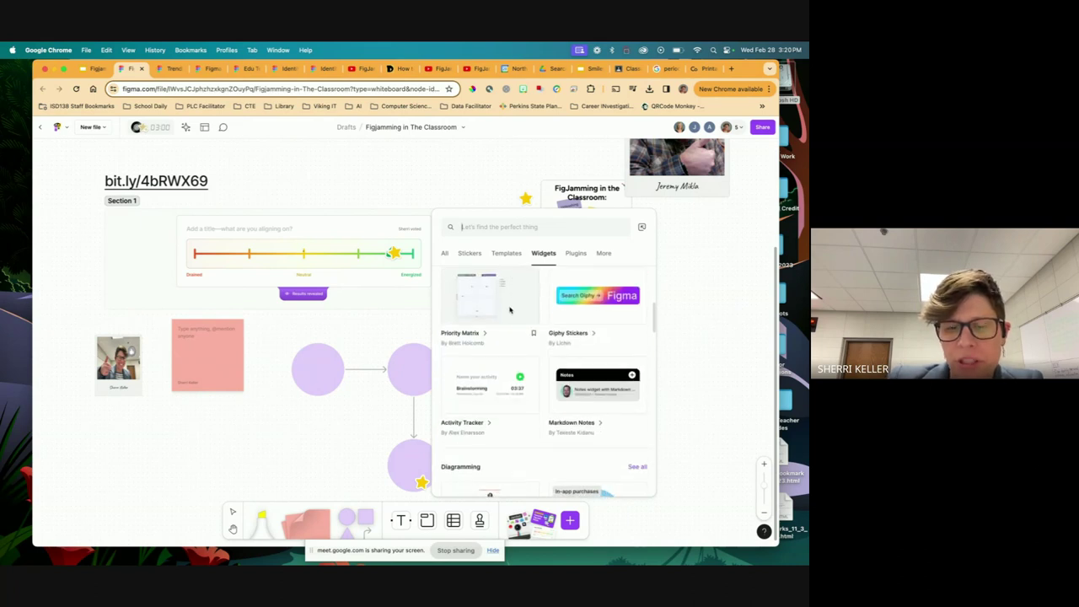
{"action": "scroll", "coordinate": [522, 328], "scroll_direction": "down", "scroll_amount": 3}
{"action": "scroll", "coordinate": [533, 361], "scroll_direction": "down", "scroll_amount": 5}
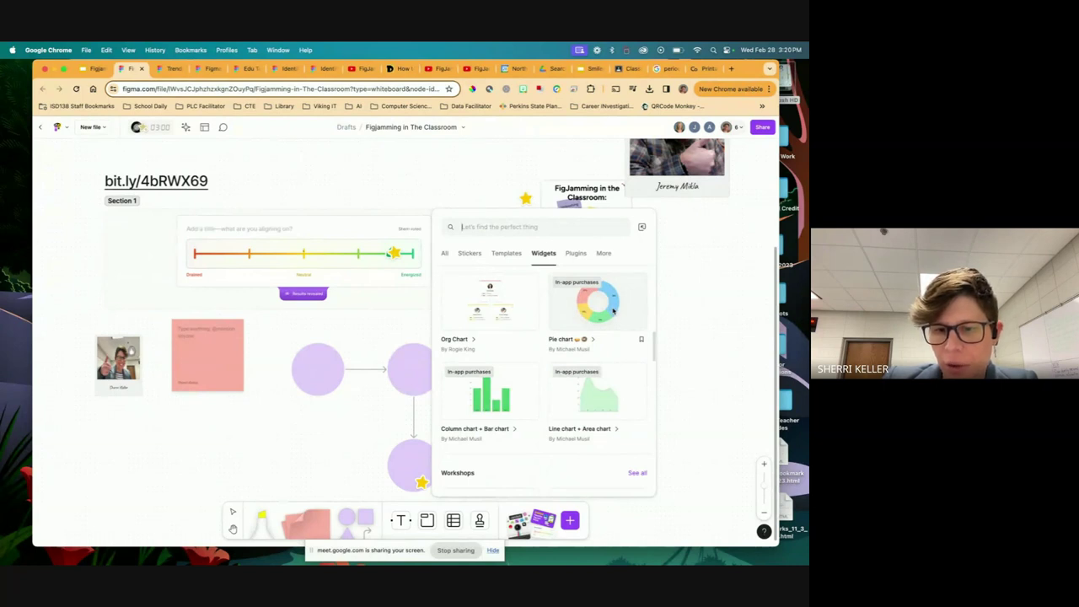
{"action": "scroll", "coordinate": [547, 346], "scroll_direction": "down", "scroll_amount": 7}
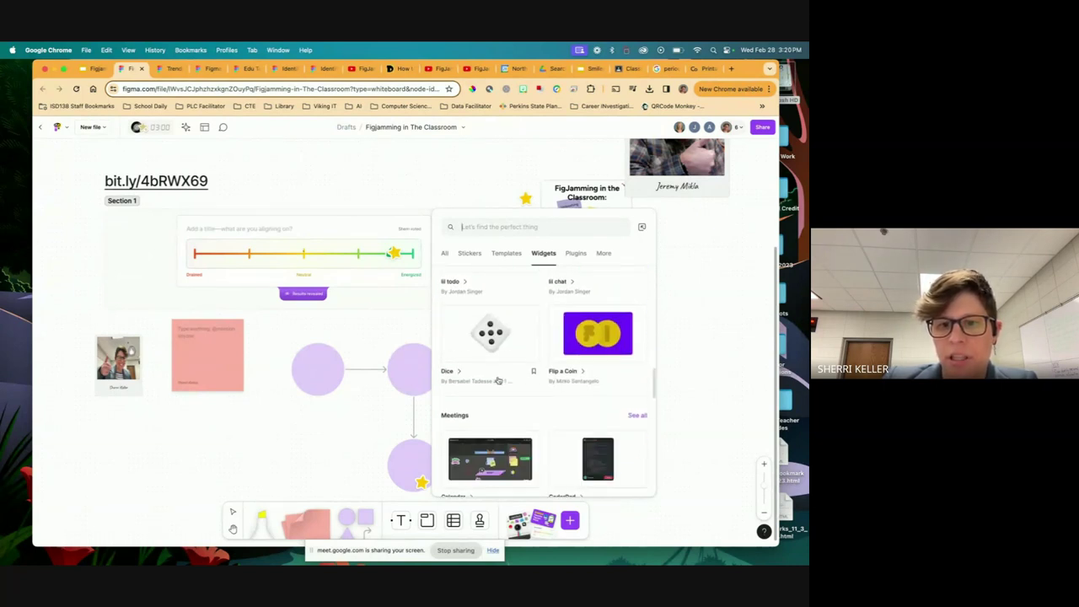
{"action": "left_click", "coordinate": [496, 371]}
{"action": "left_click_drag", "start_coordinate": [415, 364], "coordinate": [667, 291]}
Roll the dice three times.
{"action": "left_click", "coordinate": [677, 293]}
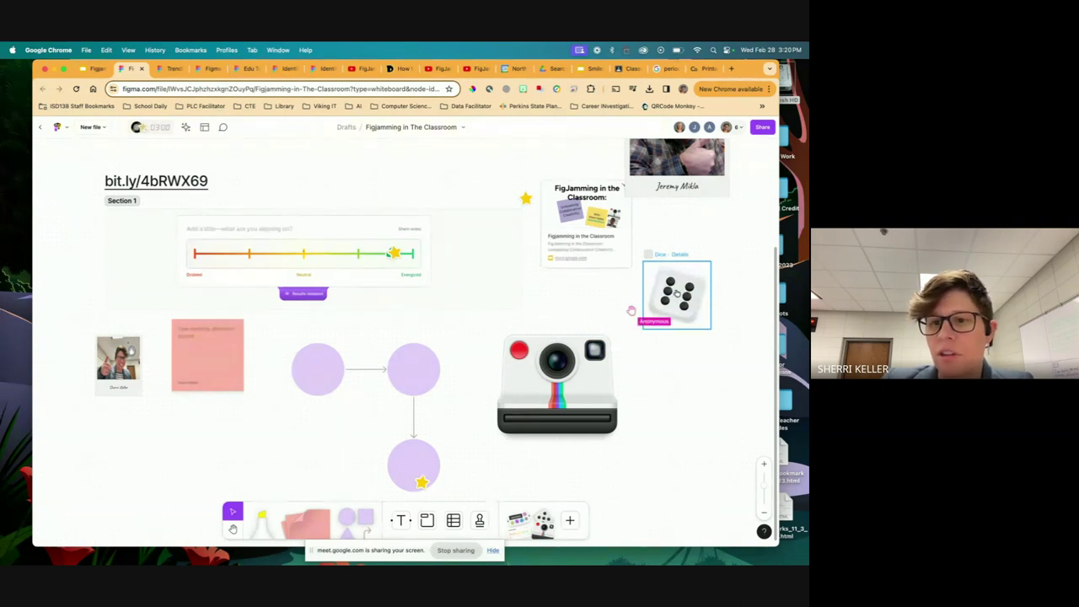
{"action": "left_click", "coordinate": [679, 293]}
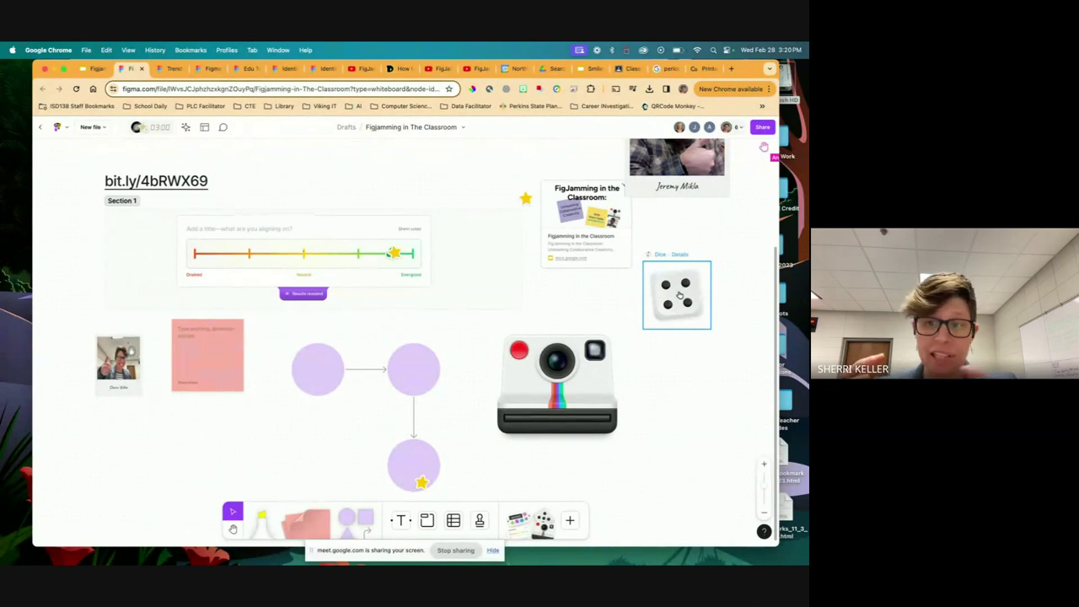
{"action": "left_click", "coordinate": [680, 294]}
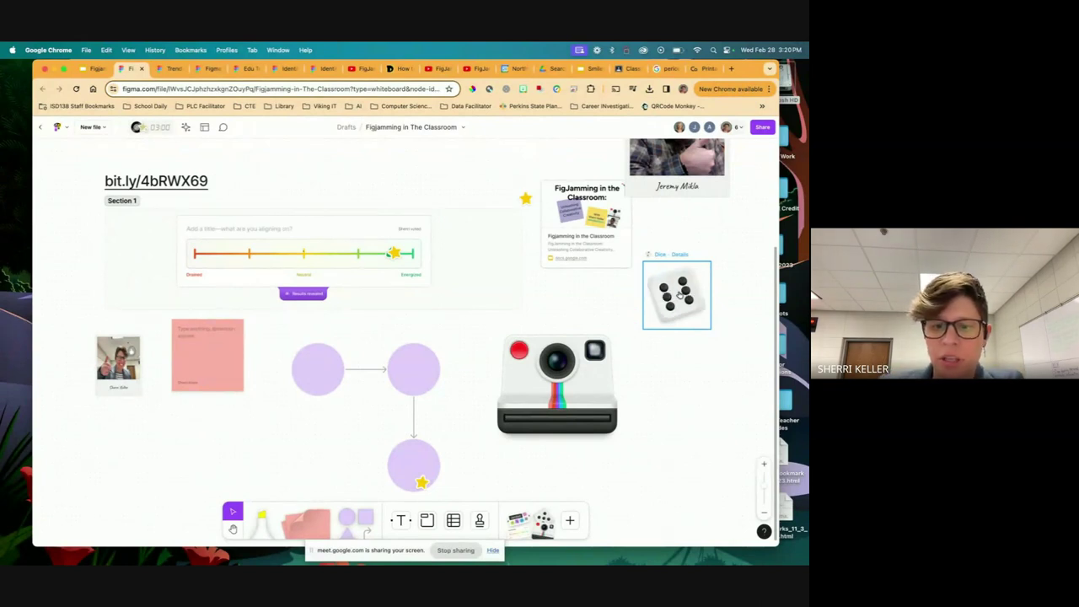
{"action": "left_click", "coordinate": [570, 519]}
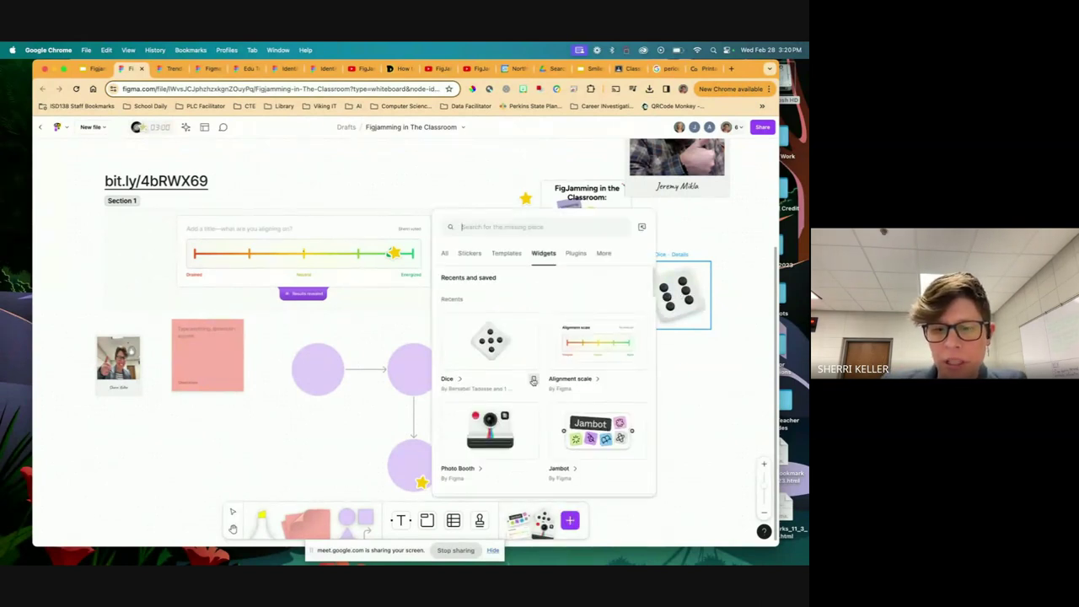
{"action": "scroll", "coordinate": [532, 381], "scroll_direction": "down", "scroll_amount": 10}
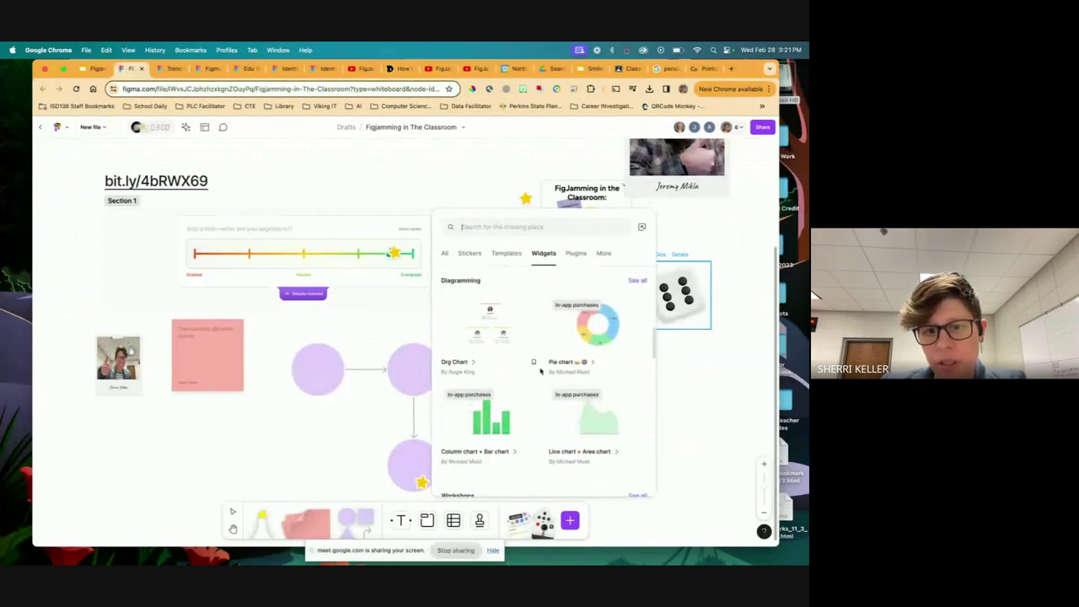
{"action": "scroll", "coordinate": [543, 369], "scroll_direction": "down", "scroll_amount": 10}
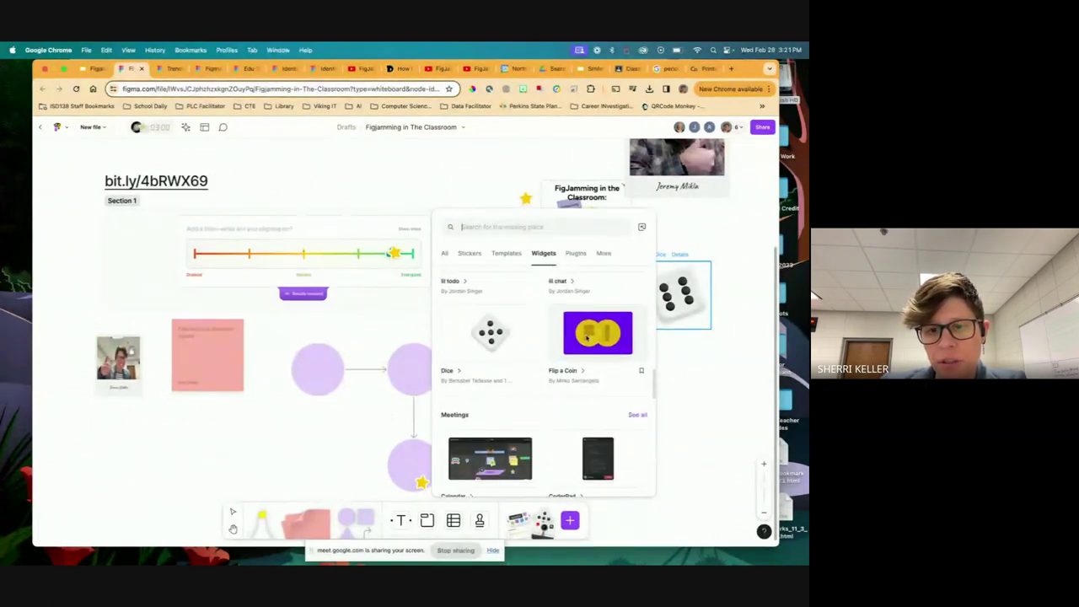
{"action": "scroll", "coordinate": [556, 354], "scroll_direction": "down", "scroll_amount": 5}
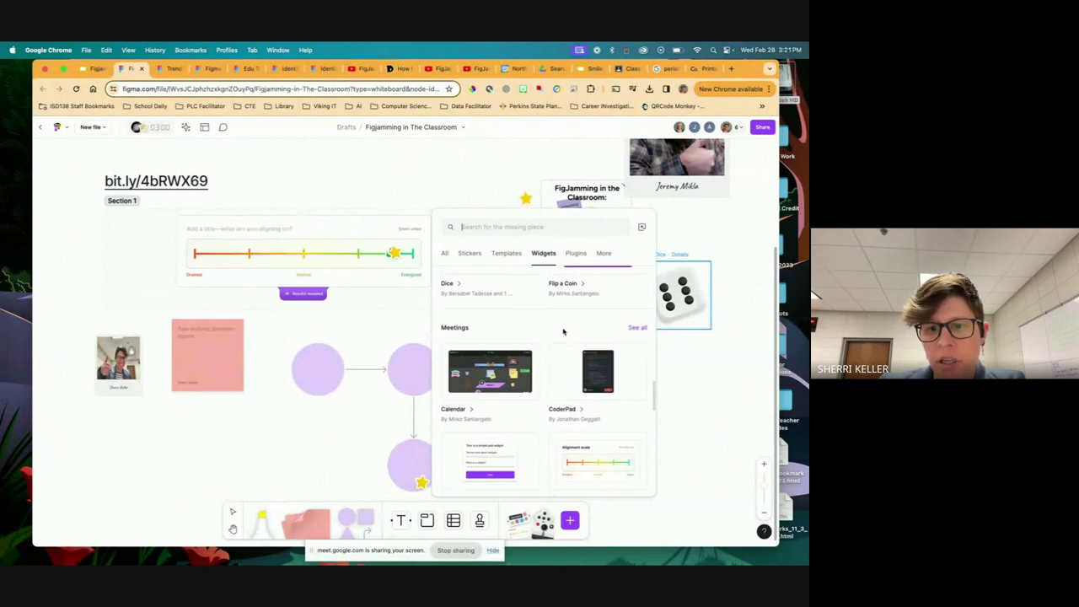
{"action": "scroll", "coordinate": [544, 336], "scroll_direction": "down", "scroll_amount": 3}
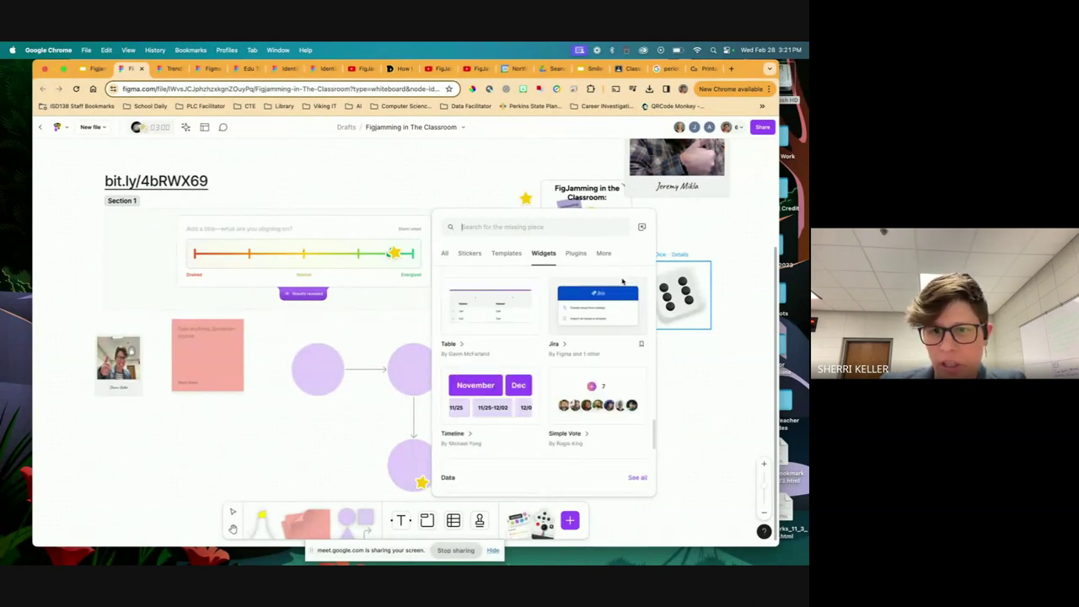
{"action": "scroll", "coordinate": [522, 419], "scroll_direction": "down", "scroll_amount": 3}
{"action": "left_click", "coordinate": [707, 419]}
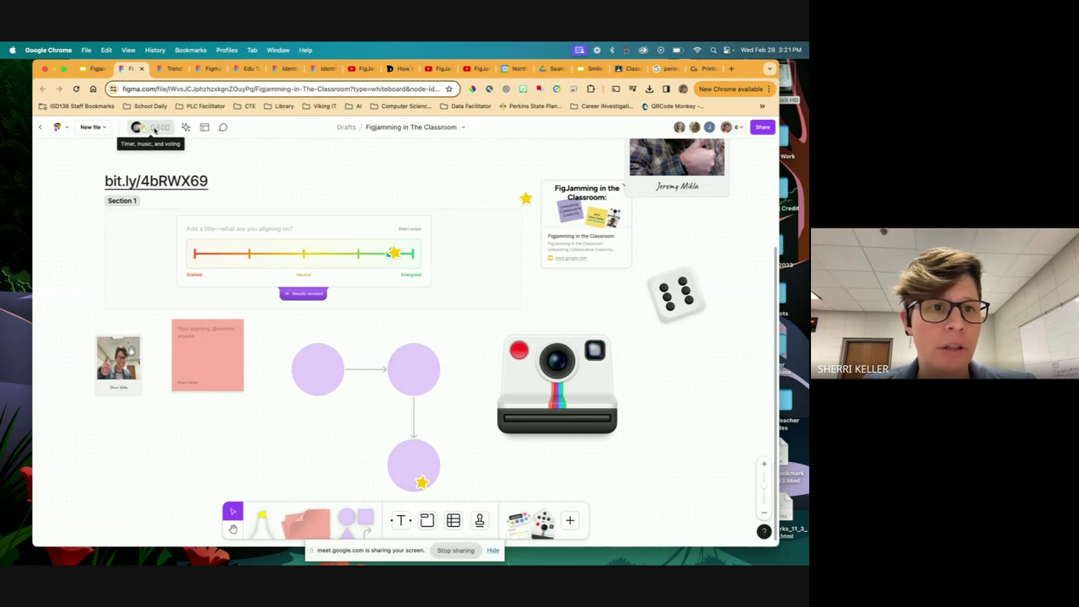
Go full screen and start a four-minute countdown timer, adding one extra minute.
{"action": "key", "text": "ctrl+super+f"}
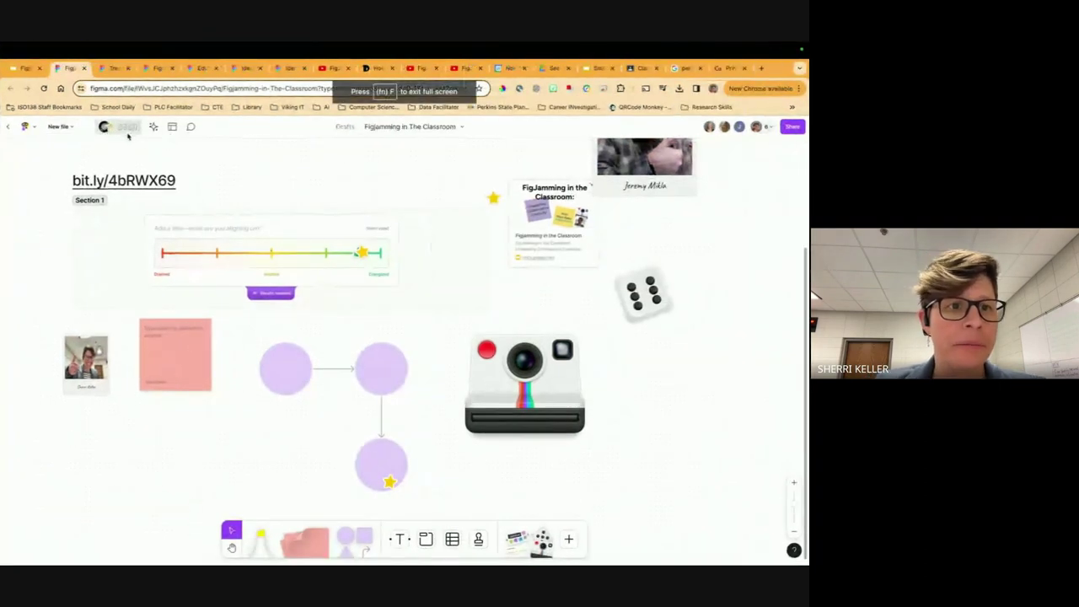
{"action": "left_click", "coordinate": [131, 127]}
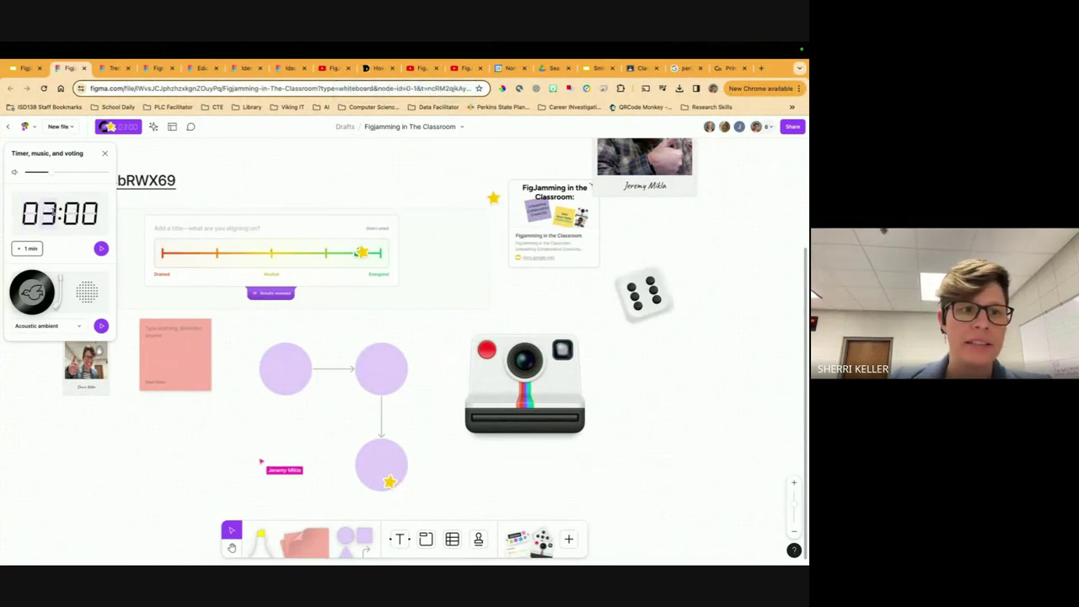
{"action": "left_click", "coordinate": [27, 248]}
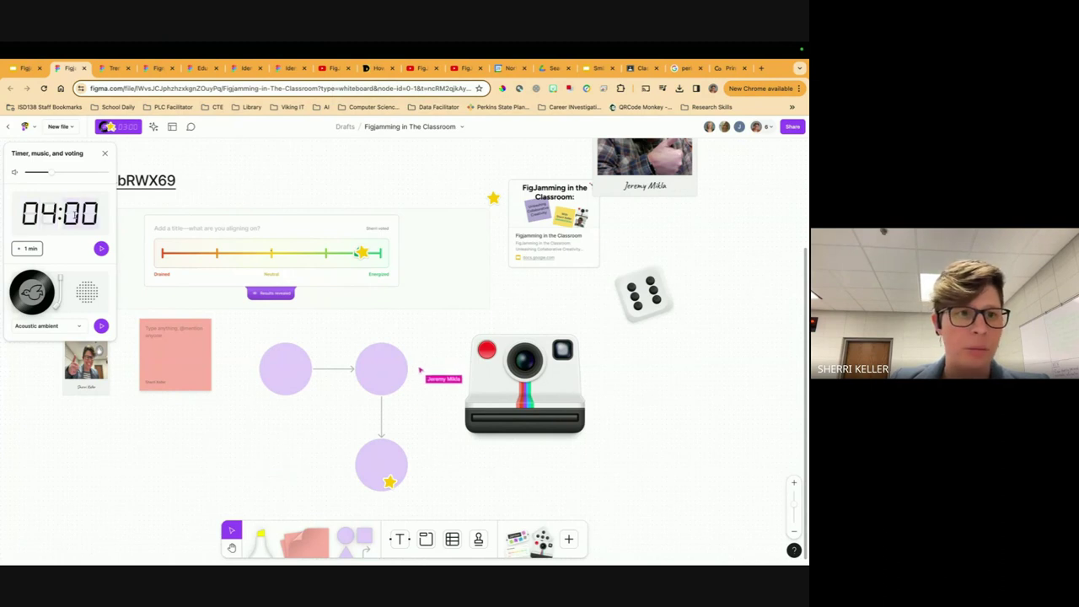
{"action": "left_click", "coordinate": [101, 247]}
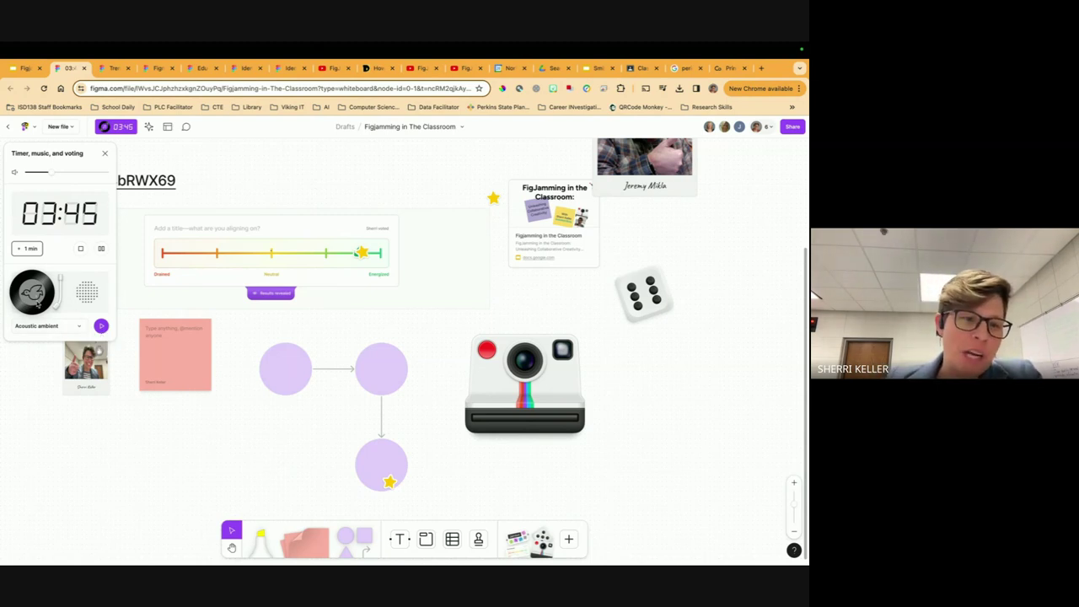
Start the ambient background music and adjust the playback volume.
{"action": "left_click", "coordinate": [101, 326]}
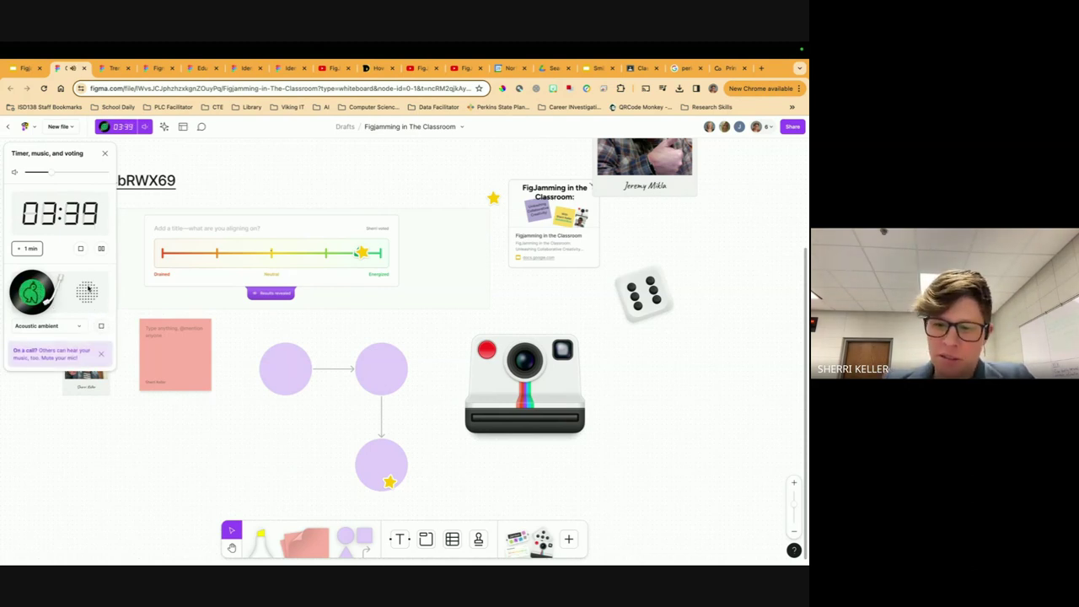
{"action": "key", "text": "XF86AudioLowerVolume"}
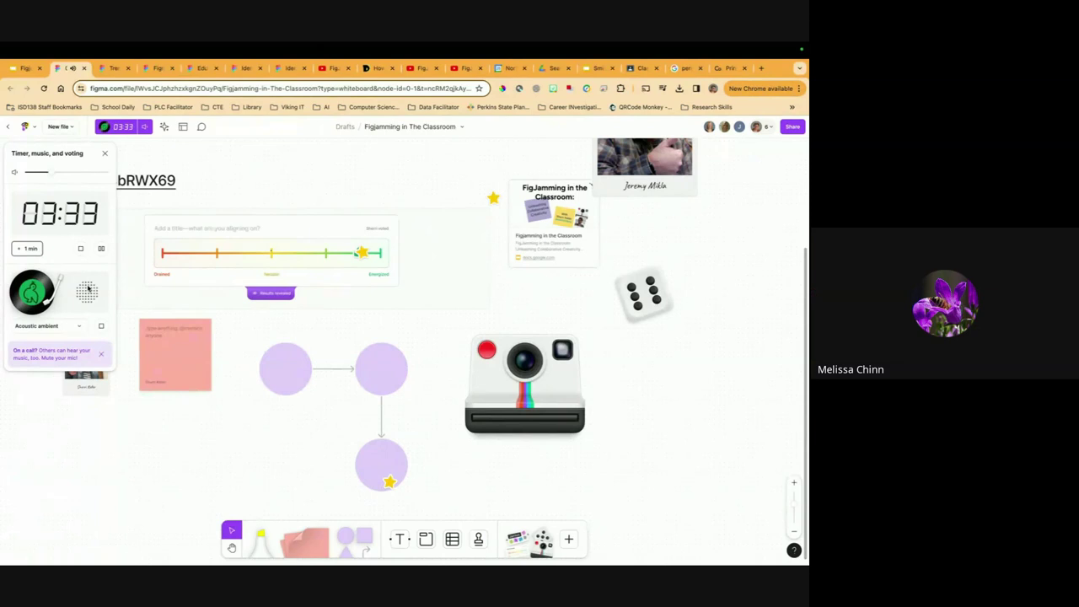
{"action": "key", "text": "XF86AudioRaiseVolume"}
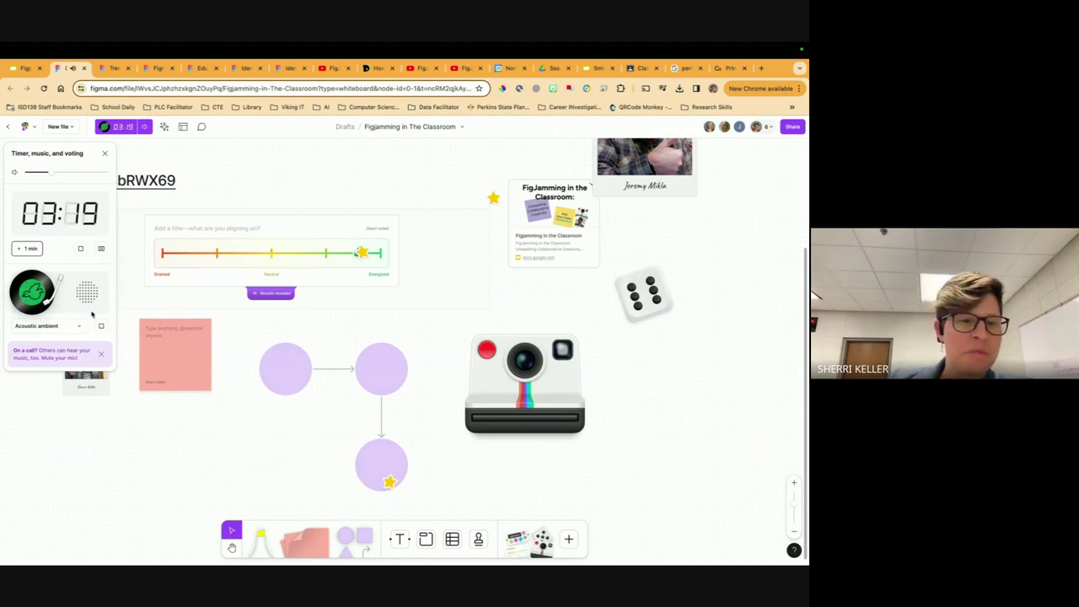
Stop the music for everyone, close the timer options and return to the classroom slides.
{"action": "left_click", "coordinate": [101, 325]}
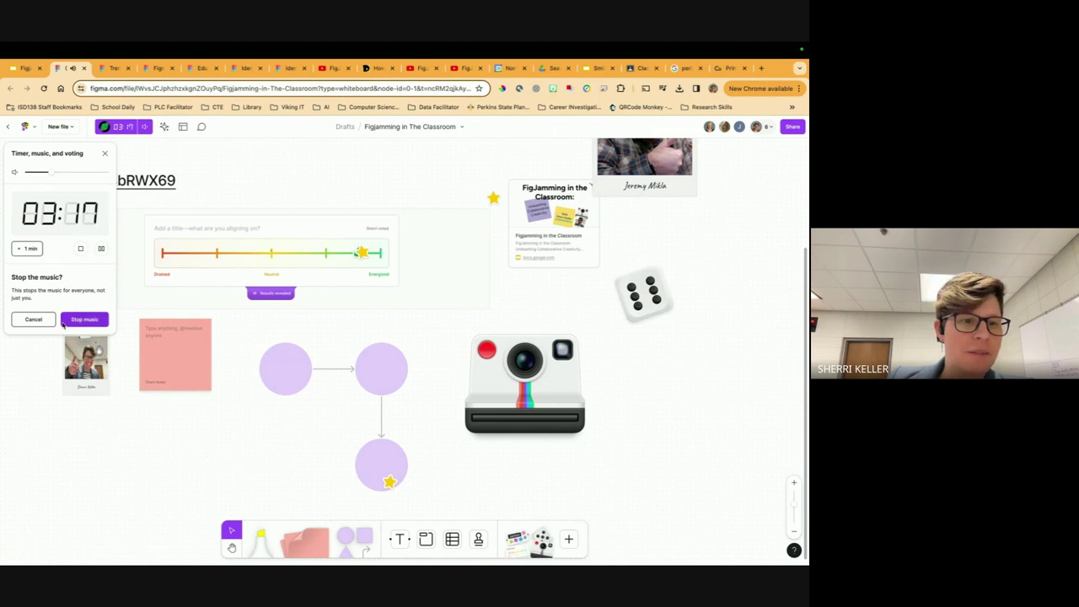
{"action": "left_click", "coordinate": [34, 319]}
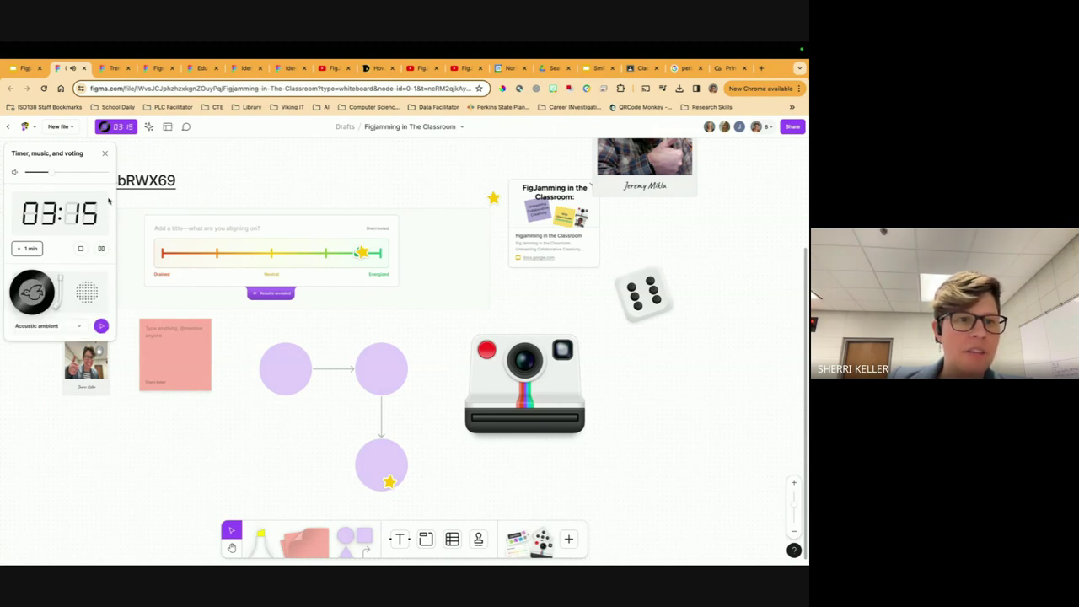
{"action": "left_click", "coordinate": [104, 152]}
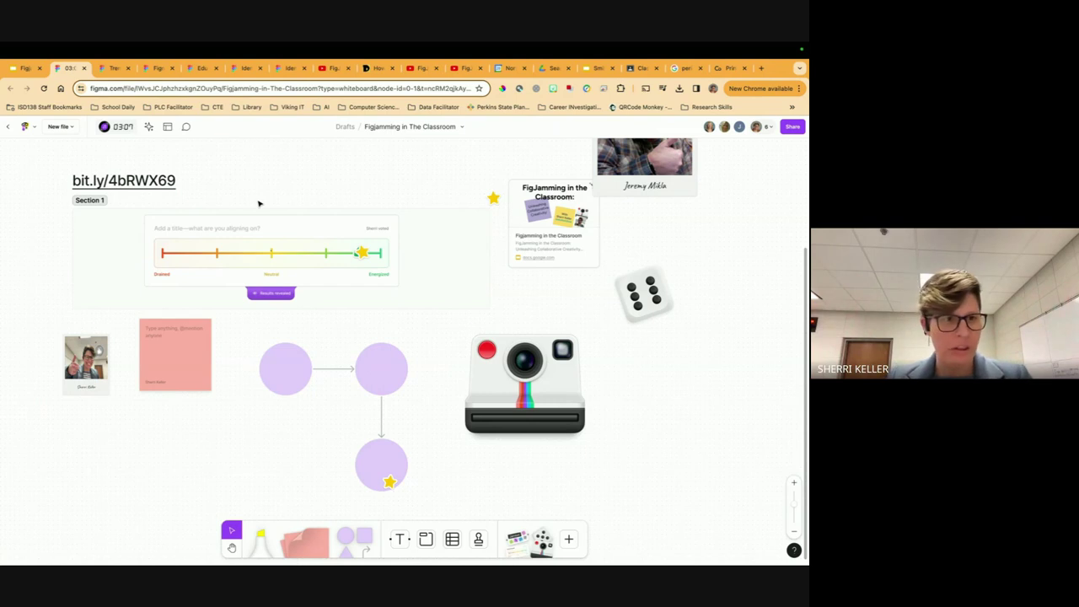
{"action": "left_click", "coordinate": [23, 67]}
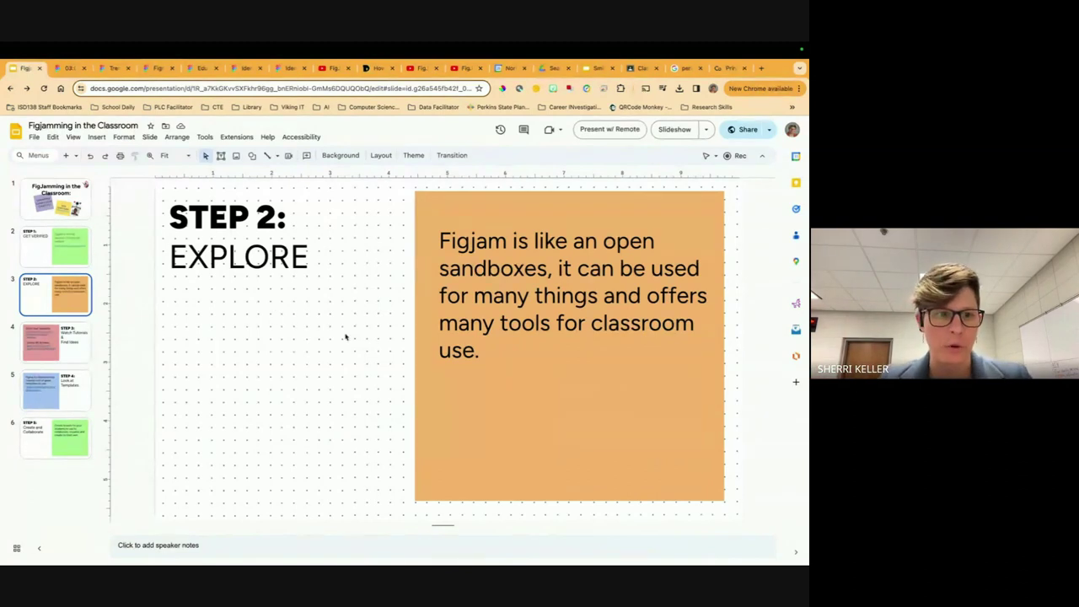
{"action": "left_click", "coordinate": [86, 349]}
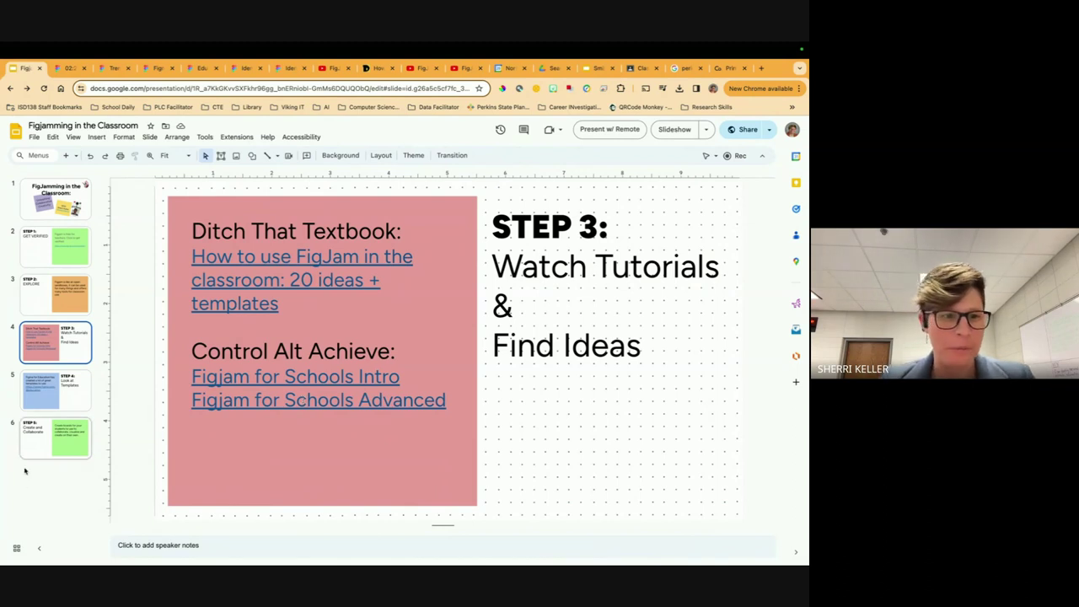
{"action": "left_click", "coordinate": [76, 388]}
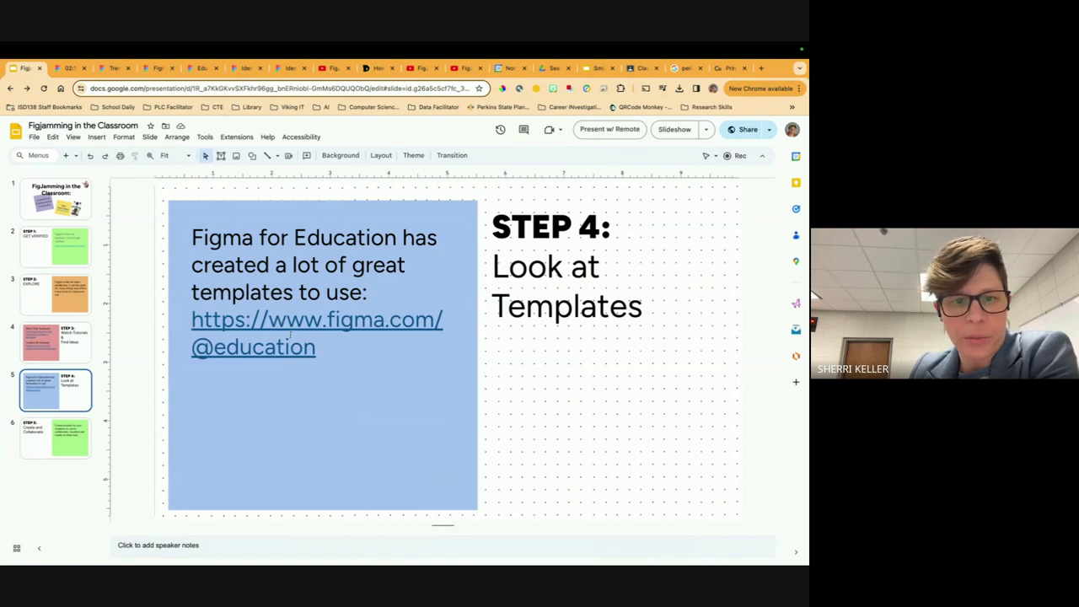
{"action": "left_click", "coordinate": [291, 347]}
Follow the Figma for Education link, scroll its resources and open the Four Corners Activity template.
{"action": "left_click", "coordinate": [255, 373]}
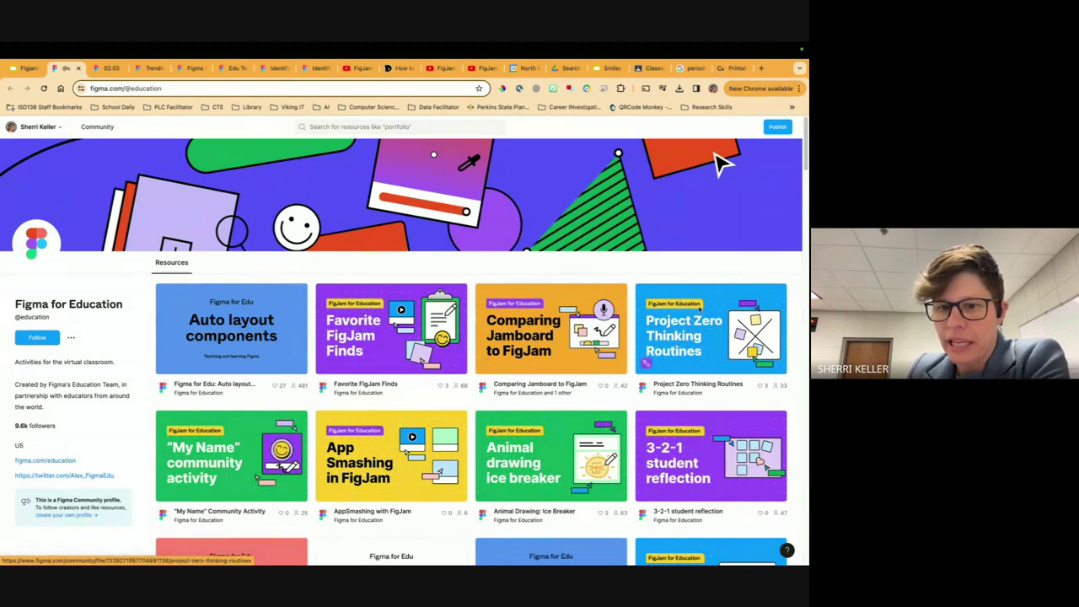
{"action": "scroll", "coordinate": [486, 490], "scroll_direction": "down", "scroll_amount": 2}
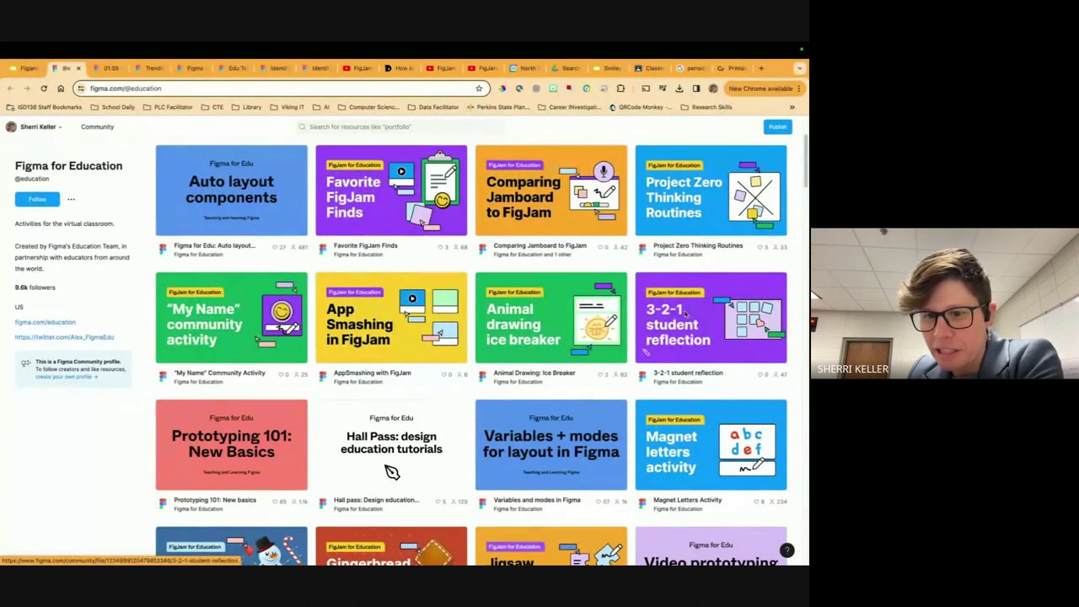
{"action": "scroll", "coordinate": [685, 312], "scroll_direction": "down", "scroll_amount": 4}
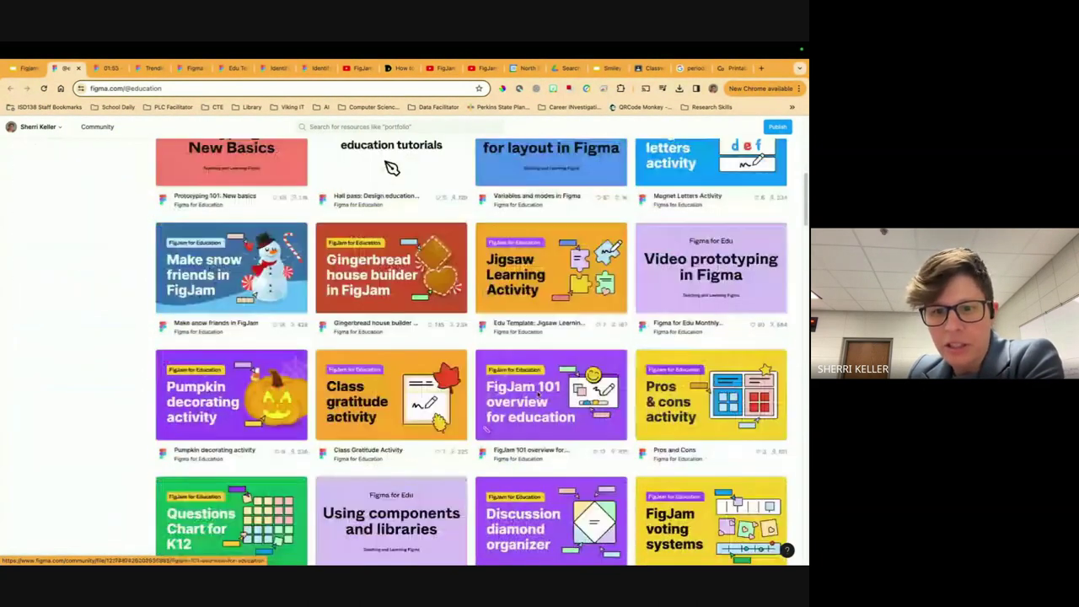
{"action": "scroll", "coordinate": [543, 363], "scroll_direction": "down", "scroll_amount": 2}
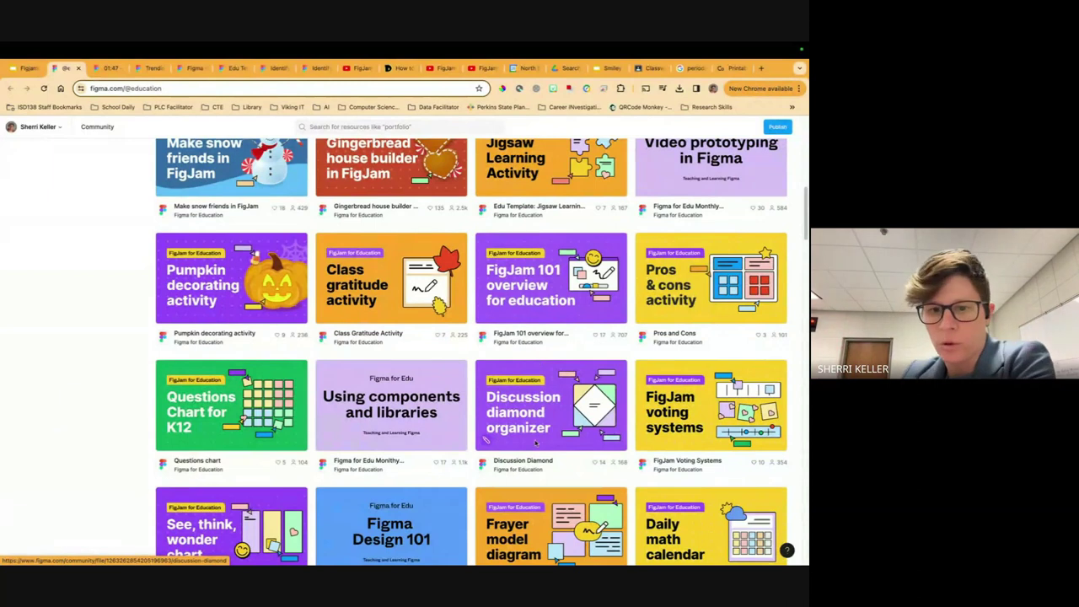
{"action": "scroll", "coordinate": [535, 443], "scroll_direction": "down", "scroll_amount": 2}
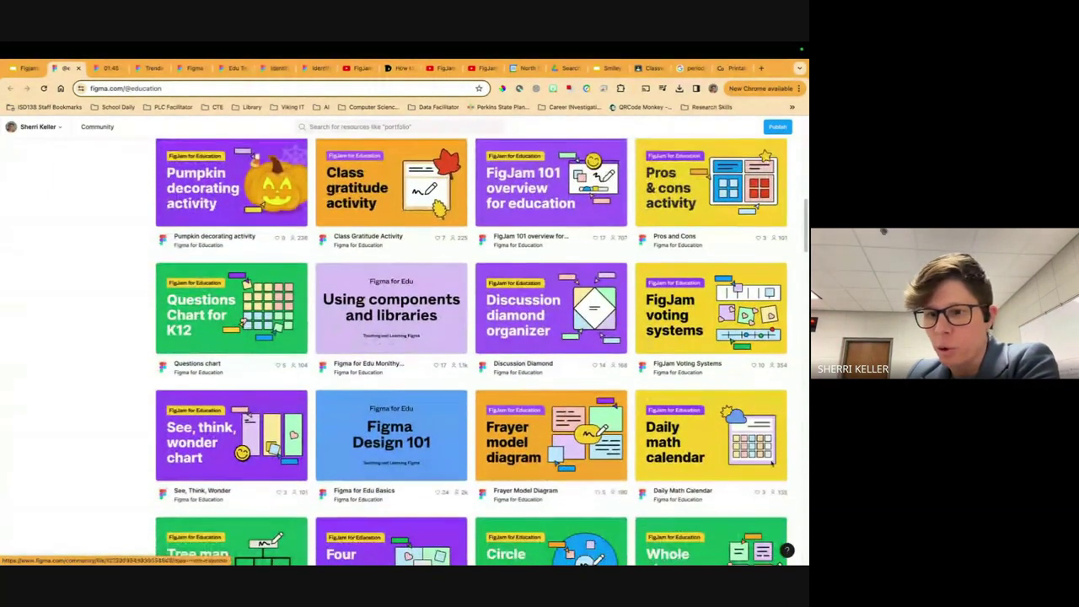
{"action": "scroll", "coordinate": [532, 413], "scroll_direction": "down", "scroll_amount": 4}
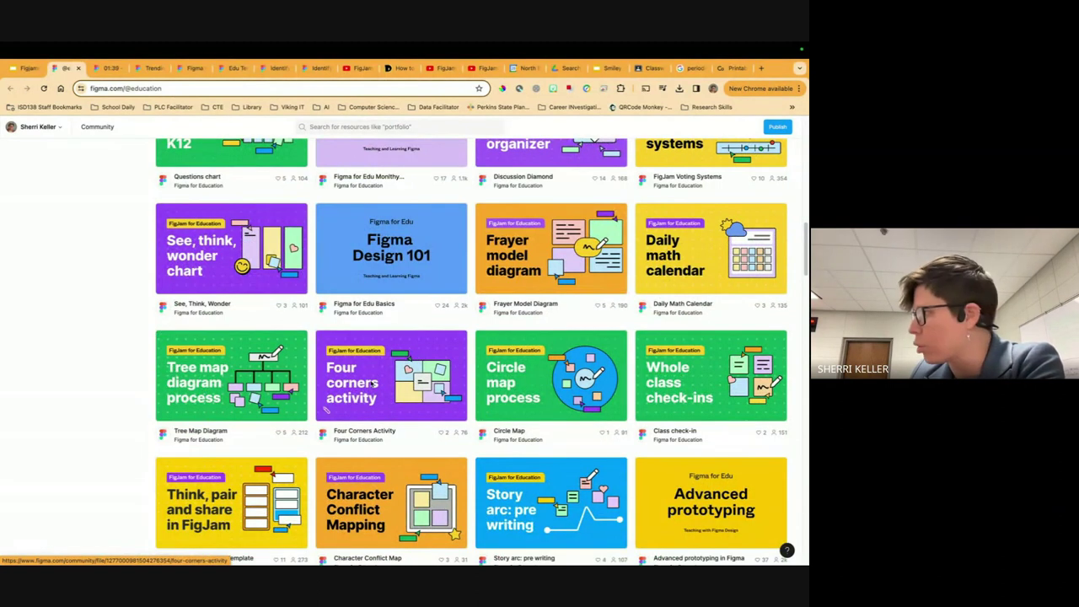
{"action": "left_click", "coordinate": [373, 383]}
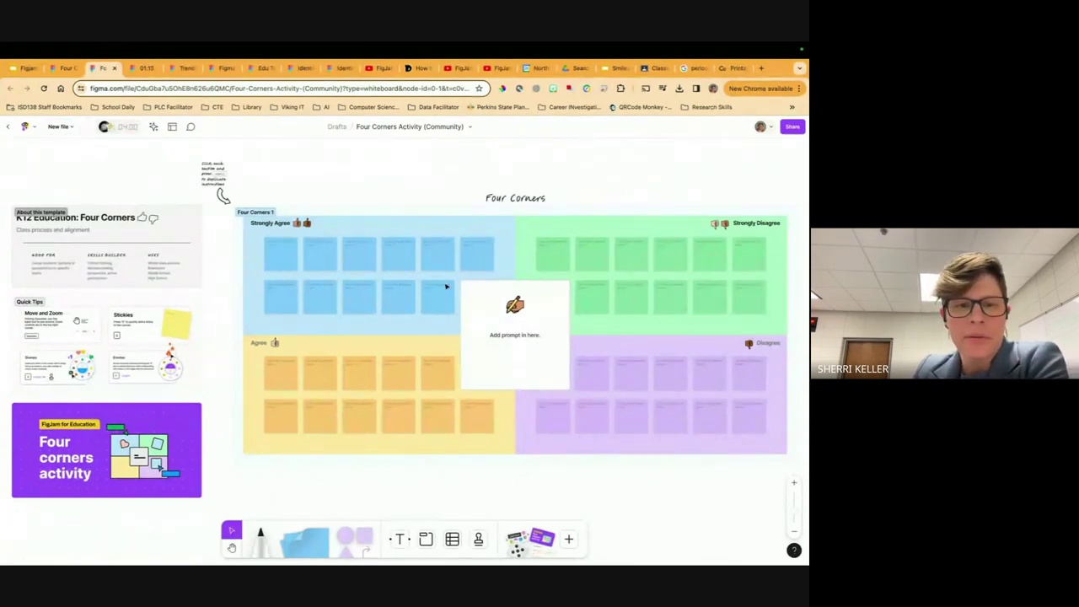
Scroll down and zoom in on the Four Corners Activity draft board.
{"action": "scroll", "coordinate": [345, 245], "scroll_direction": "down", "scroll_amount": 1}
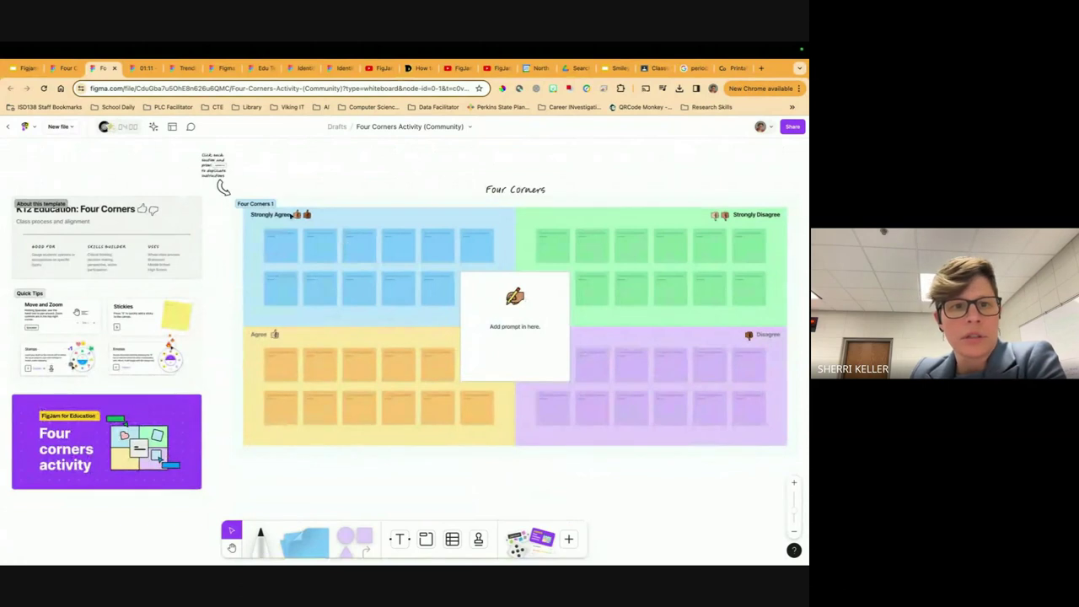
{"action": "mouse_move", "coordinate": [799, 519]}
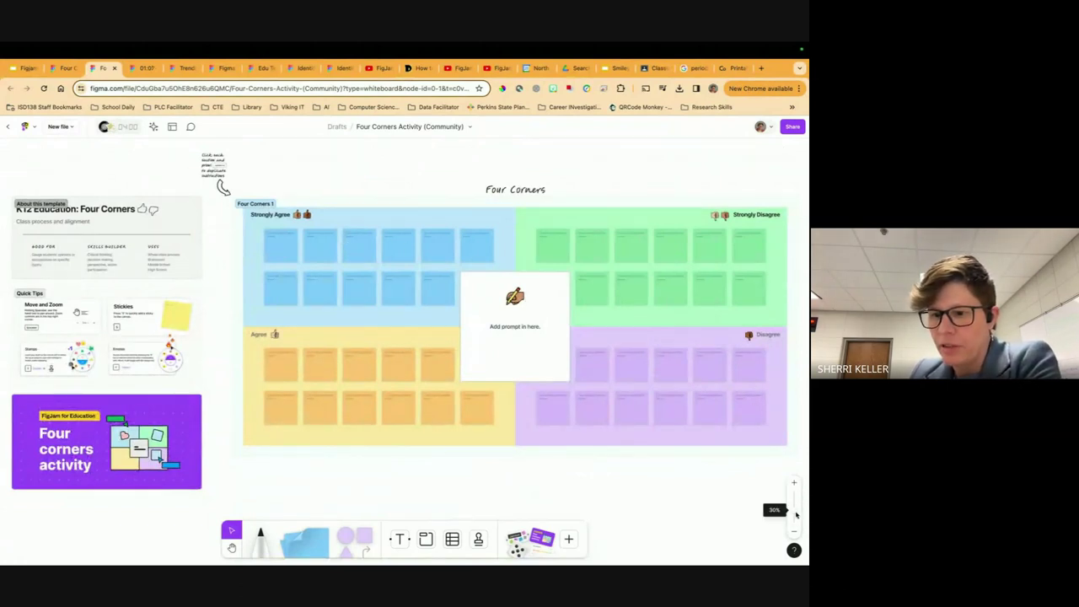
{"action": "left_click_drag", "start_coordinate": [795, 514], "coordinate": [794, 505]}
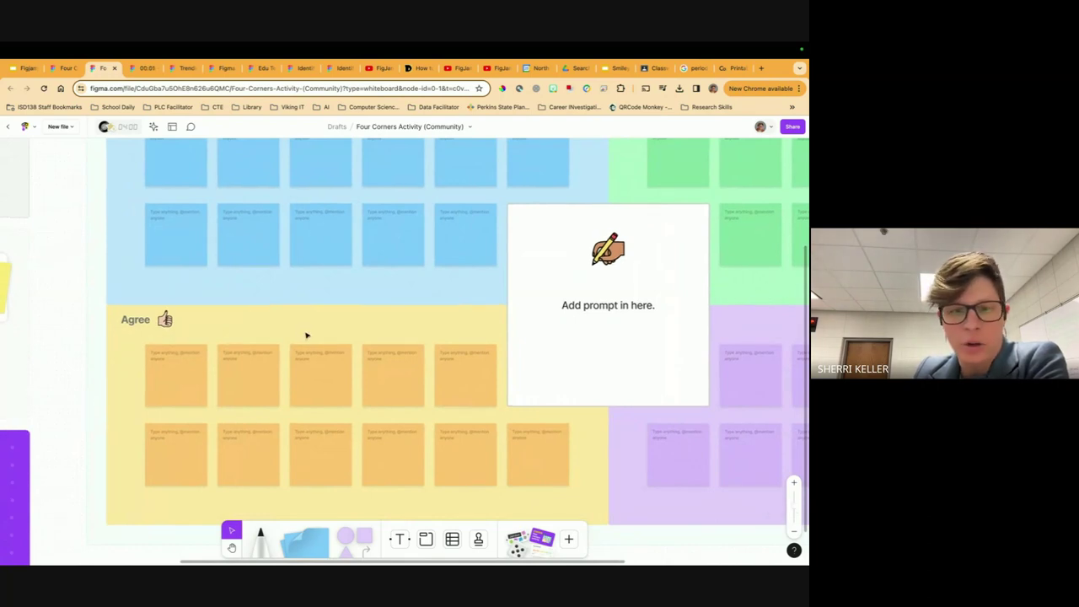
Pan around the Four Corners sections, then zoom out to about 22% to show the info cards.
{"action": "scroll", "coordinate": [312, 340], "scroll_direction": "up", "scroll_amount": 3}
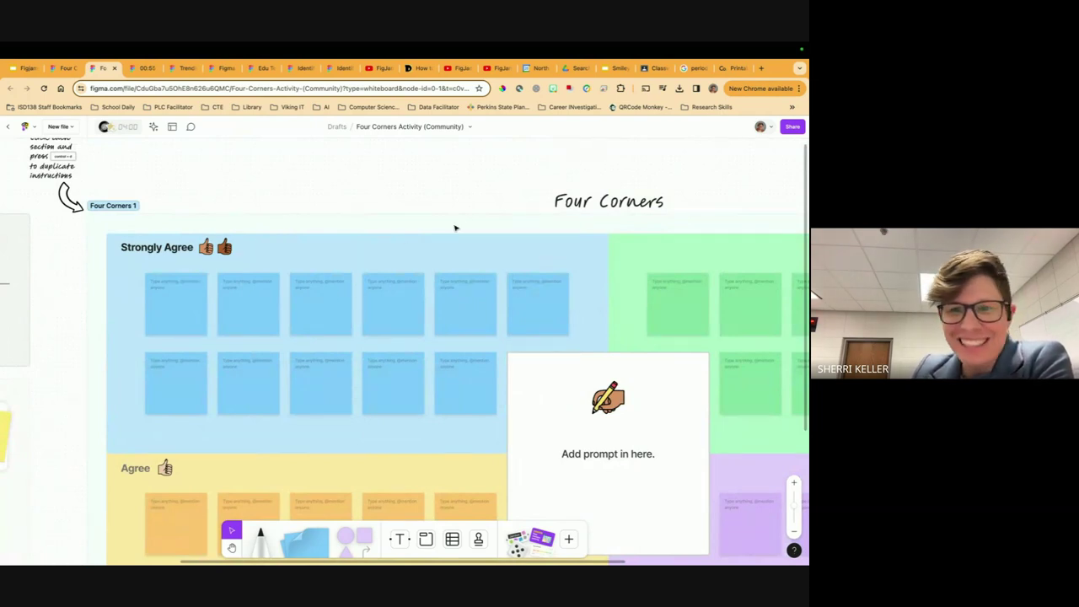
{"action": "scroll", "coordinate": [313, 271], "scroll_direction": "down", "scroll_amount": 2}
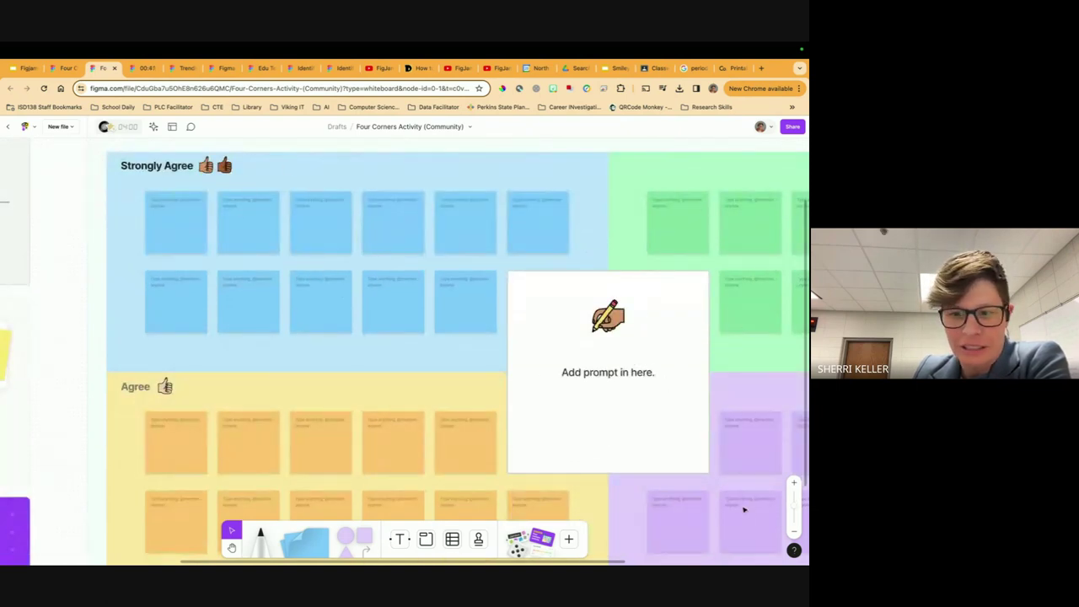
{"action": "left_click_drag", "start_coordinate": [609, 561], "coordinate": [785, 561]}
{"action": "scroll", "coordinate": [674, 357], "scroll_direction": "down", "scroll_amount": 3}
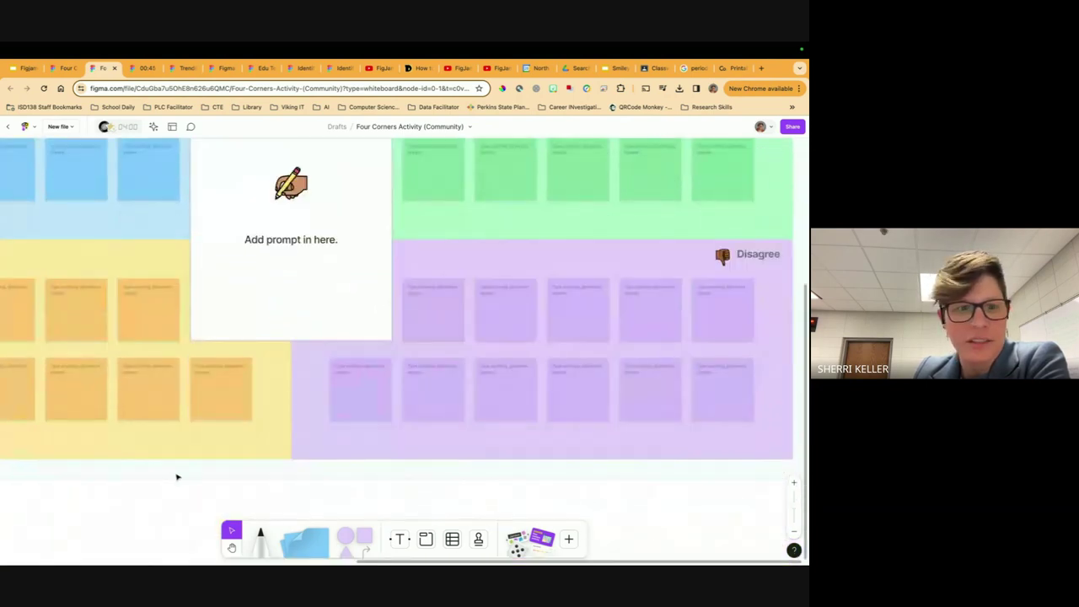
{"action": "scroll", "coordinate": [622, 541], "scroll_direction": "left", "scroll_amount": 5}
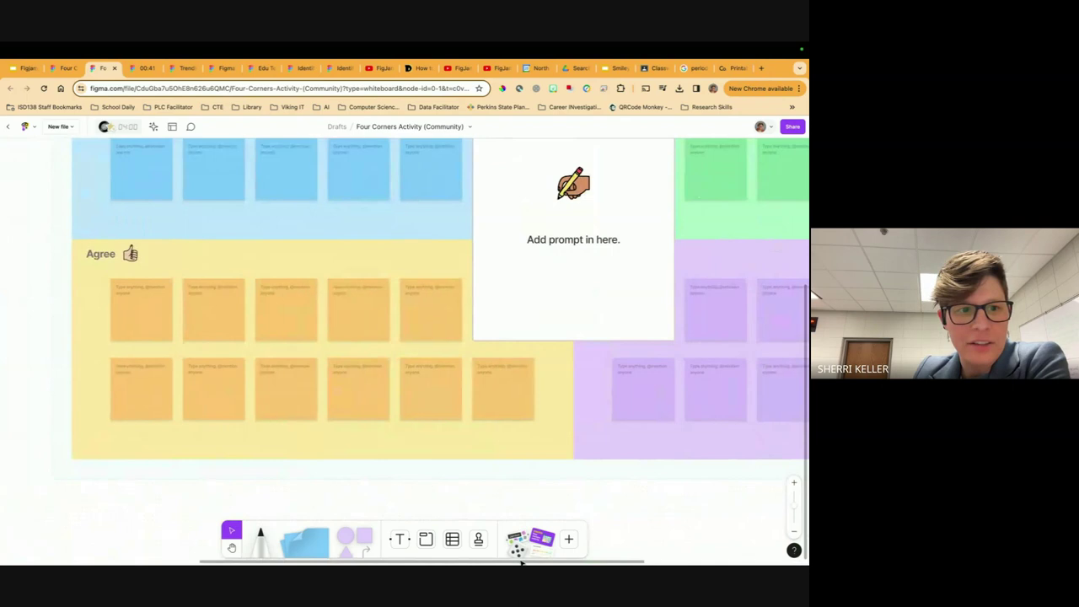
{"action": "scroll", "coordinate": [622, 541], "scroll_direction": "right", "scroll_amount": 3}
{"action": "scroll", "coordinate": [622, 541], "scroll_direction": "right", "scroll_amount": 3}
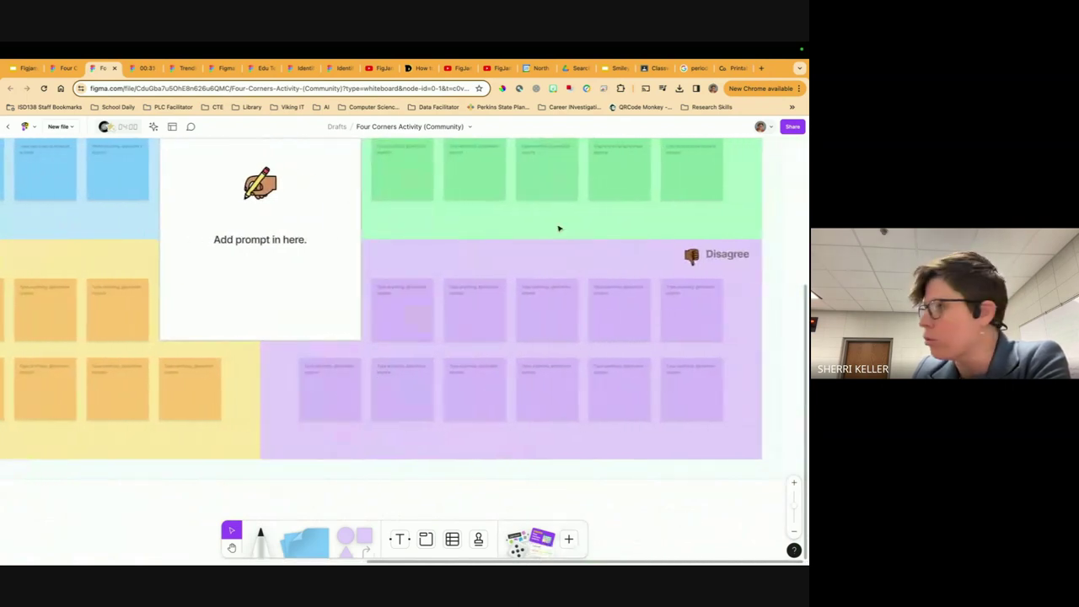
{"action": "scroll", "coordinate": [517, 351], "scroll_direction": "up", "scroll_amount": 3}
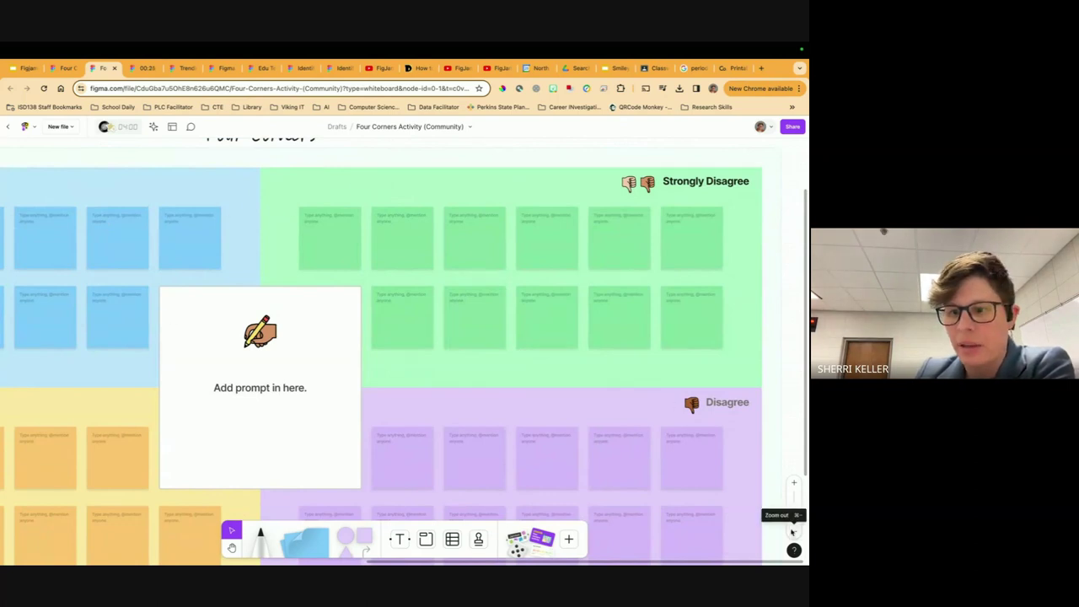
{"action": "left_click_drag", "start_coordinate": [792, 507], "coordinate": [792, 517]}
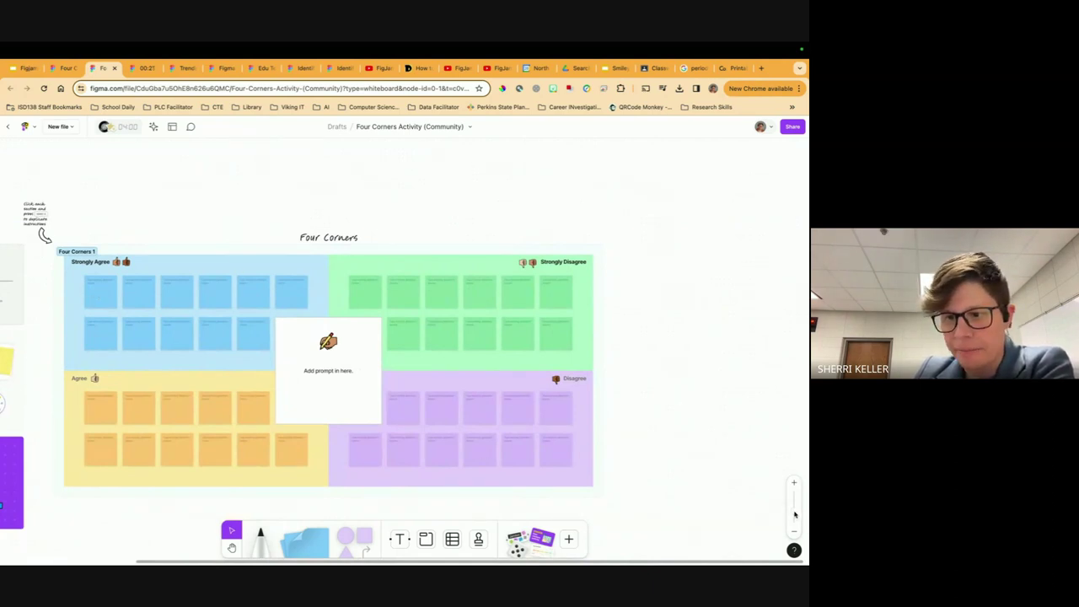
{"action": "left_click_drag", "start_coordinate": [794, 511], "coordinate": [794, 519]}
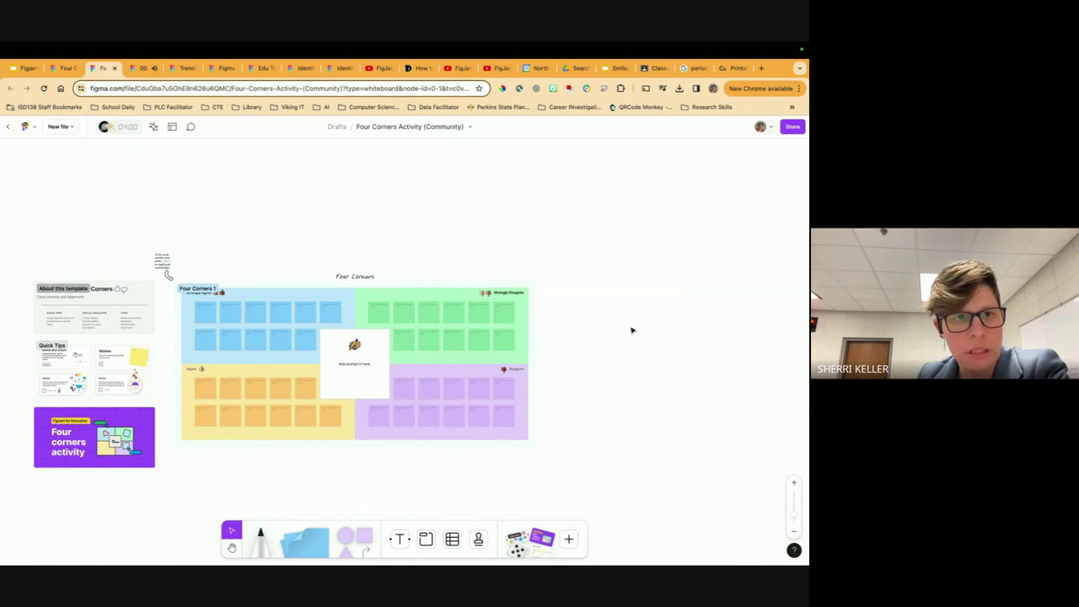
Return to the Figjamming in The Classroom board and delete Section 1.
{"action": "left_click", "coordinate": [137, 67]}
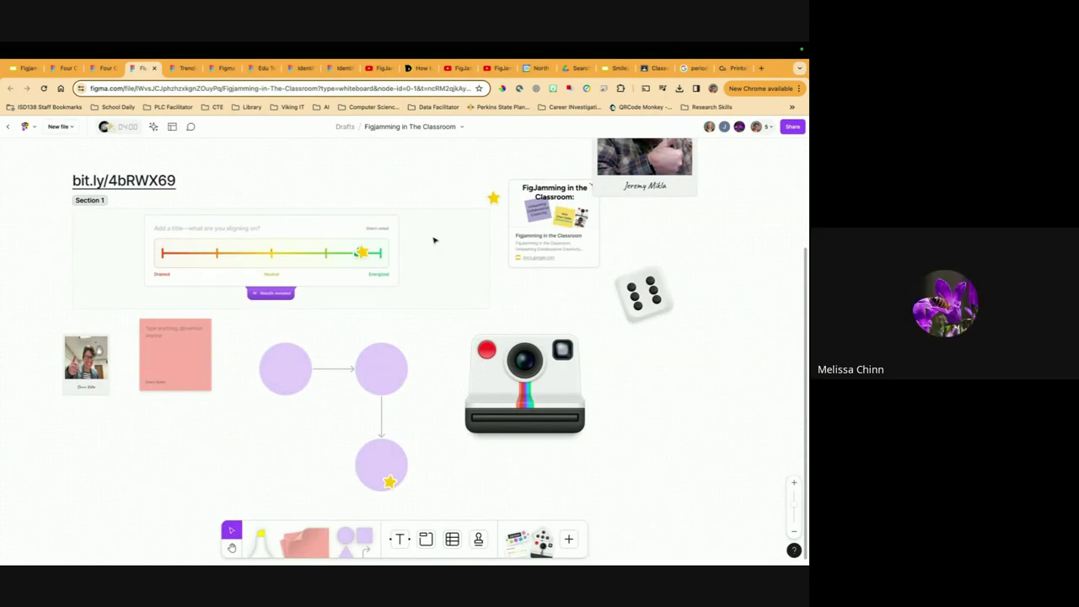
{"action": "left_click", "coordinate": [463, 257]}
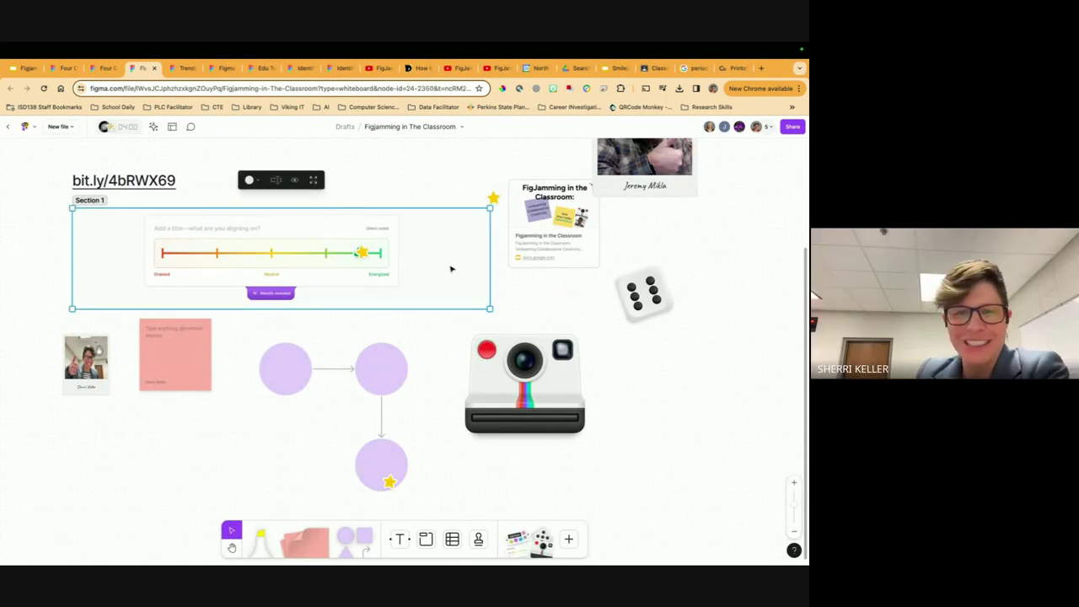
{"action": "key", "text": "Delete"}
Delete the sticky note, circle diagram and dice together, then clear the selection.
{"action": "left_click_drag", "start_coordinate": [5, 286], "coordinate": [540, 495]}
{"action": "key", "text": "Delete"}
{"action": "scroll", "coordinate": [608, 242], "scroll_direction": "up", "scroll_amount": 3}
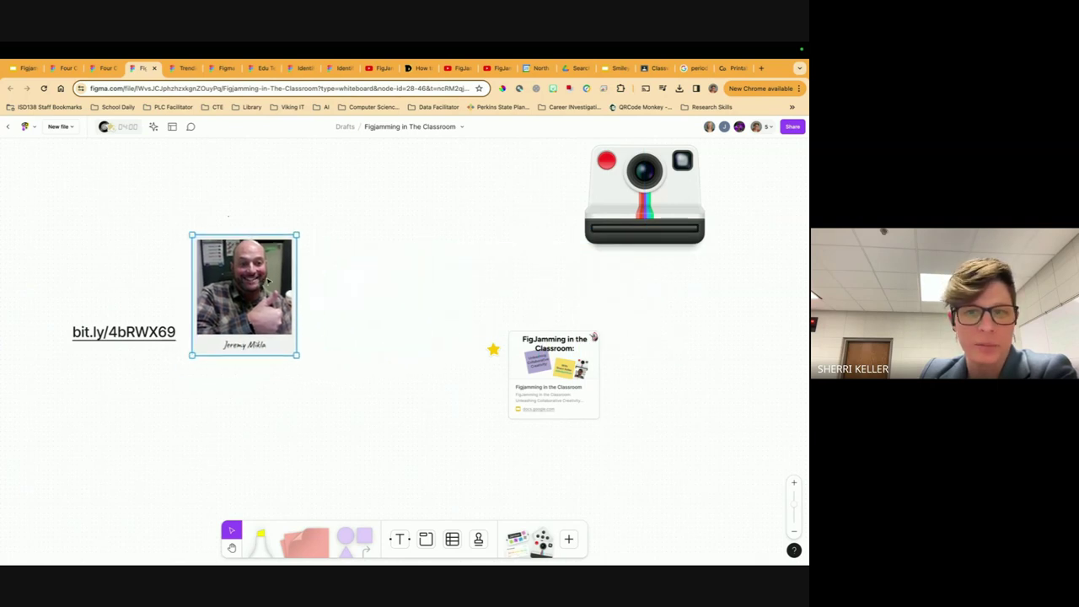
{"action": "key", "text": "Escape"}
{"action": "scroll", "coordinate": [435, 280], "scroll_direction": "down", "scroll_amount": 3}
{"action": "scroll", "coordinate": [440, 282], "scroll_direction": "up", "scroll_amount": 1}
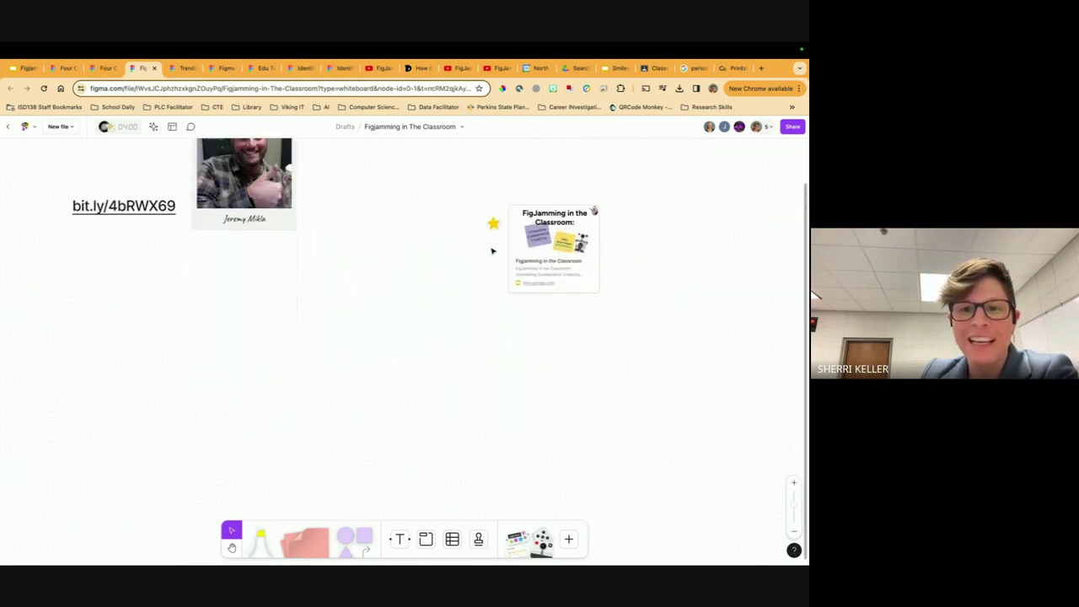
{"action": "scroll", "coordinate": [356, 345], "scroll_direction": "up", "scroll_amount": 2}
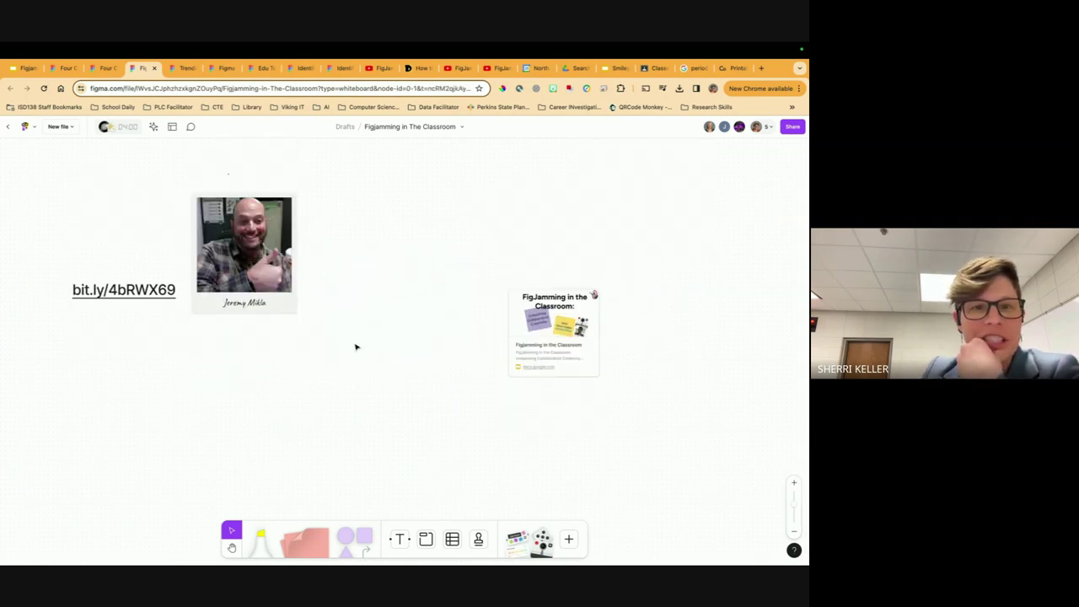
Paste the FigJam for Schools - Advanced video as an embed below the bit.ly link.
{"action": "left_click", "coordinate": [378, 69]}
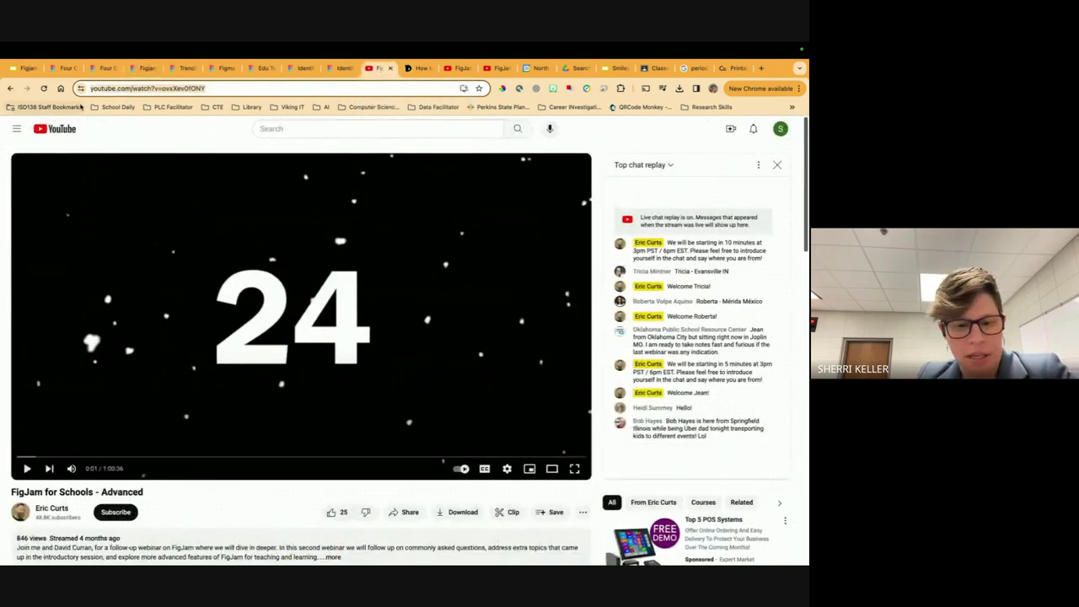
{"action": "left_click", "coordinate": [62, 68]}
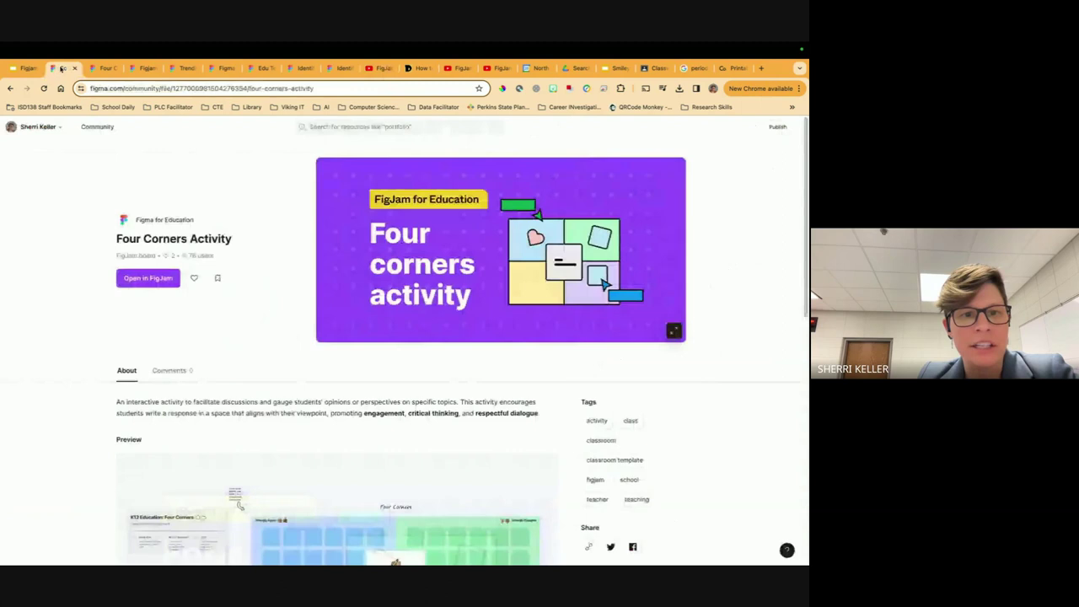
{"action": "left_click", "coordinate": [140, 69]}
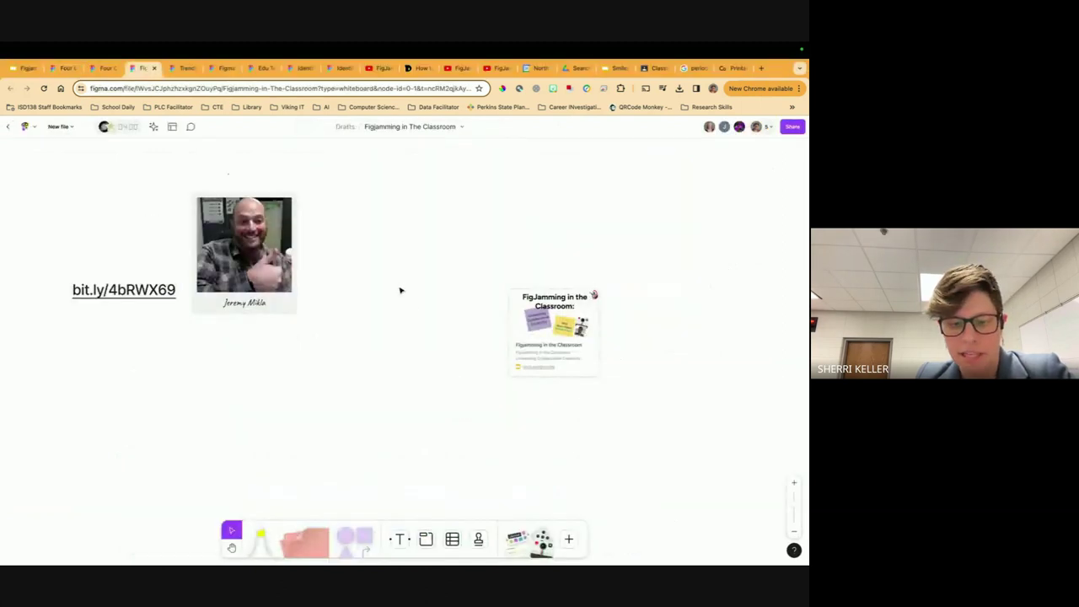
{"action": "key", "text": "ctrl+v"}
{"action": "left_click_drag", "start_coordinate": [399, 347], "coordinate": [96, 362]}
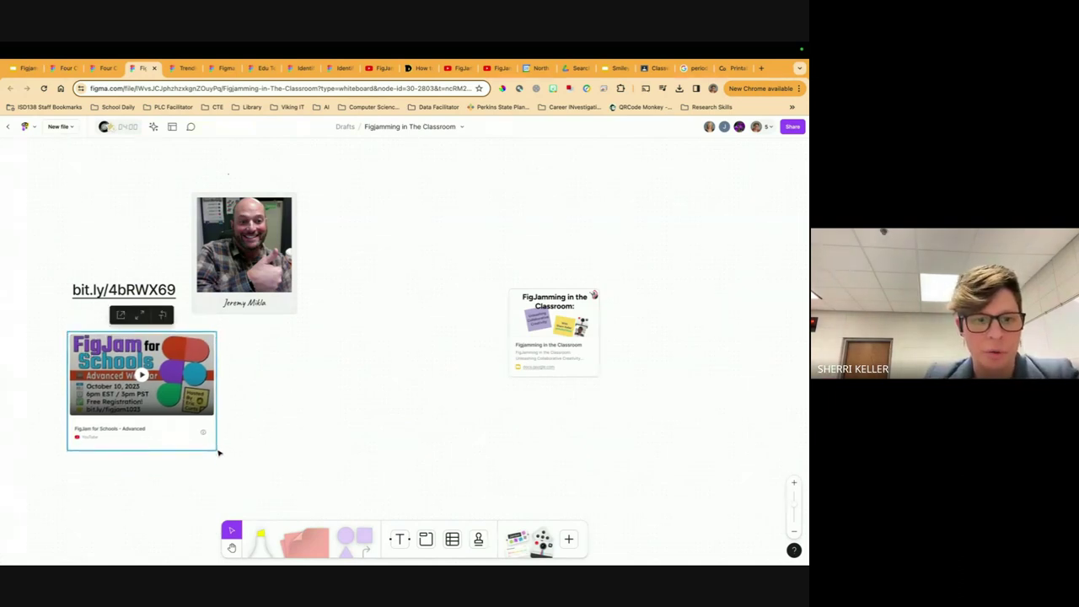
{"action": "mouse_move", "coordinate": [217, 450]}
{"action": "left_mouse_down"}
{"action": "mouse_move", "coordinate": [206, 459]}
{"action": "mouse_move", "coordinate": [217, 456]}
{"action": "left_mouse_up"}
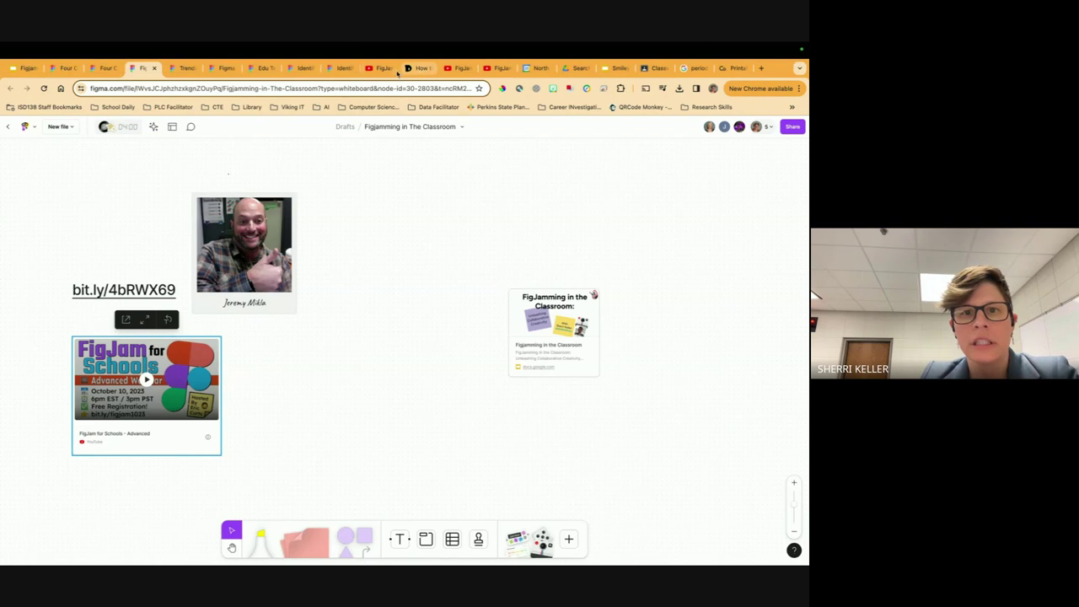
Paste a second Advanced video embed onto the board beside the first one.
{"action": "left_click", "coordinate": [449, 67]}
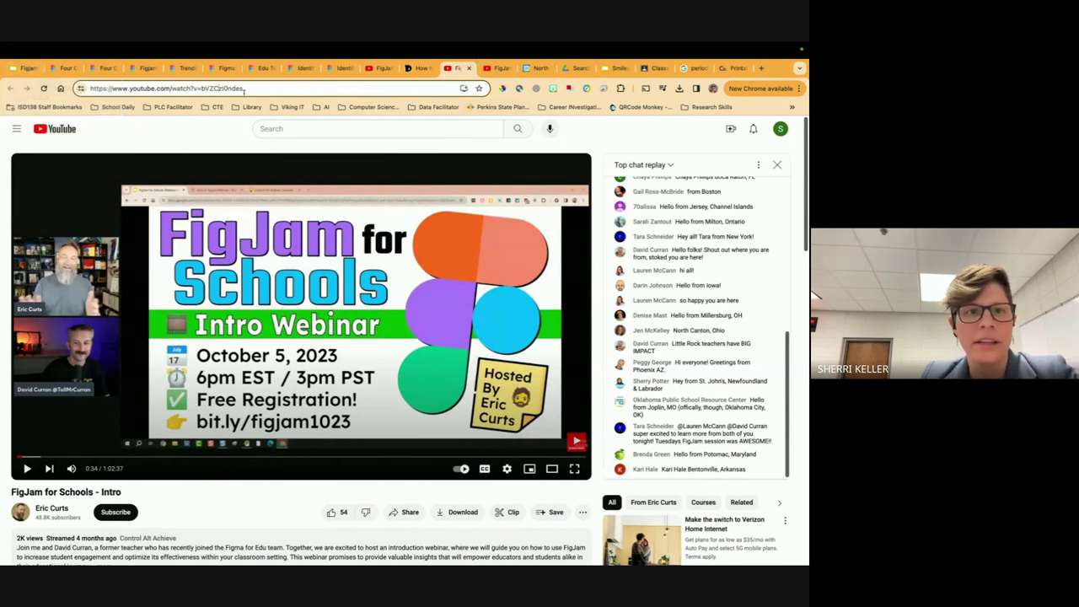
{"action": "left_click", "coordinate": [251, 86]}
{"action": "type", "text": "https://www.youtube.com/watch?v=ovxXev0fONY"}
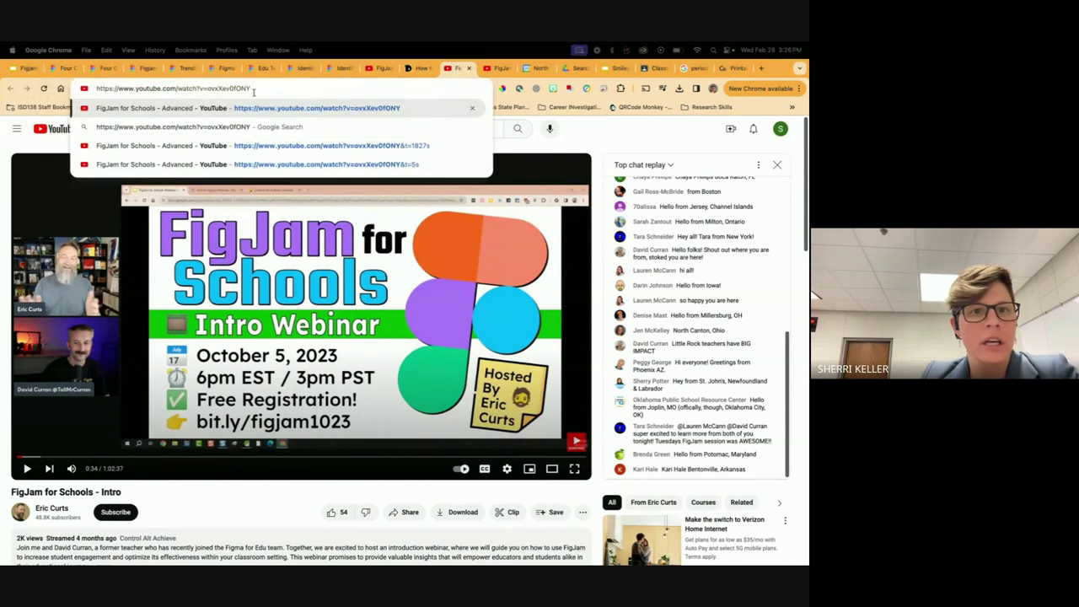
{"action": "key", "text": "Return"}
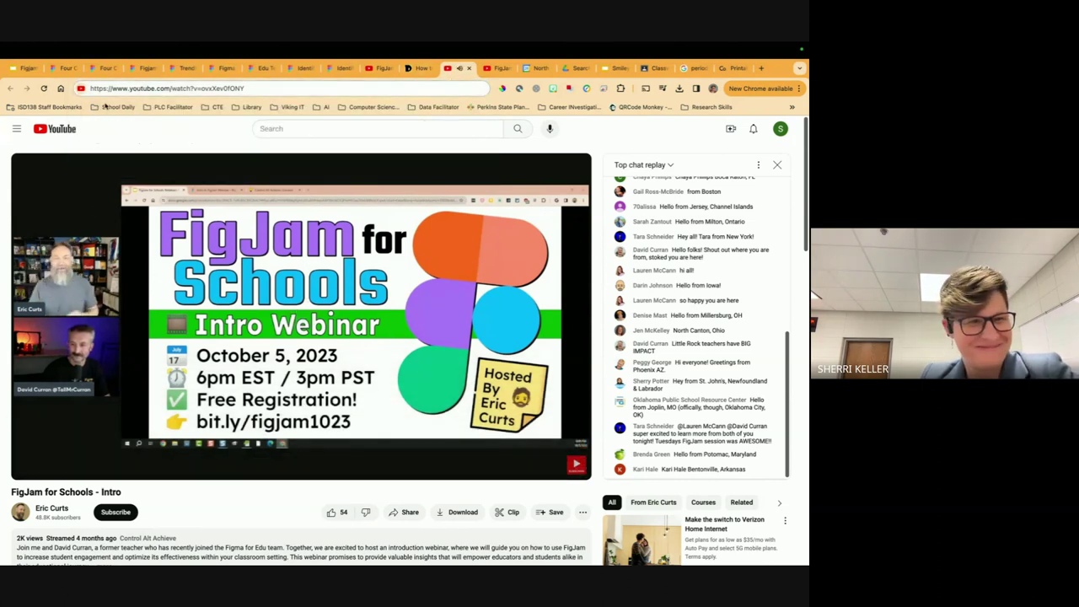
{"action": "key", "text": "space"}
{"action": "left_click", "coordinate": [247, 87]}
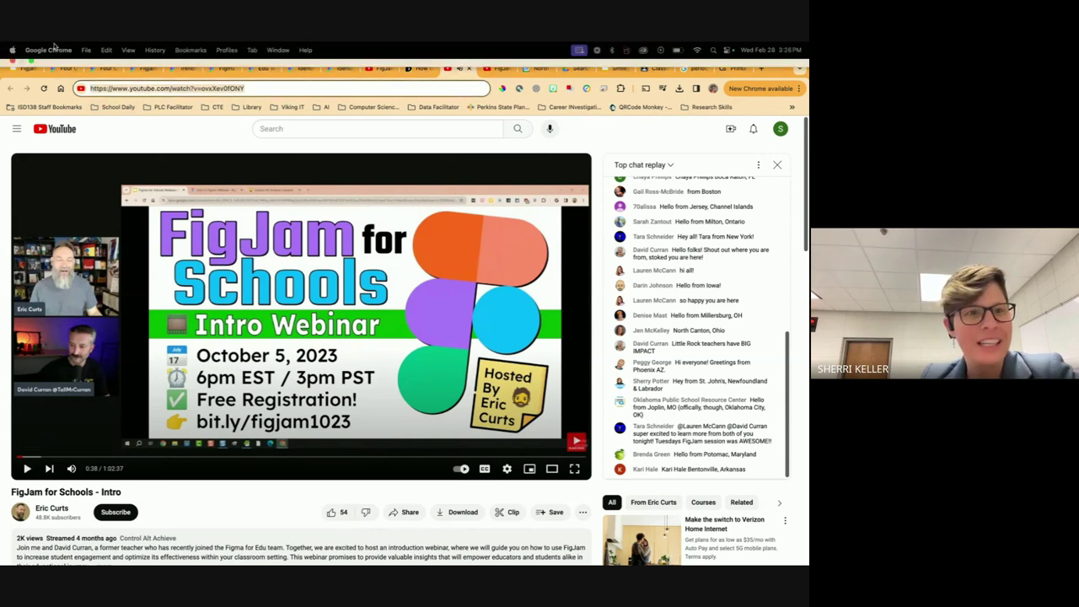
{"action": "left_click", "coordinate": [145, 68]}
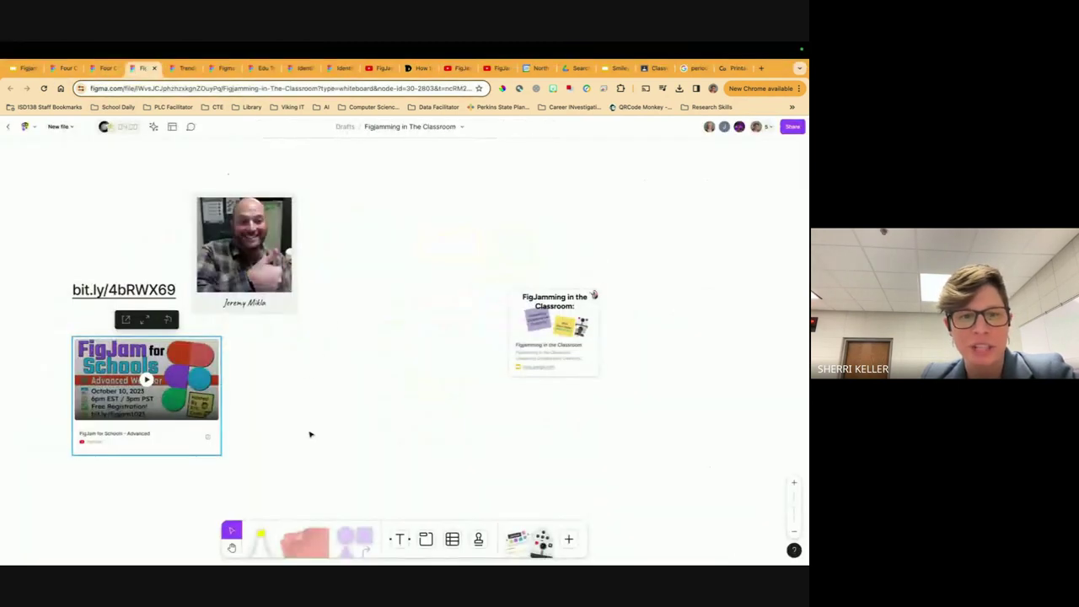
{"action": "key", "text": "ctrl+v"}
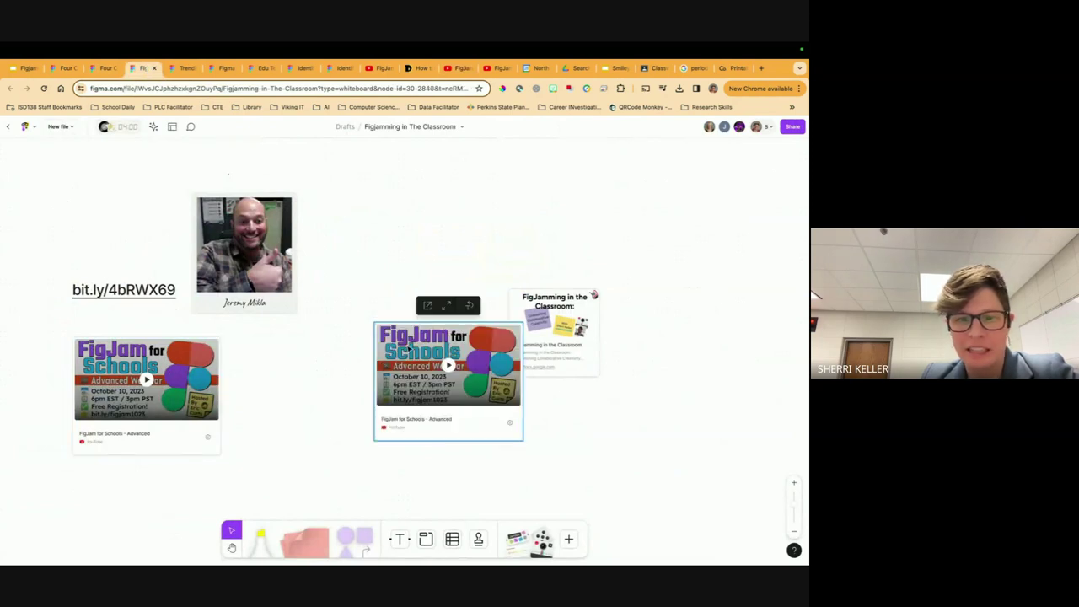
{"action": "left_click_drag", "start_coordinate": [407, 345], "coordinate": [279, 358]}
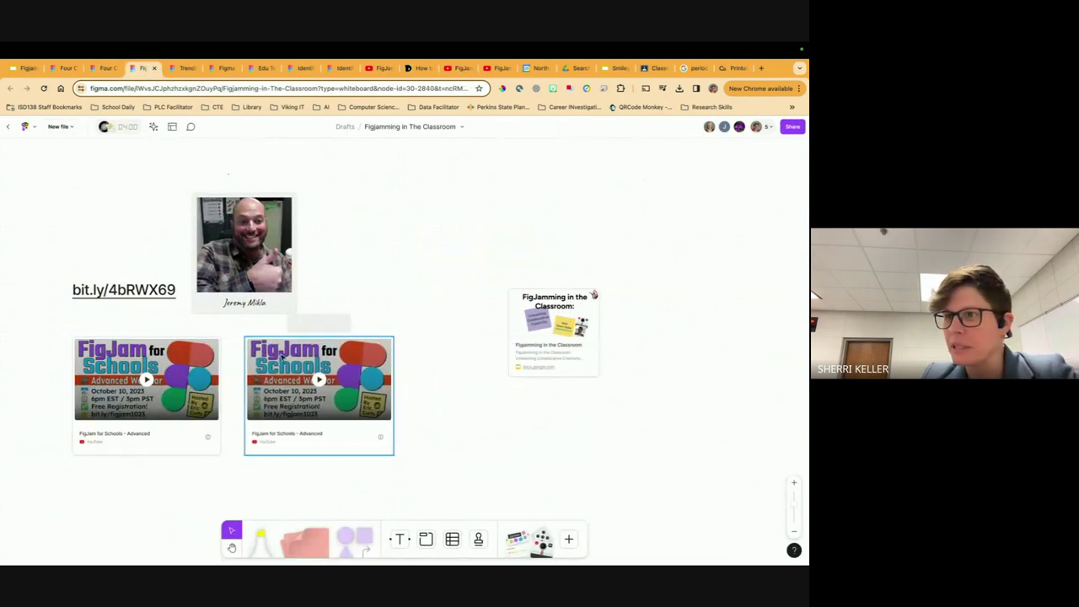
{"action": "left_click", "coordinate": [409, 245]}
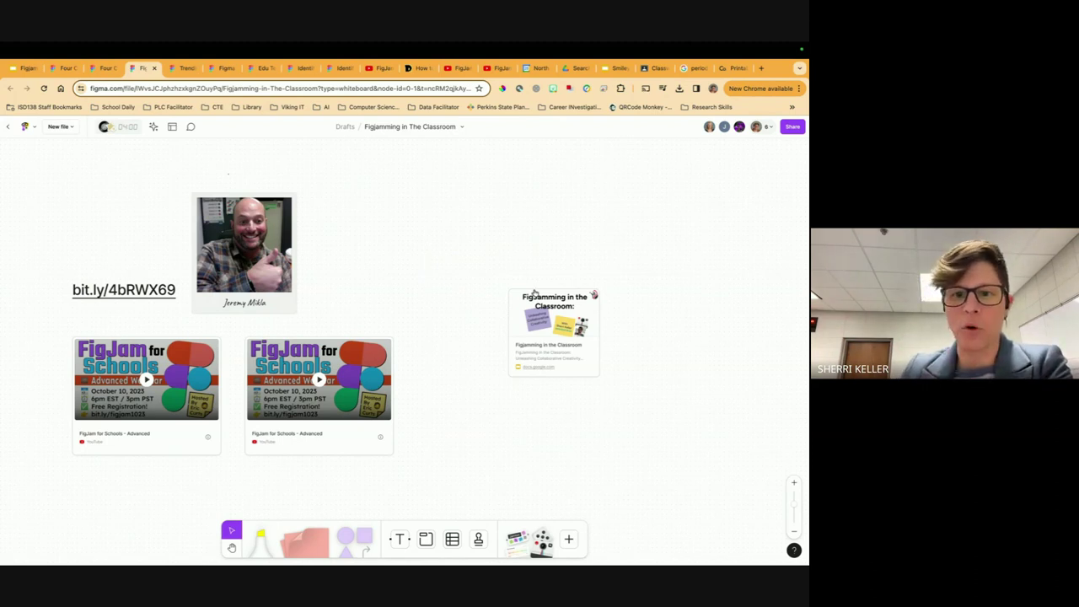
Drag the FigJamming in the Classroom link card up beside the photo and clear the selection.
{"action": "left_click_drag", "start_coordinate": [536, 293], "coordinate": [344, 225]}
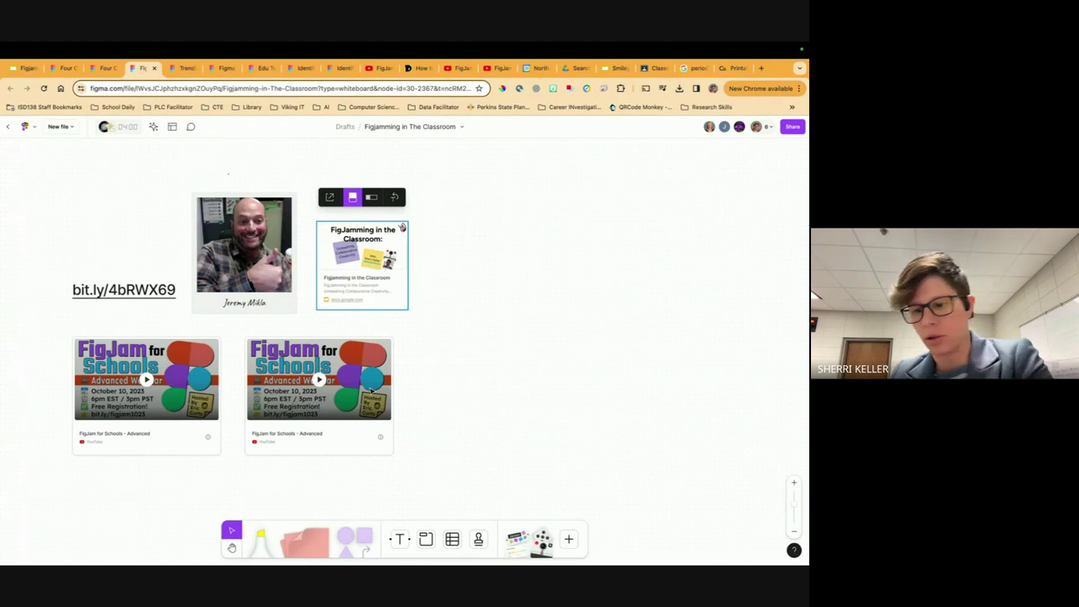
{"action": "left_click", "coordinate": [371, 385]}
{"action": "left_click", "coordinate": [449, 368]}
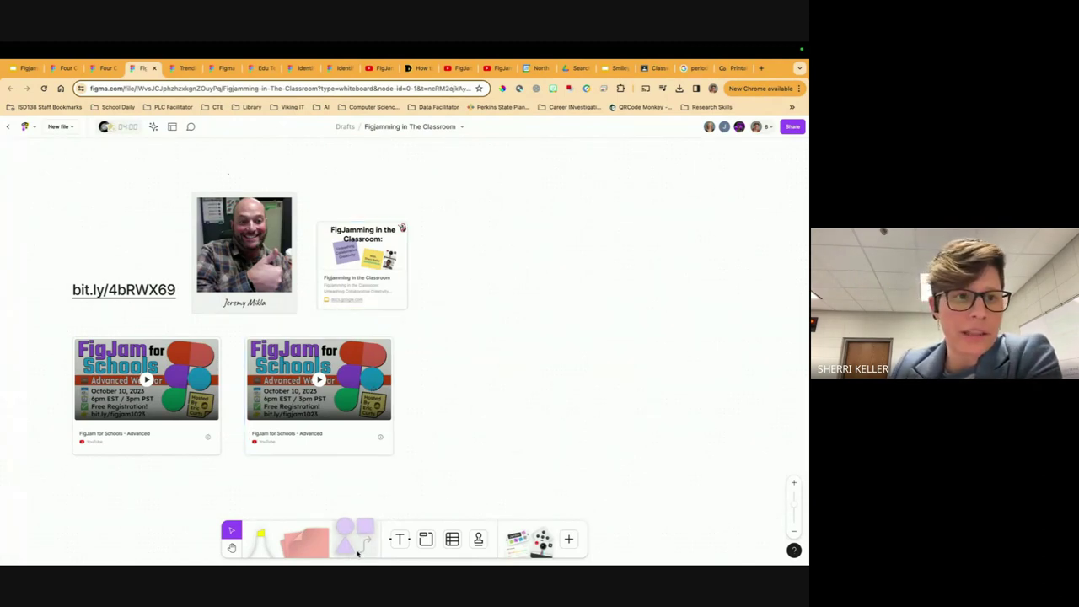
Insert the Milestone Charts template from the template library, then delete it from the board.
{"action": "key", "text": "shift+i"}
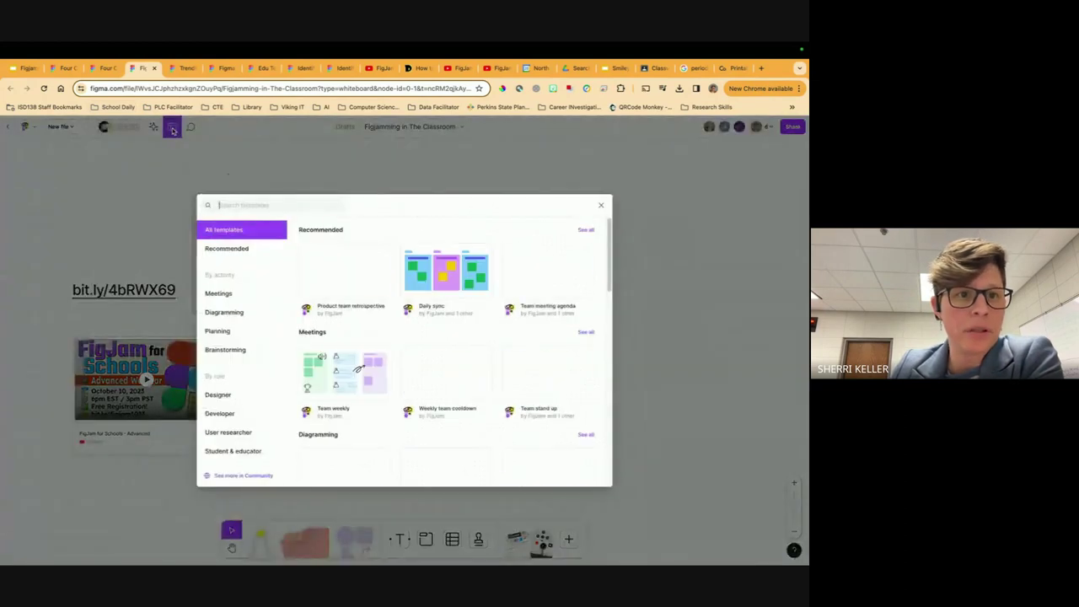
{"action": "type", "text": "mib"}
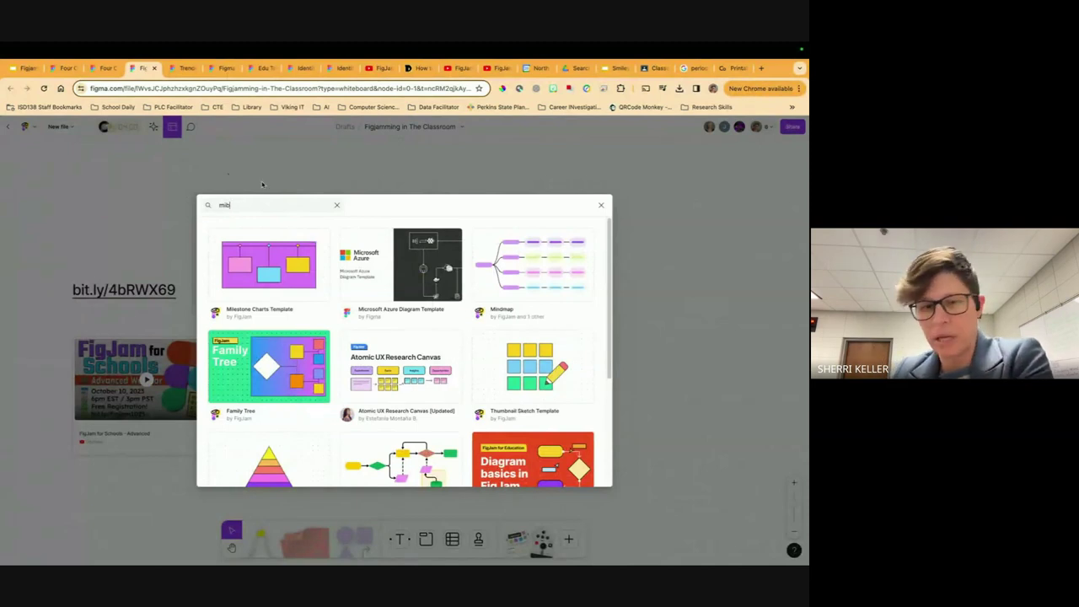
{"action": "mouse_move", "coordinate": [258, 258]}
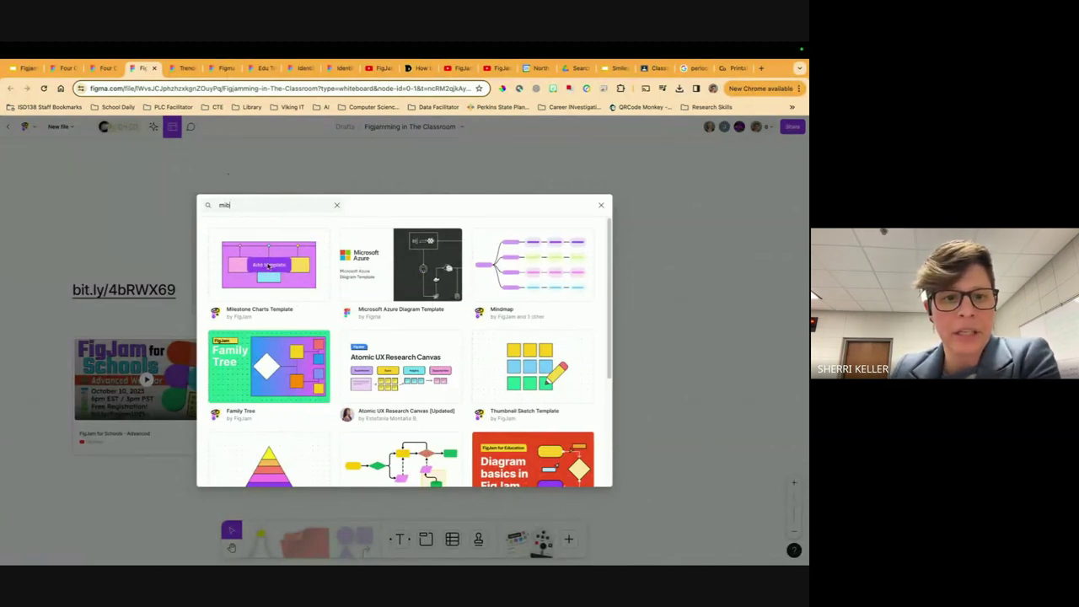
{"action": "left_click", "coordinate": [268, 266]}
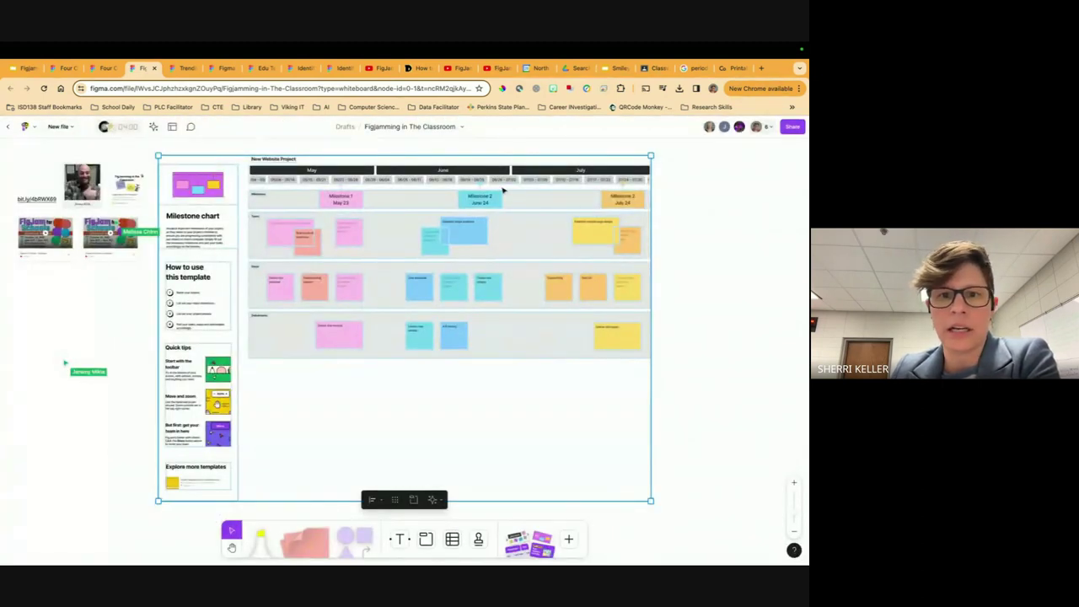
{"action": "key", "text": "Delete"}
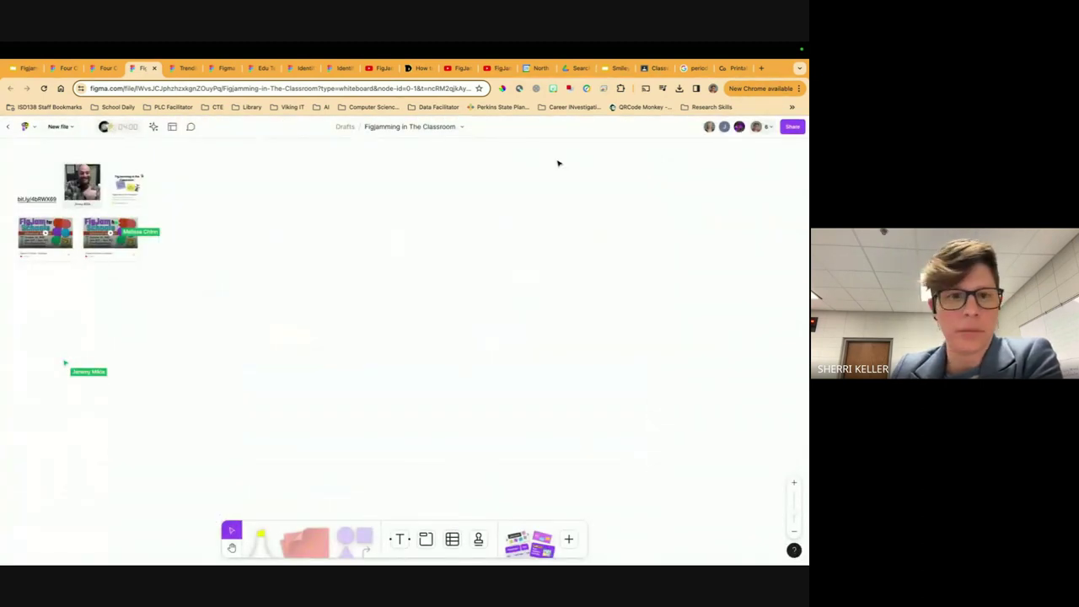
Search the templates for 'mind map' and insert the Argument Map template.
{"action": "left_click", "coordinate": [172, 127]}
{"action": "type", "text": "mind map"}
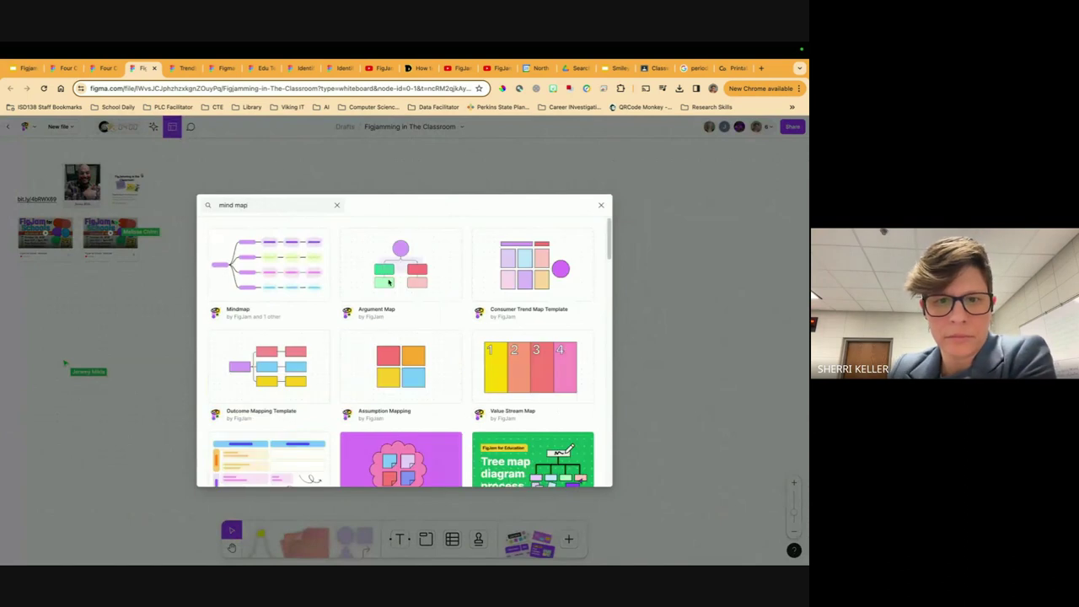
{"action": "left_click", "coordinate": [402, 268]}
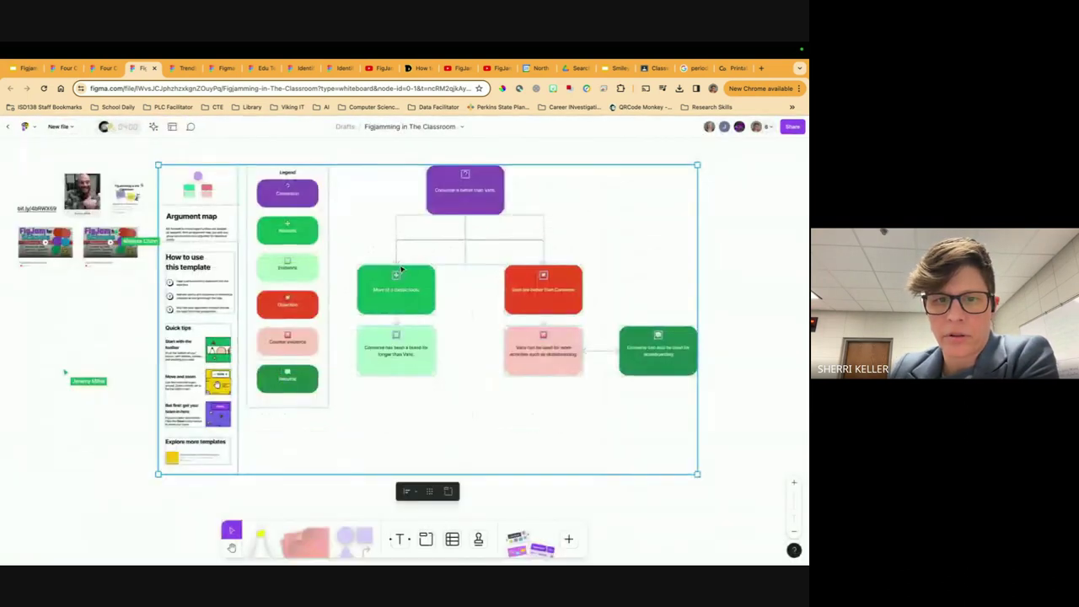
Delete the Argument Map's instructions column, keeping the legend and diagram.
{"action": "left_click", "coordinate": [706, 255]}
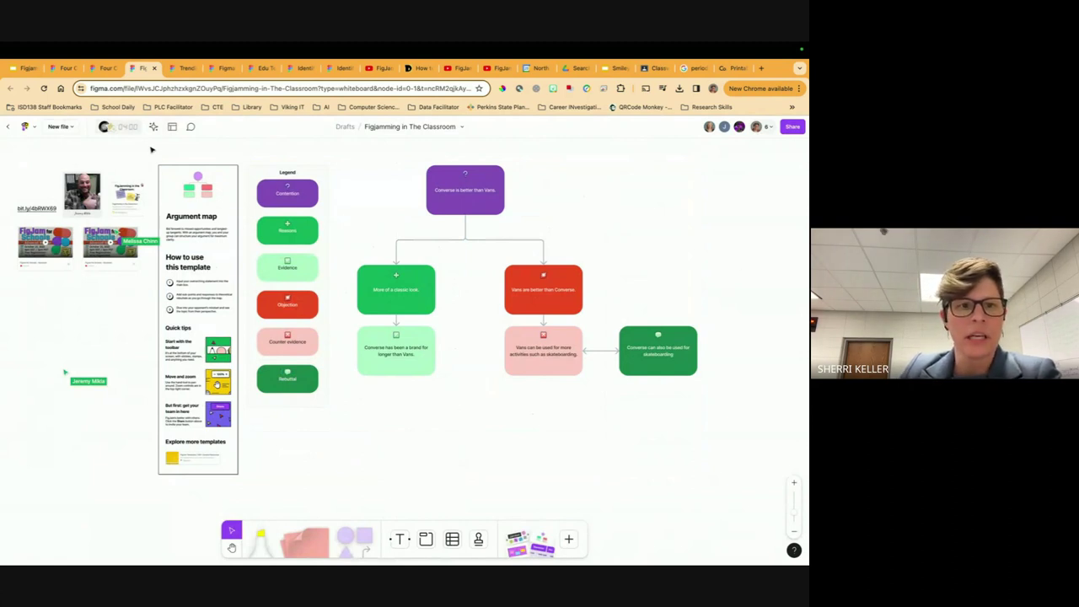
{"action": "left_click_drag", "start_coordinate": [150, 152], "coordinate": [225, 476]}
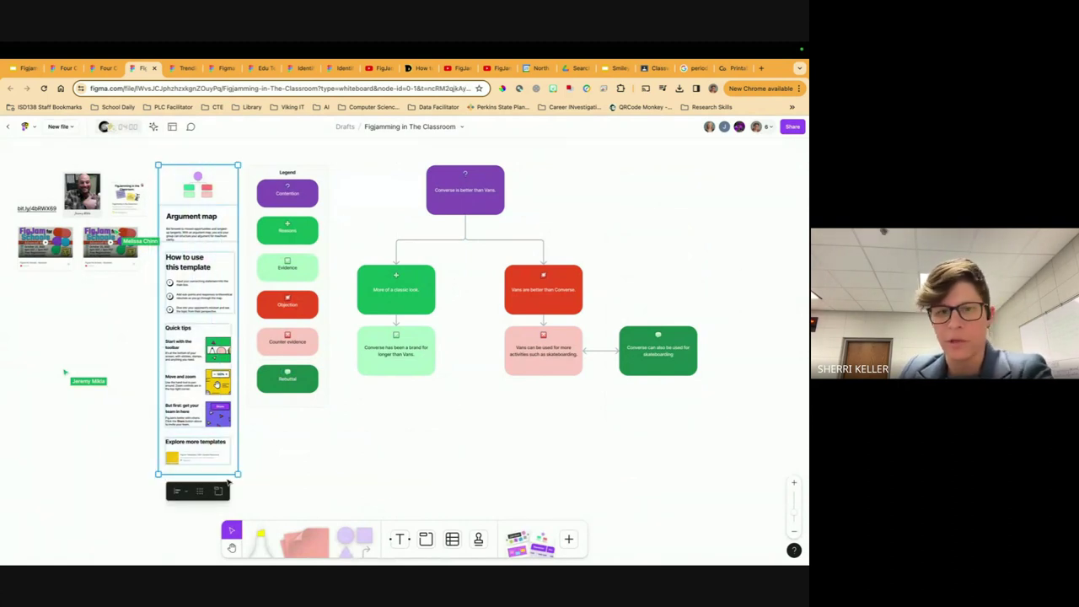
{"action": "key", "text": "Delete"}
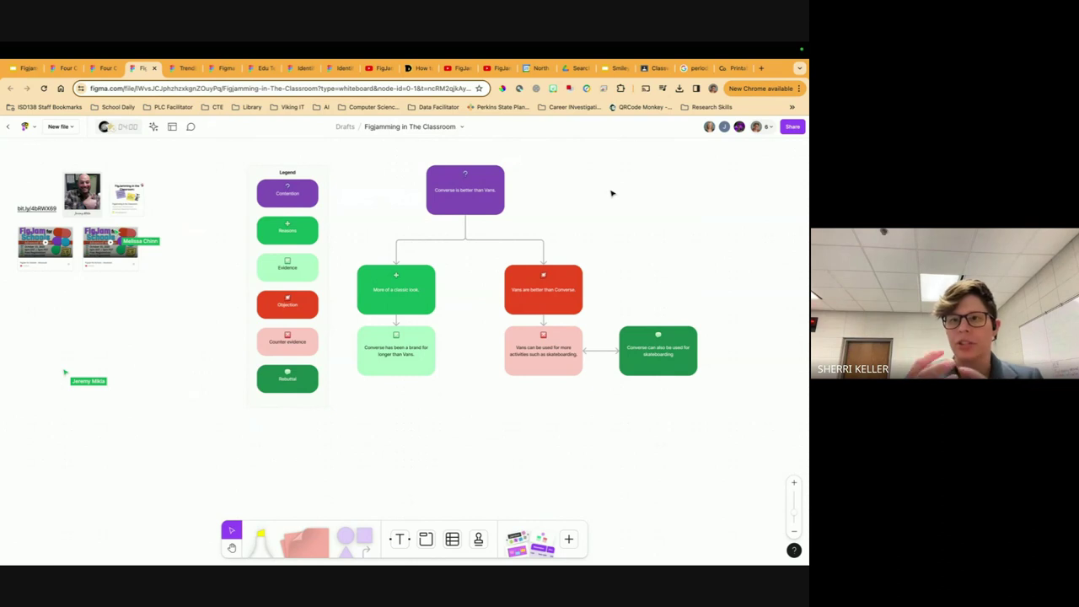
{"action": "left_click", "coordinate": [459, 126]}
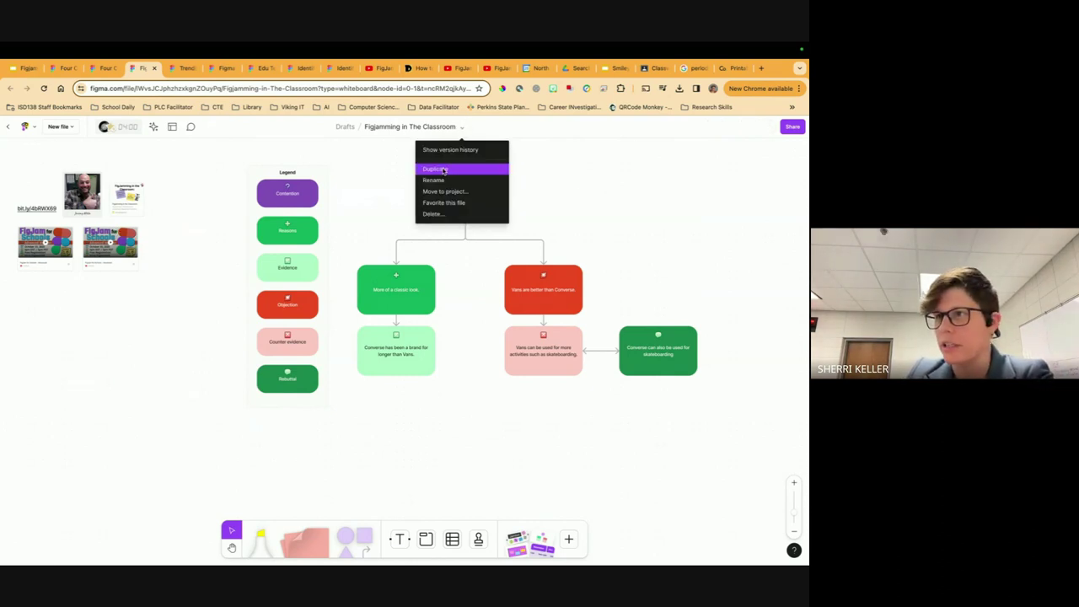
{"action": "left_click", "coordinate": [226, 161]}
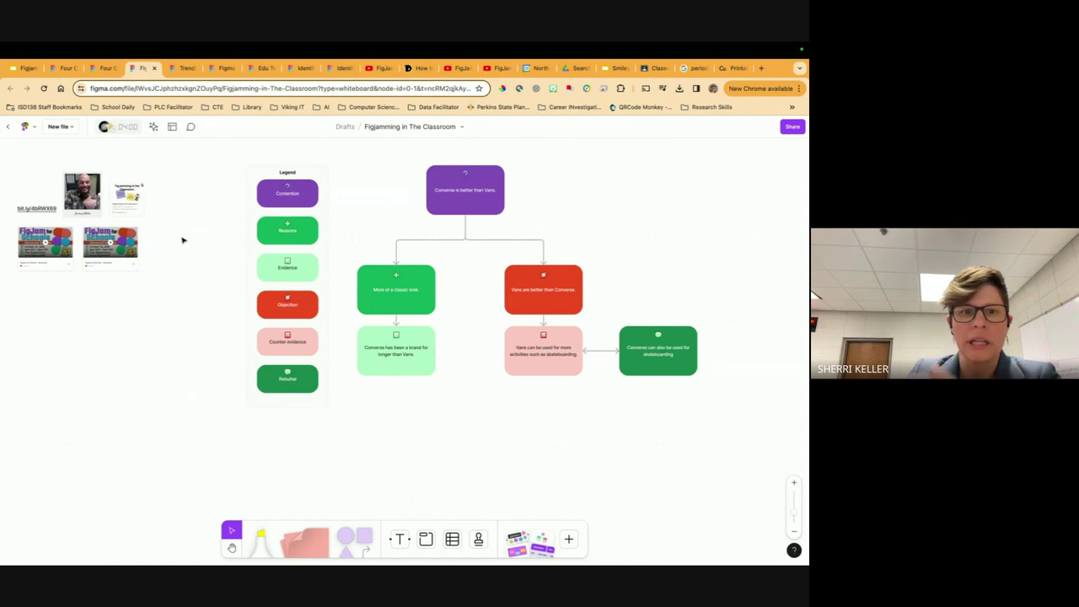
{"action": "left_click_drag", "start_coordinate": [201, 154], "coordinate": [727, 419]}
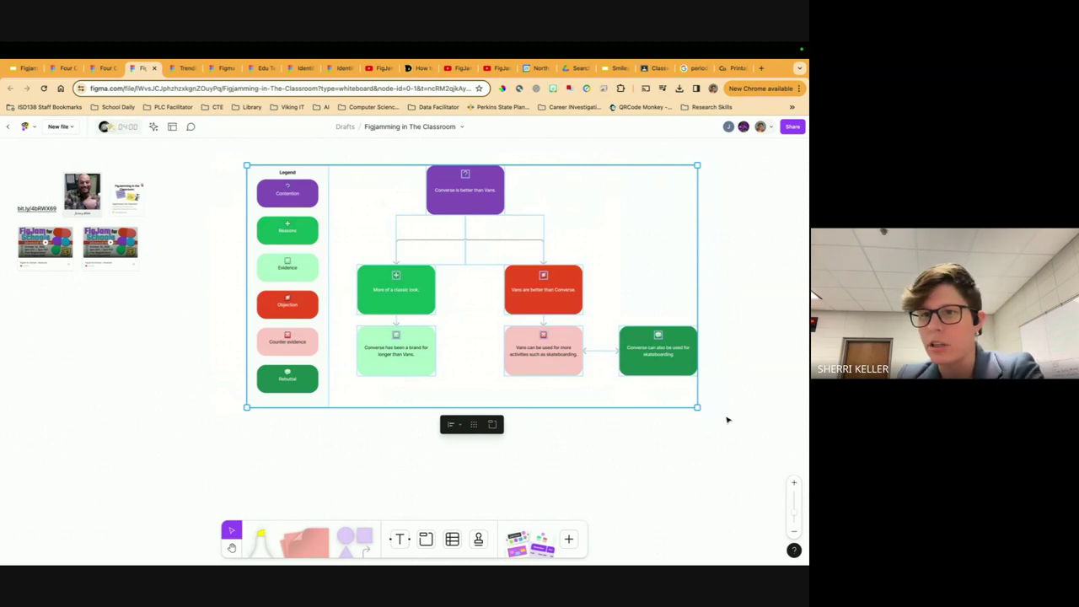
Delete the argument map and legend, open the downloaded hockey article PDF, then return to FigJam.
{"action": "key", "text": "Delete"}
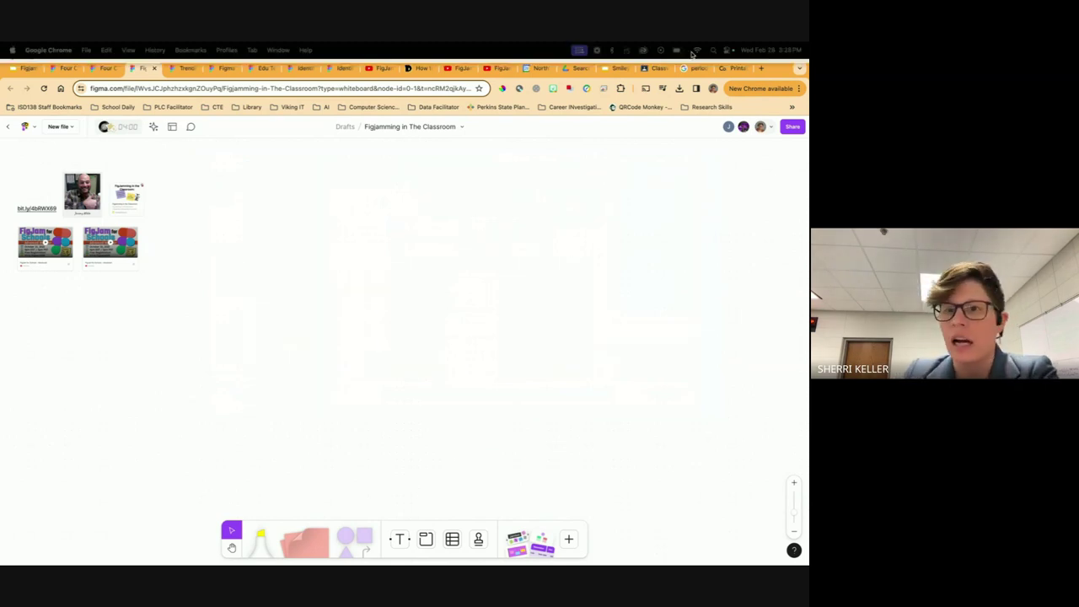
{"action": "left_click", "coordinate": [682, 89]}
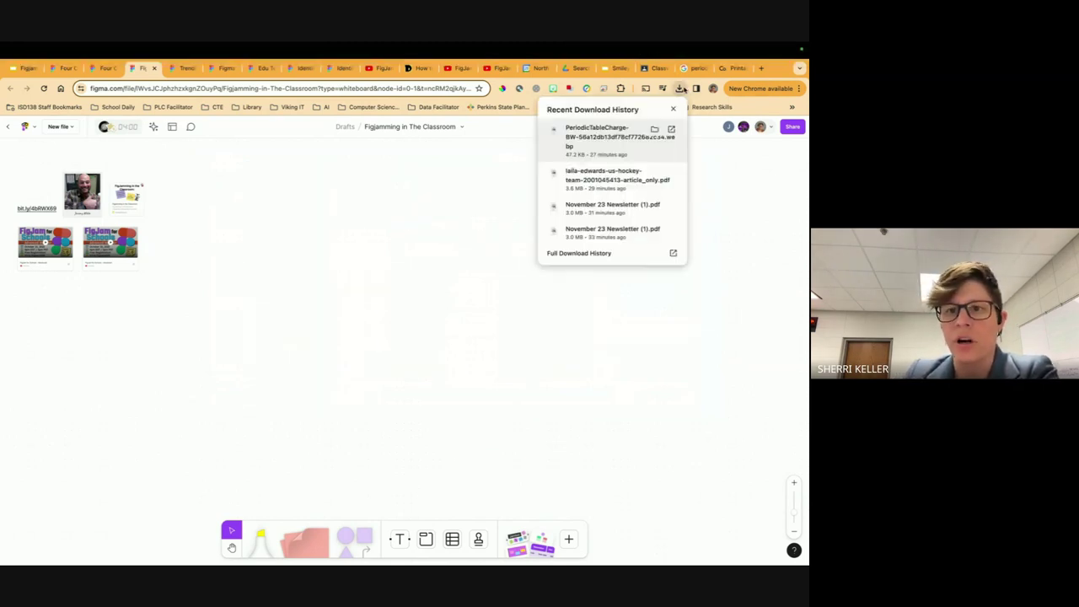
{"action": "left_click", "coordinate": [609, 180]}
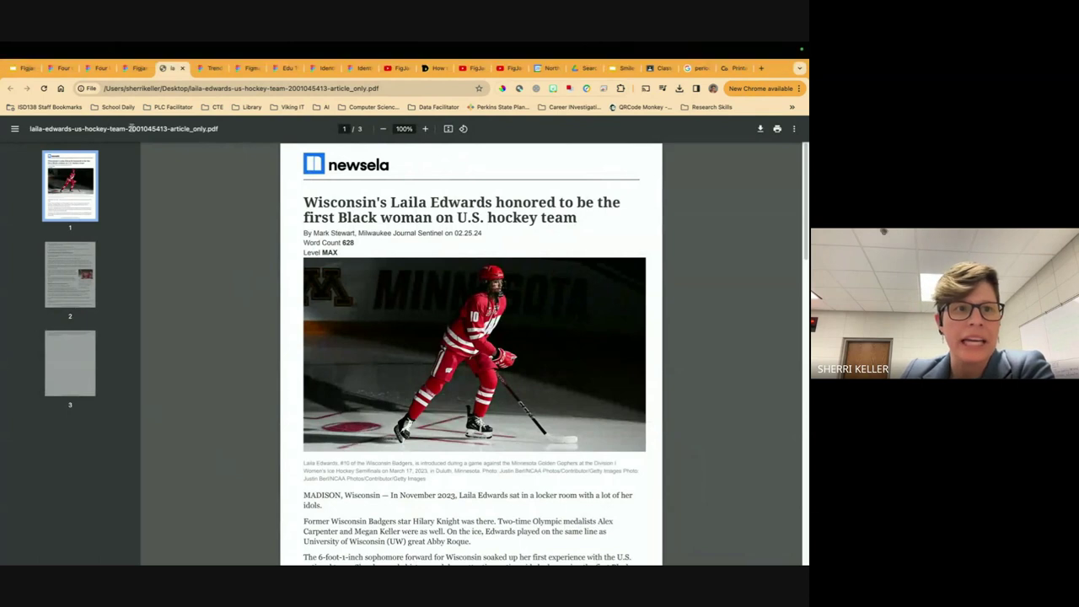
{"action": "left_click", "coordinate": [132, 69]}
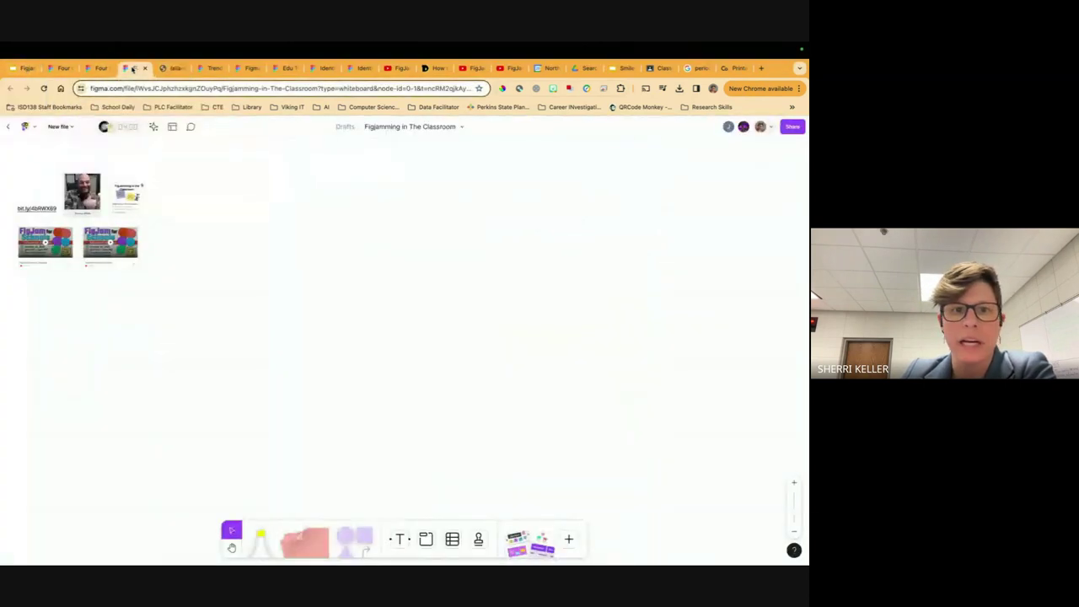
{"action": "left_click", "coordinate": [679, 88]}
{"action": "left_click_drag", "start_coordinate": [609, 175], "coordinate": [234, 320]}
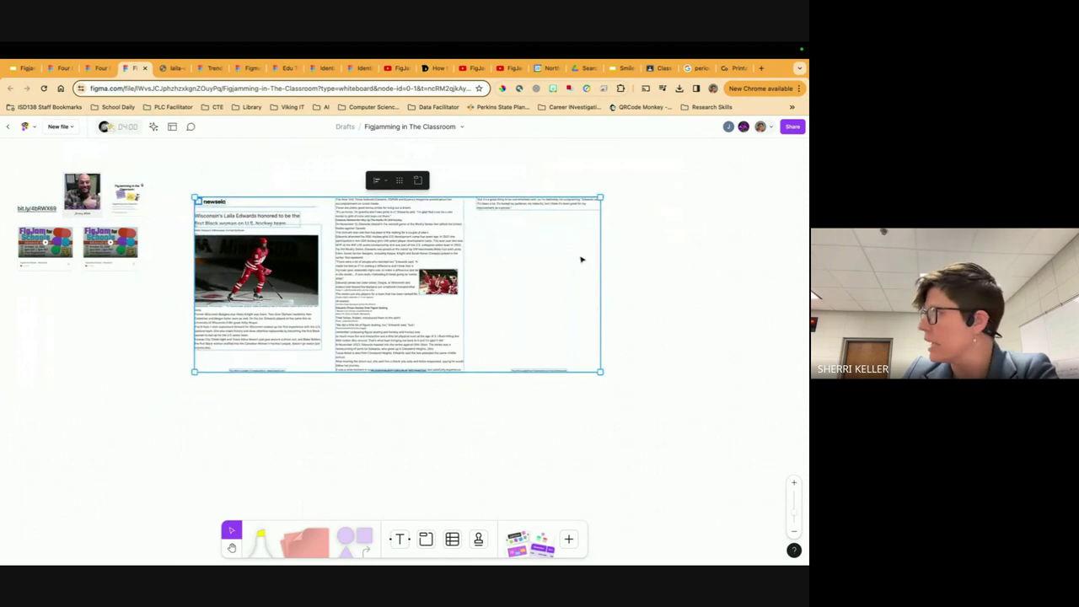
{"action": "left_click", "coordinate": [259, 543]}
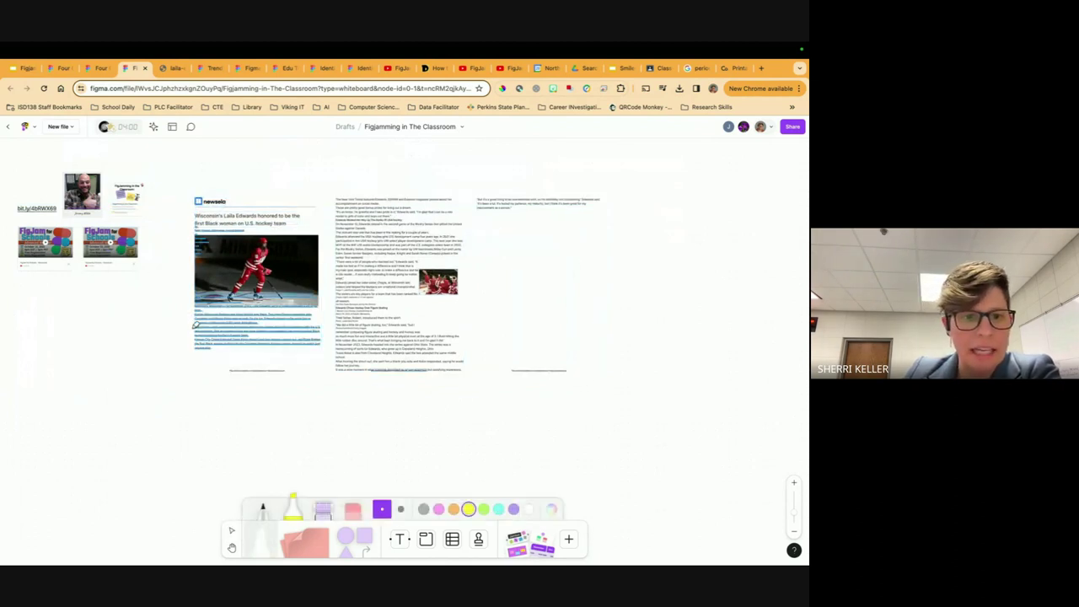
{"action": "left_click_drag", "start_coordinate": [195, 313], "coordinate": [299, 310]}
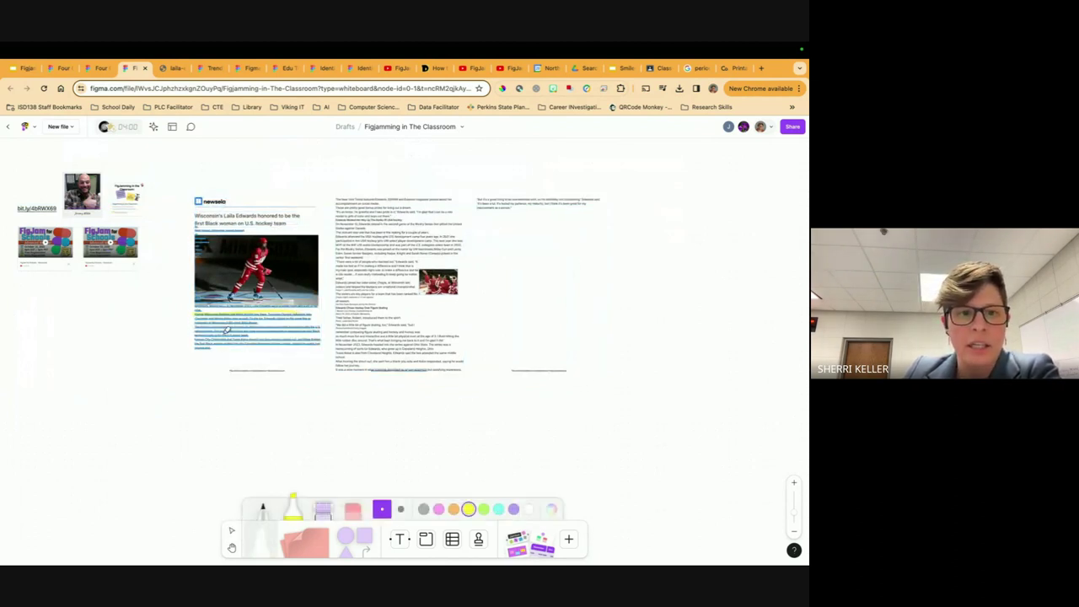
{"action": "left_click_drag", "start_coordinate": [199, 333], "coordinate": [274, 327]}
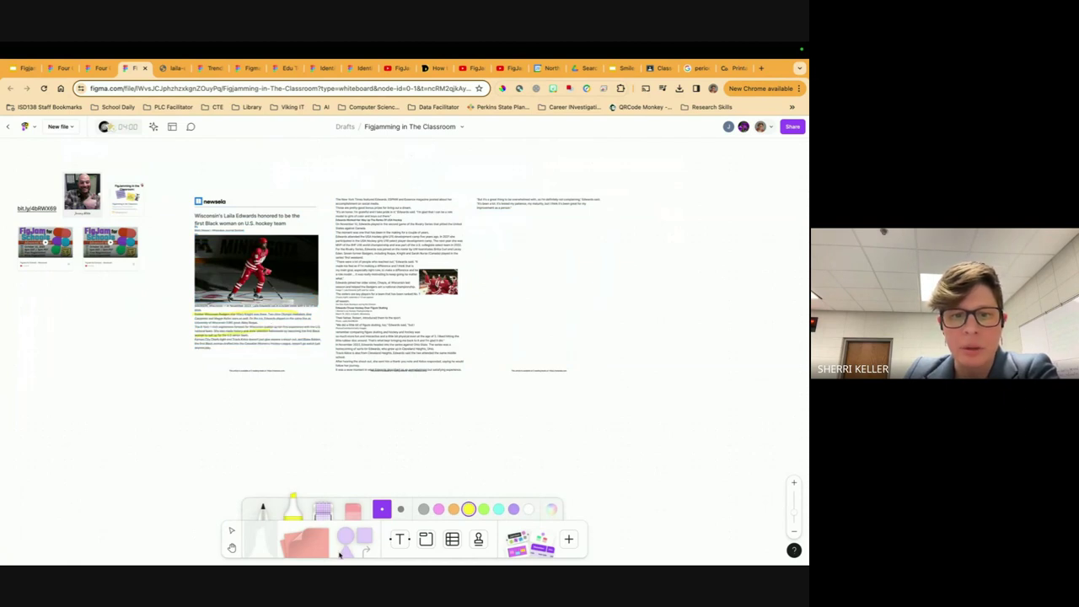
{"action": "mouse_move", "coordinate": [339, 552]}
{"action": "left_mouse_down"}
{"action": "mouse_move", "coordinate": [358, 447]}
{"action": "mouse_move", "coordinate": [412, 361]}
{"action": "mouse_move", "coordinate": [494, 319]}
{"action": "mouse_move", "coordinate": [503, 367]}
{"action": "left_mouse_up"}
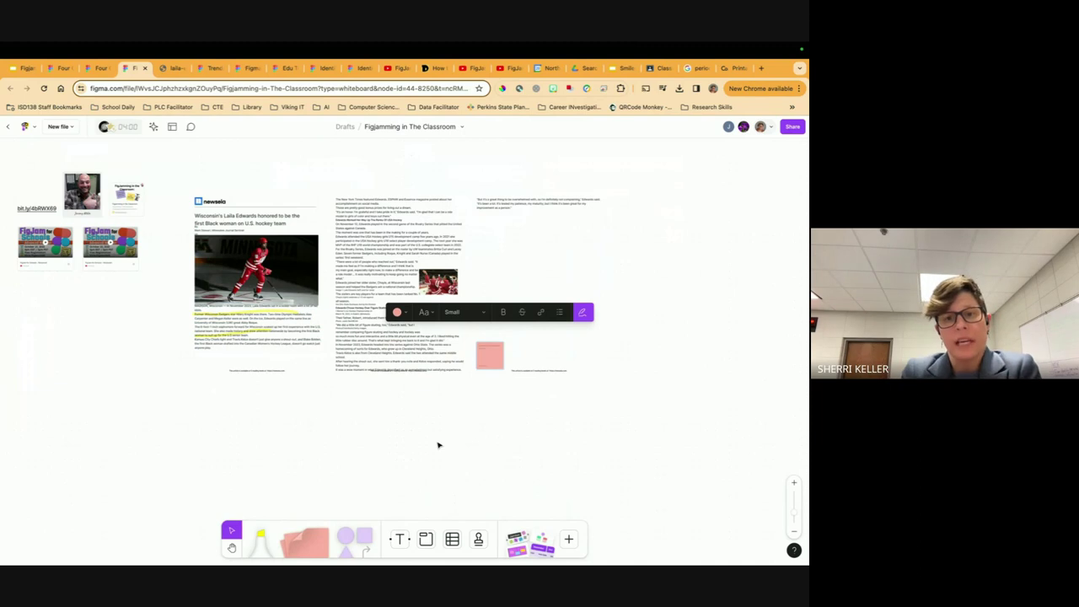
{"action": "left_click", "coordinate": [180, 176]}
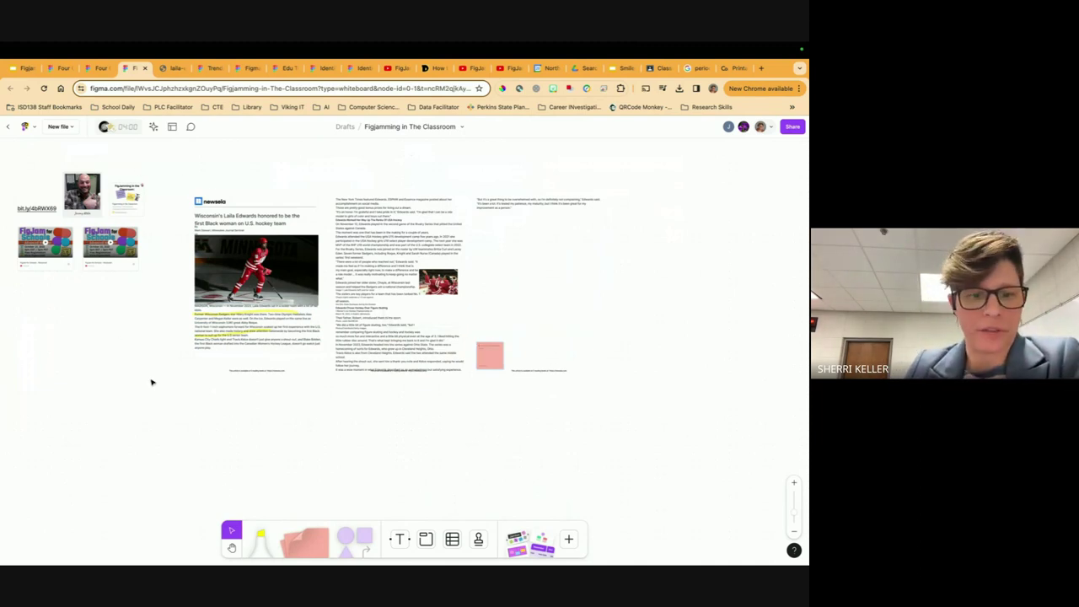
{"action": "left_click", "coordinate": [231, 548]}
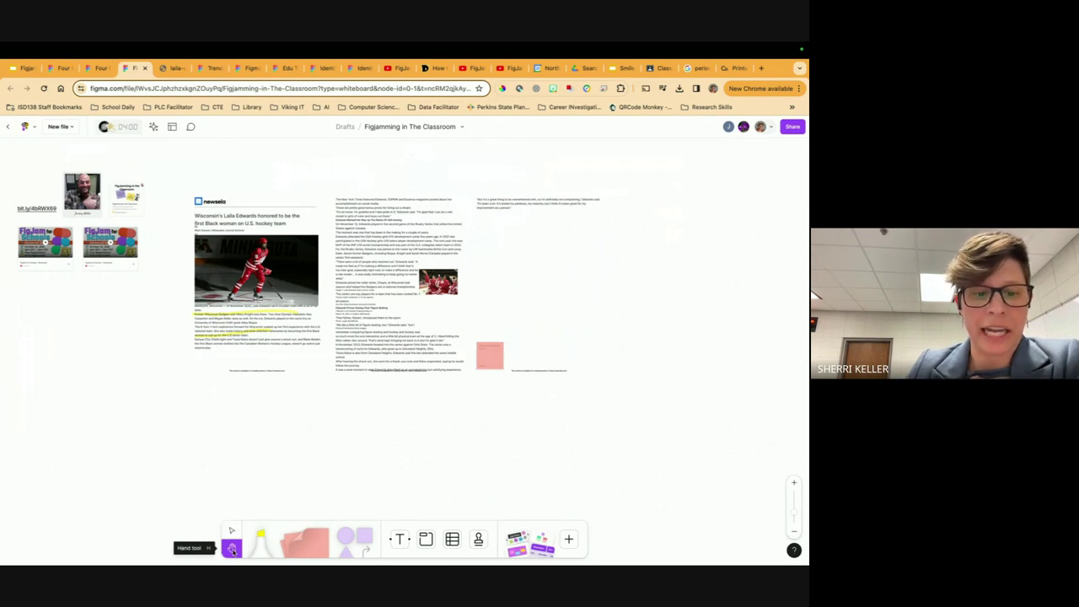
{"action": "left_click", "coordinate": [232, 529]}
{"action": "left_click_drag", "start_coordinate": [185, 177], "coordinate": [633, 412]}
{"action": "key", "text": "Delete"}
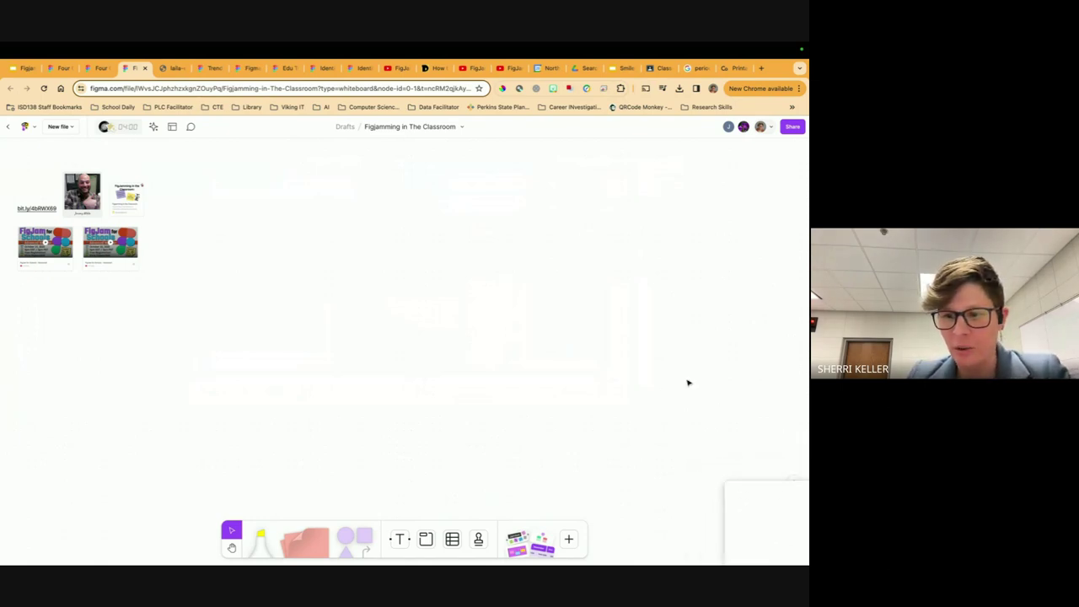
{"action": "left_click", "coordinate": [793, 510]}
{"action": "left_click_drag", "start_coordinate": [792, 509], "coordinate": [792, 495]}
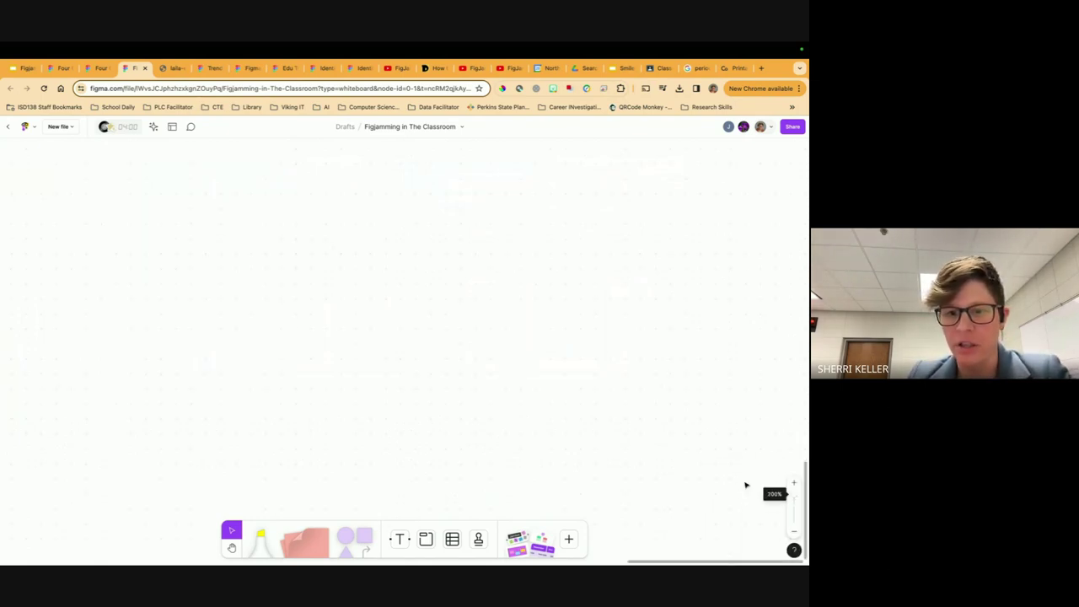
{"action": "left_click", "coordinate": [231, 548]}
{"action": "left_click_drag", "start_coordinate": [130, 262], "coordinate": [503, 337]}
{"action": "left_click_drag", "start_coordinate": [93, 209], "coordinate": [447, 366]}
{"action": "left_click_drag", "start_coordinate": [193, 222], "coordinate": [440, 335]}
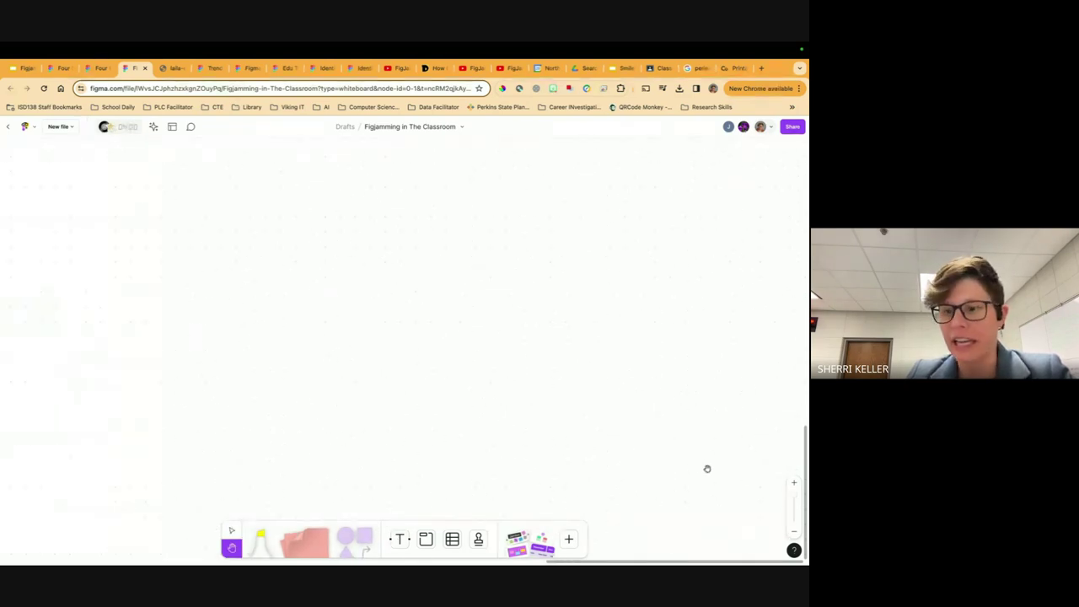
{"action": "left_click_drag", "start_coordinate": [794, 494], "coordinate": [798, 511]}
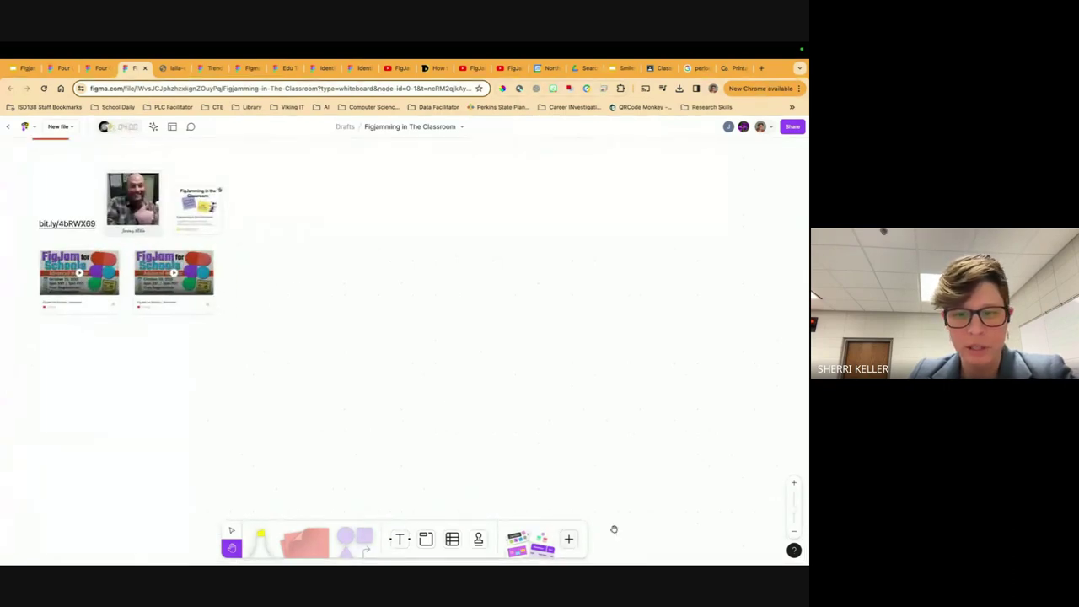
{"action": "left_click", "coordinate": [793, 510]}
{"action": "left_click_drag", "start_coordinate": [244, 253], "coordinate": [403, 370]}
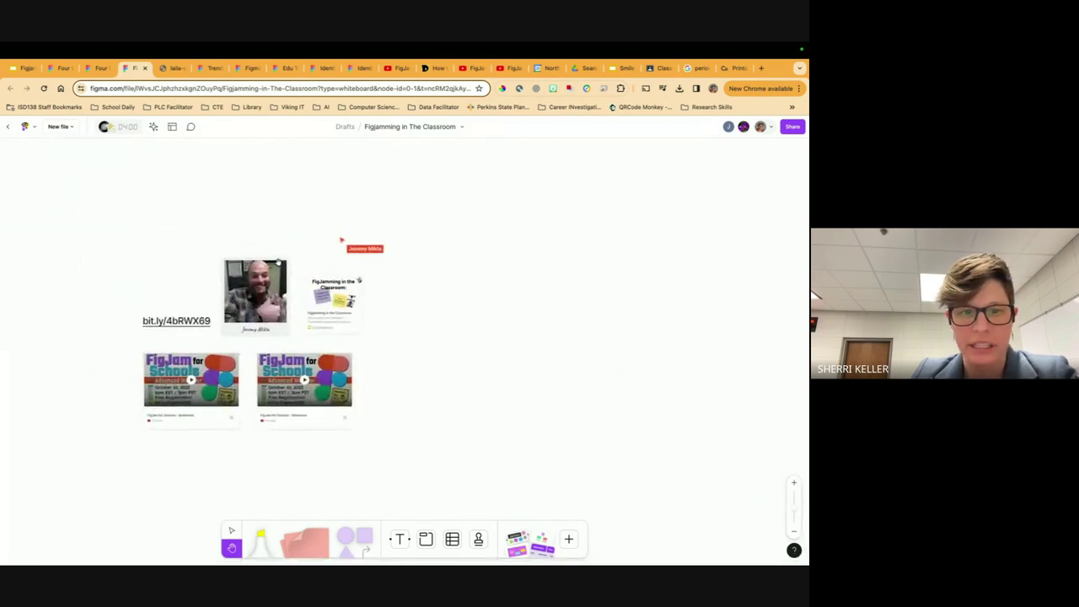
{"action": "left_click_drag", "start_coordinate": [549, 386], "coordinate": [454, 329]}
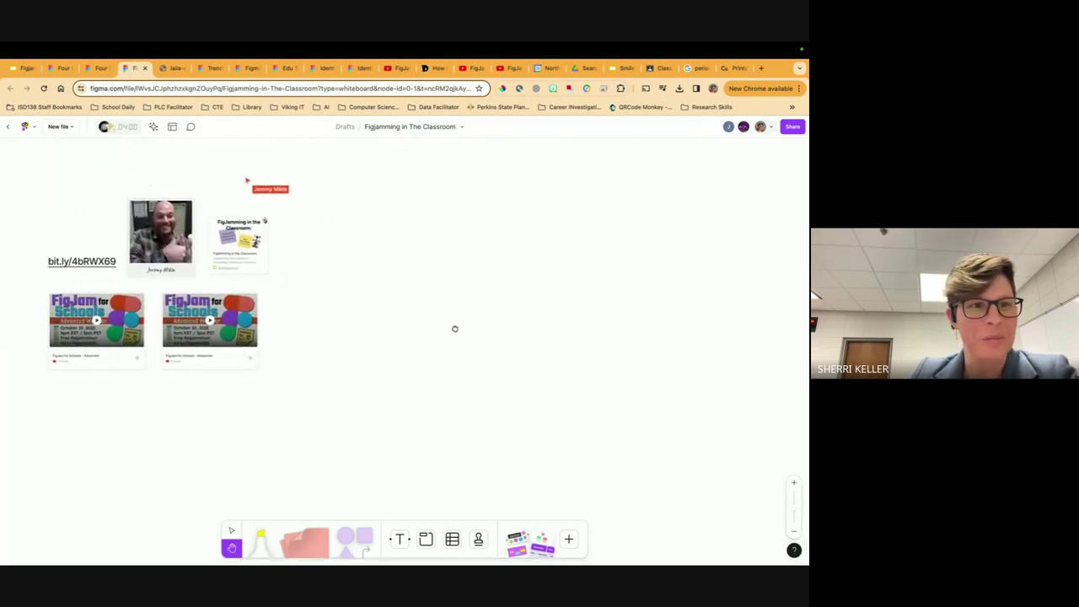
From the Drafts file list, open the 'Identifying and Evaluating Bias (White 2)' board.
{"action": "left_click", "coordinate": [8, 126]}
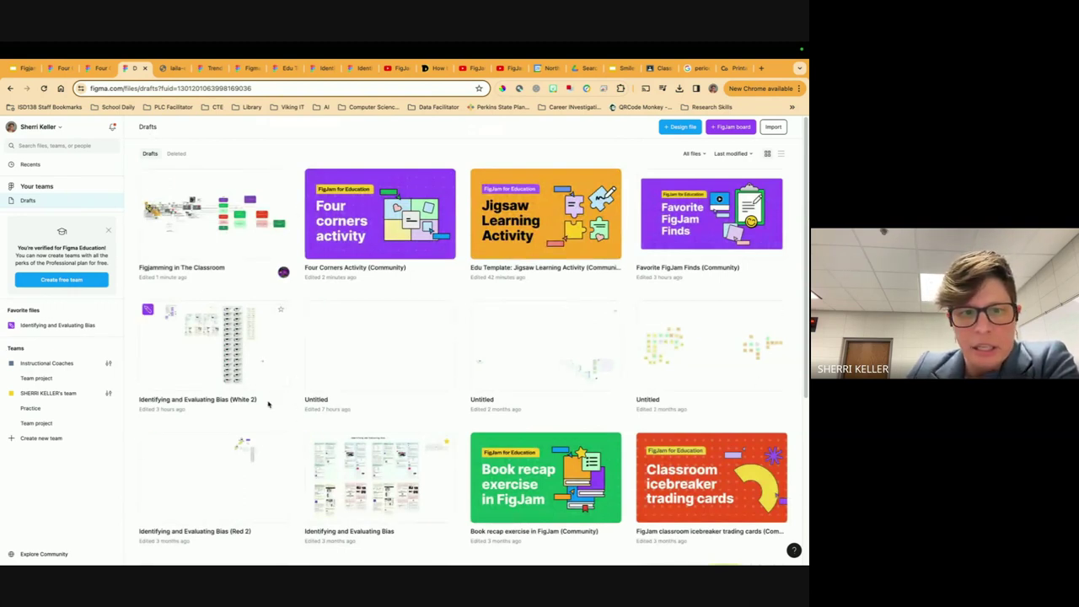
{"action": "double_click", "coordinate": [260, 371]}
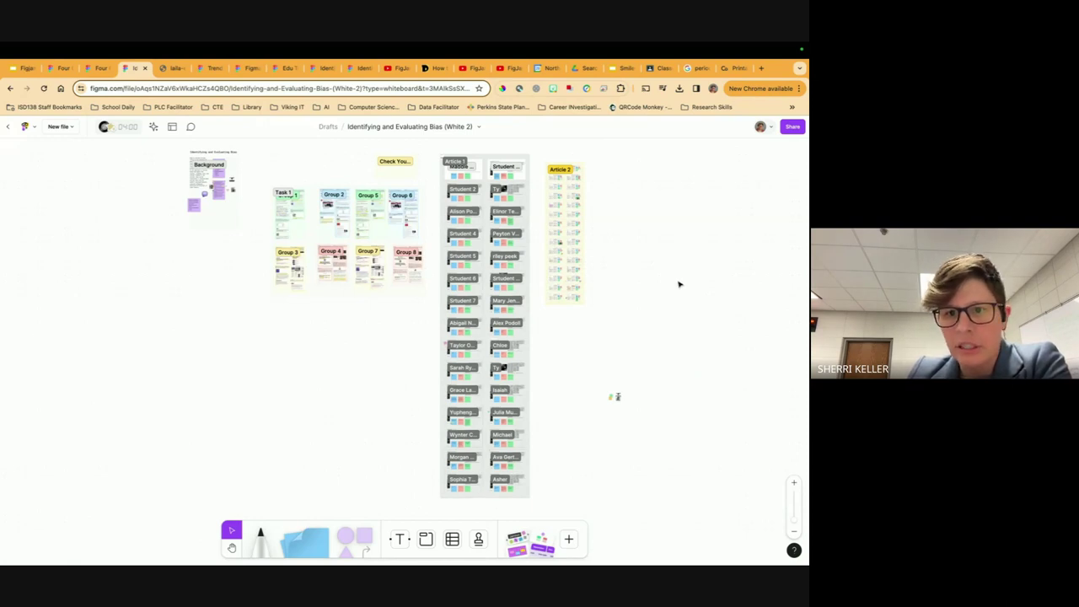
Delete the small stray item, then switch to the Hand tool and pan toward the title area.
{"action": "left_click_drag", "start_coordinate": [583, 376], "coordinate": [684, 429]}
{"action": "key", "text": "Delete"}
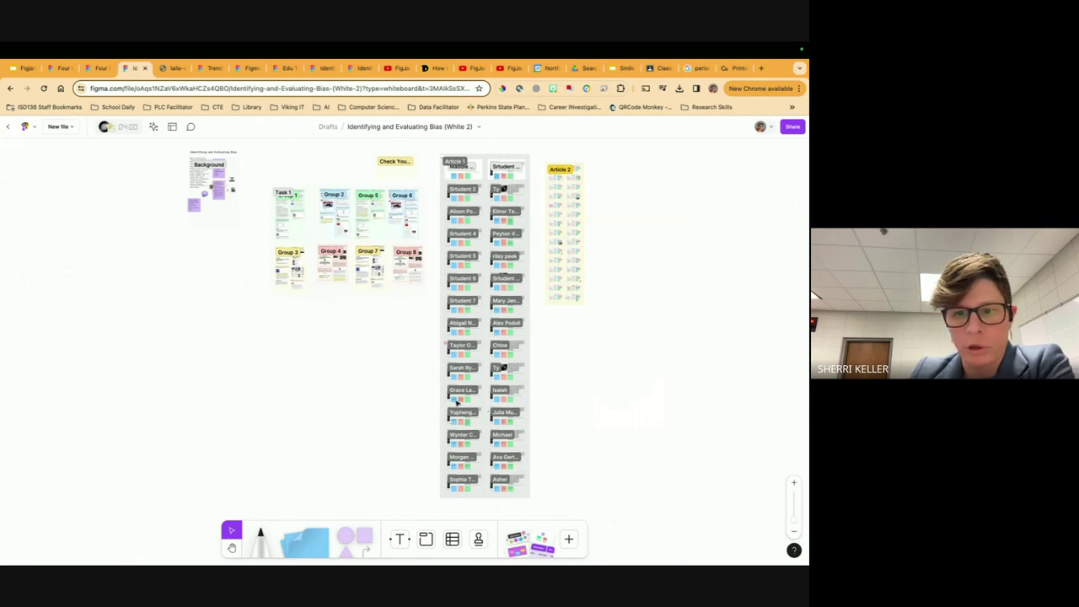
{"action": "mouse_move", "coordinate": [798, 526]}
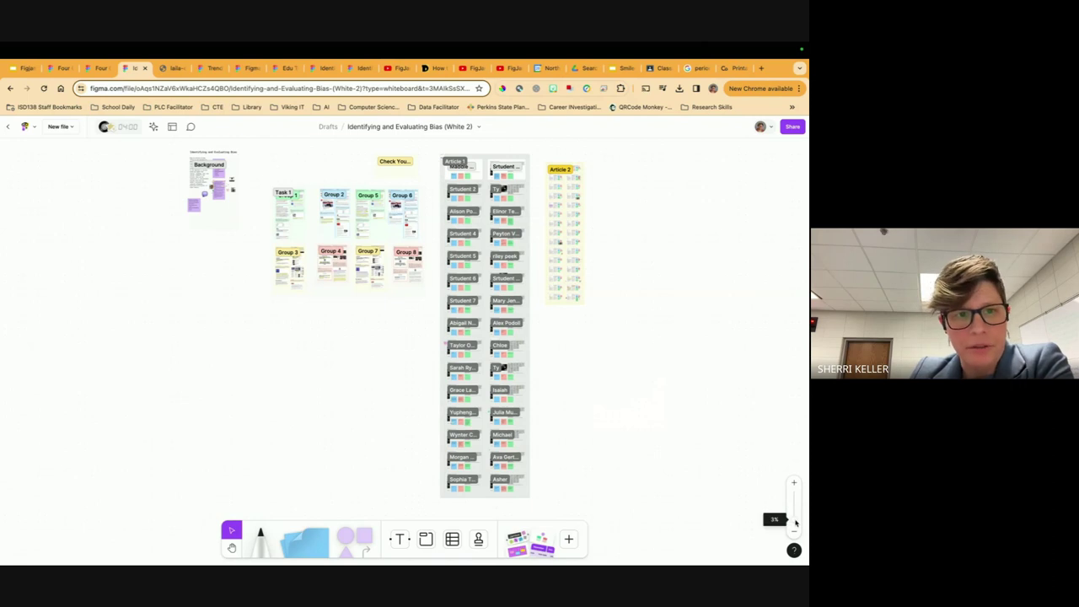
{"action": "scroll", "coordinate": [795, 523], "scroll_direction": "up", "scroll_amount": 5}
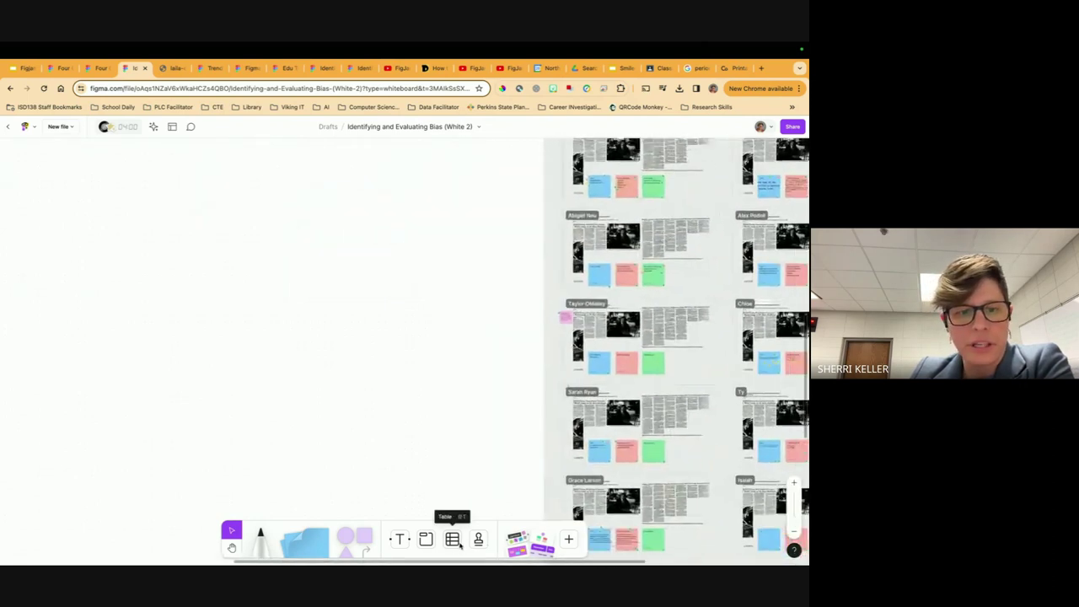
{"action": "left_click", "coordinate": [231, 548]}
{"action": "scroll", "coordinate": [281, 289], "scroll_direction": "up", "scroll_amount": 10}
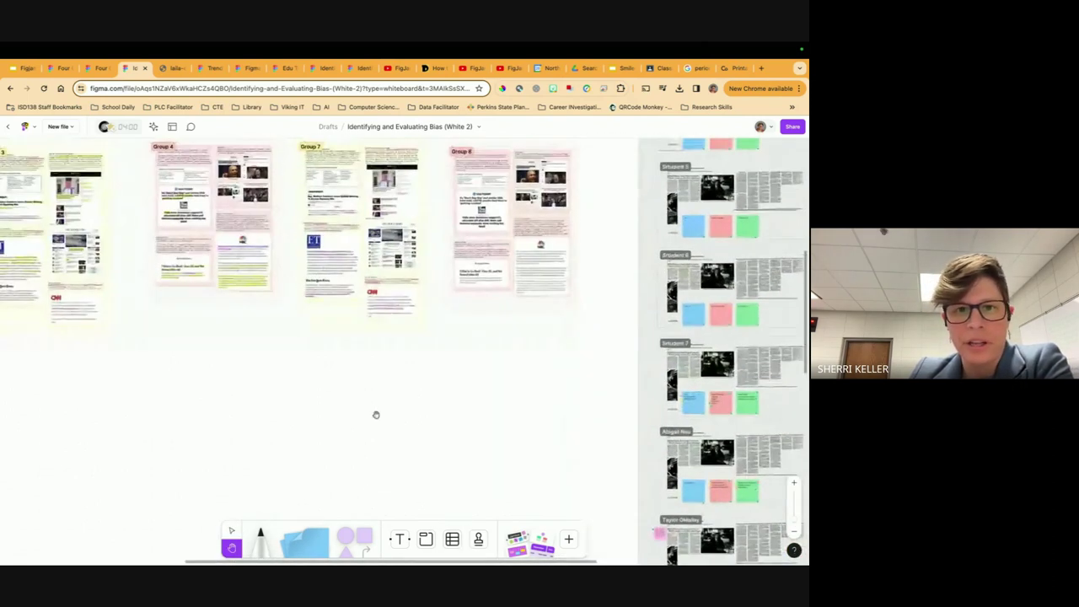
Pan to the 'Identifying and Evaluating Bias' title and zoom in on the background notes.
{"action": "scroll", "coordinate": [214, 267], "scroll_direction": "left", "scroll_amount": 3}
{"action": "left_click_drag", "start_coordinate": [323, 442], "coordinate": [357, 477]}
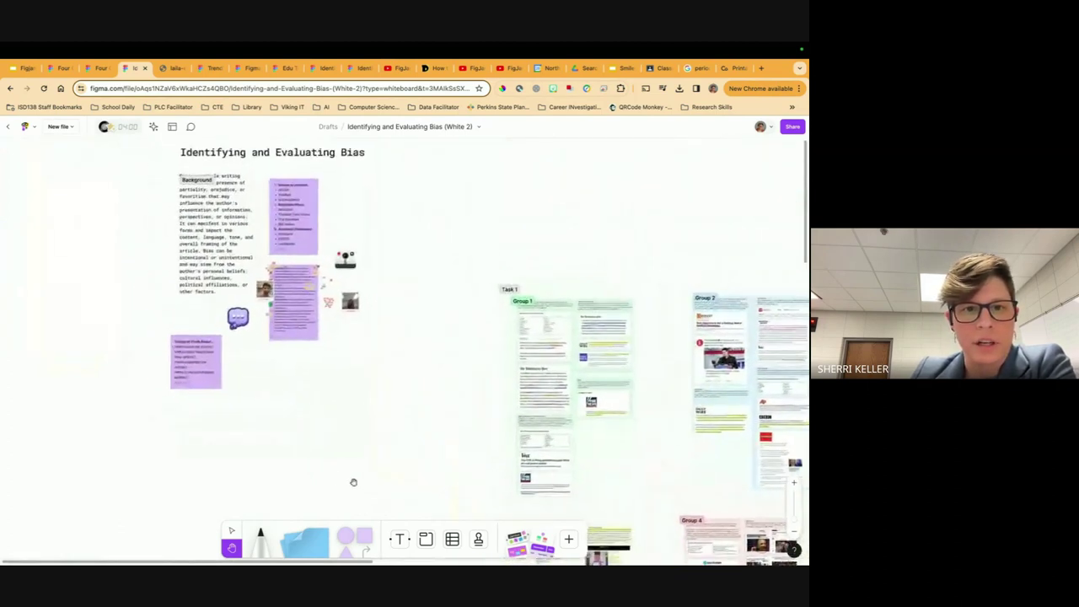
{"action": "left_click_drag", "start_coordinate": [404, 195], "coordinate": [361, 214]}
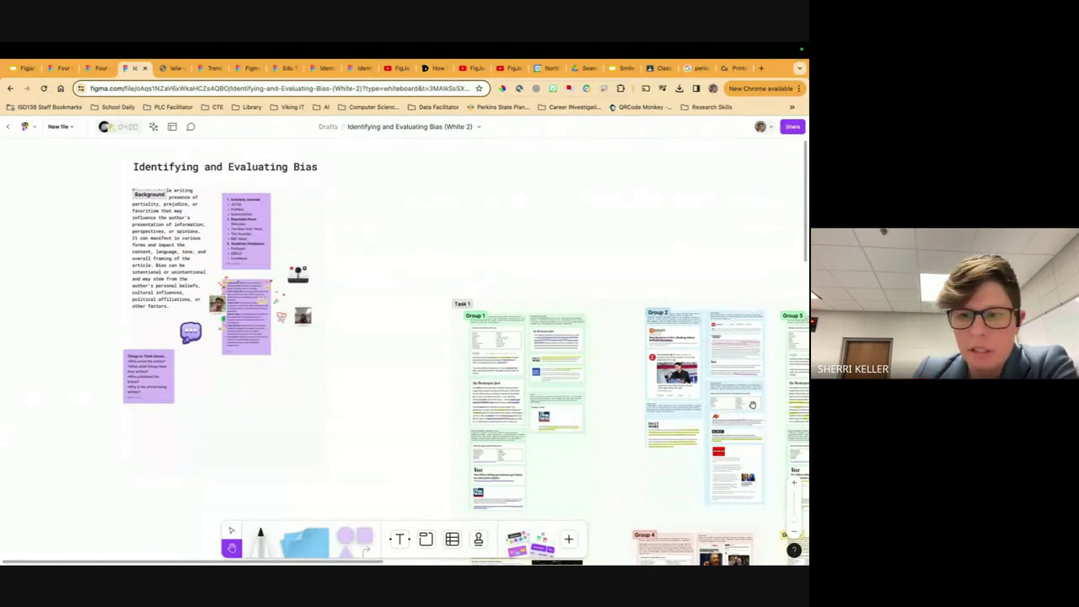
{"action": "left_click_drag", "start_coordinate": [795, 523], "coordinate": [793, 516]}
{"action": "left_click_drag", "start_coordinate": [397, 279], "coordinate": [577, 365]}
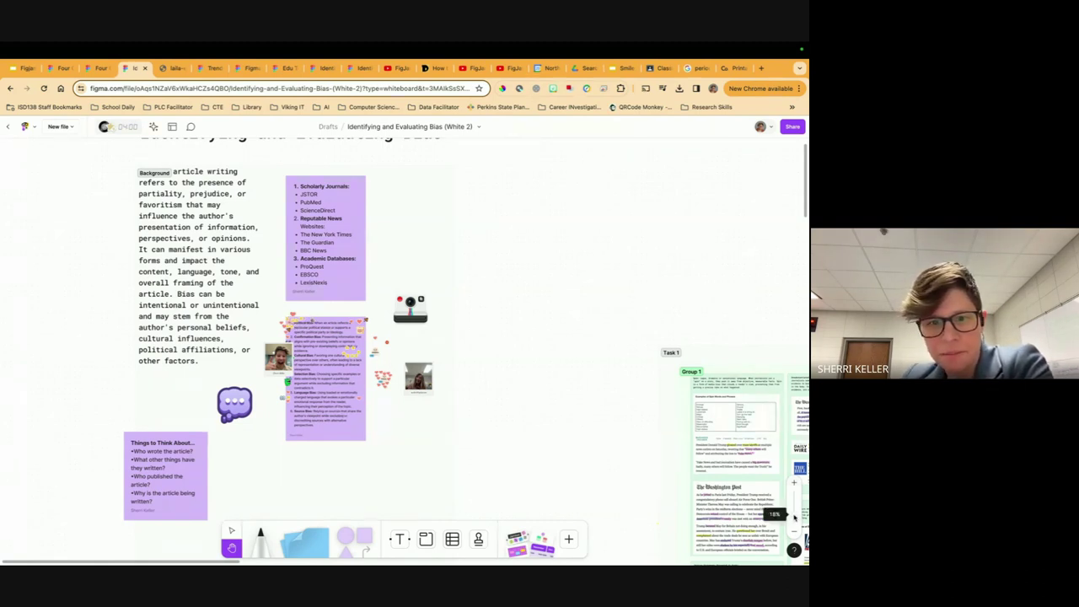
Zoom in on the bias-types card, then zoom out to view the whole board.
{"action": "left_click_drag", "start_coordinate": [795, 516], "coordinate": [793, 507]}
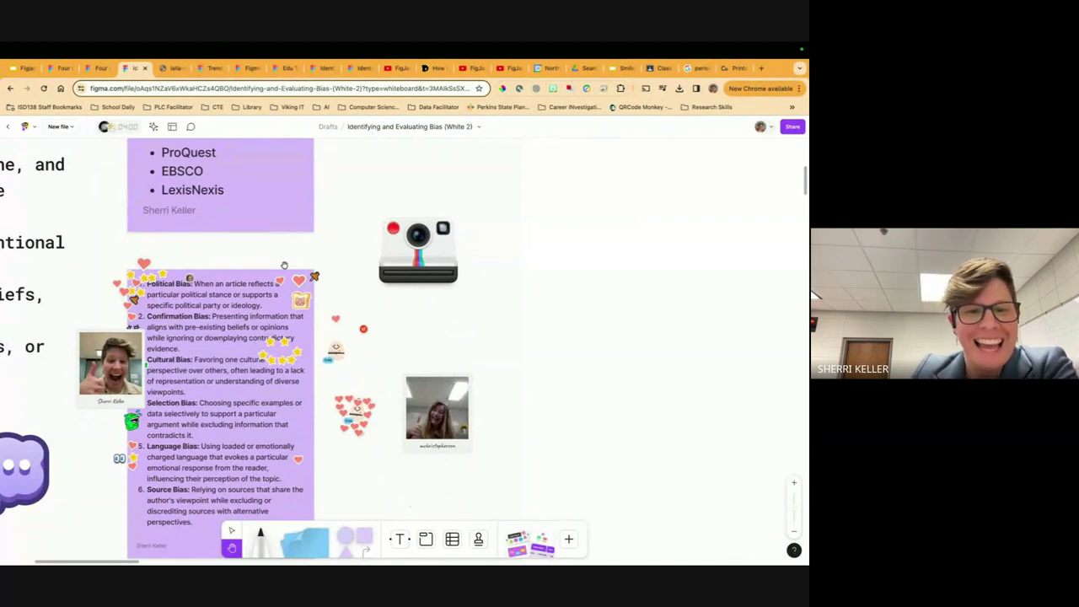
{"action": "scroll", "coordinate": [317, 337], "scroll_direction": "down", "scroll_amount": 3}
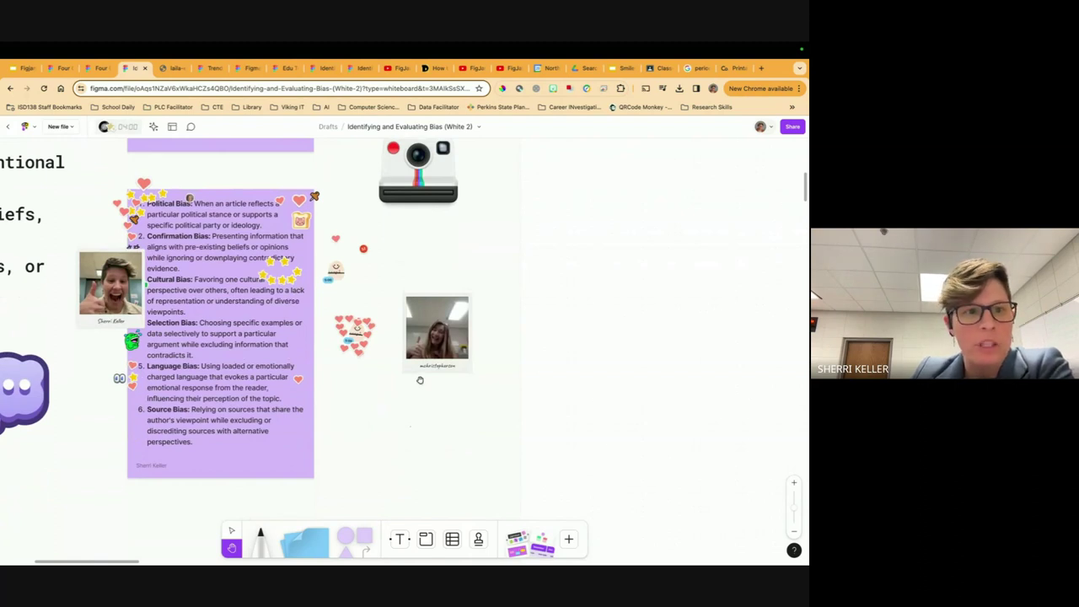
{"action": "scroll", "coordinate": [244, 369], "scroll_direction": "up", "scroll_amount": 6}
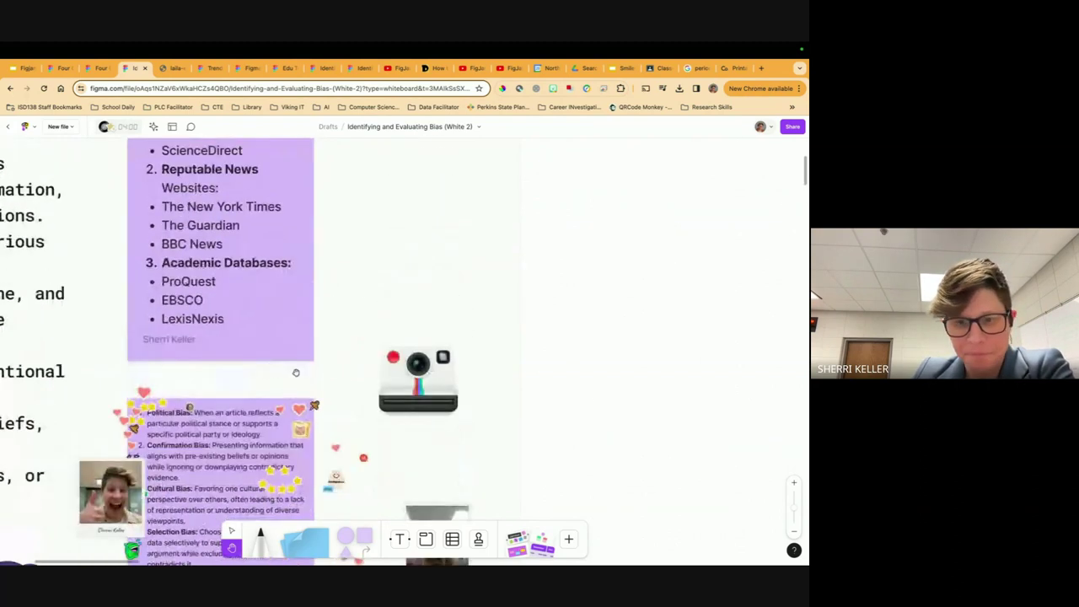
{"action": "left_click_drag", "start_coordinate": [792, 507], "coordinate": [793, 527]}
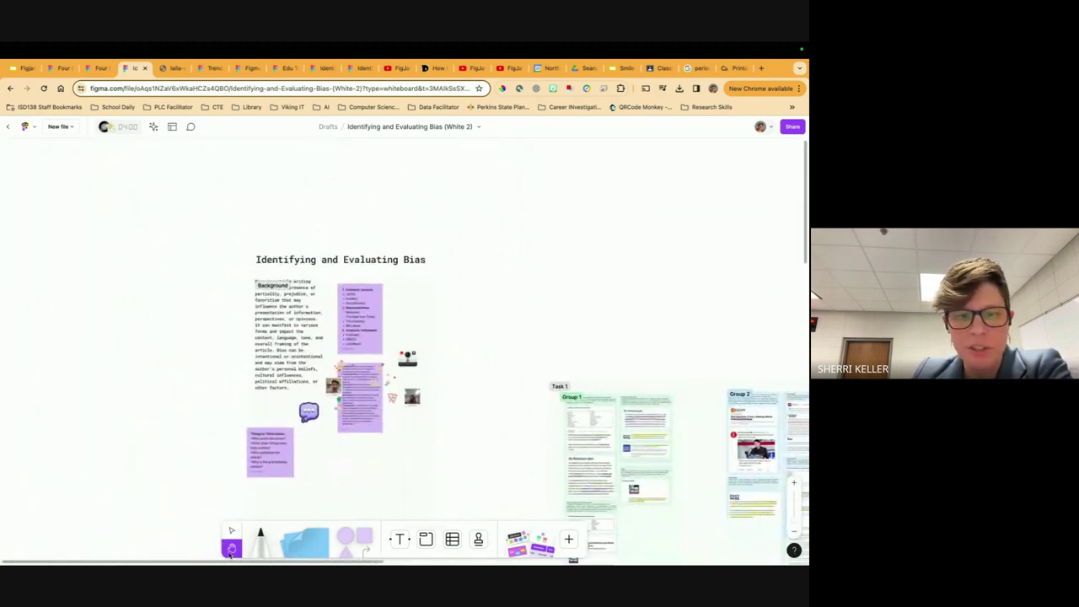
Pan to the Group 1–8 boards and select the Task 1 section with the Move tool.
{"action": "left_click_drag", "start_coordinate": [738, 262], "coordinate": [313, 47]}
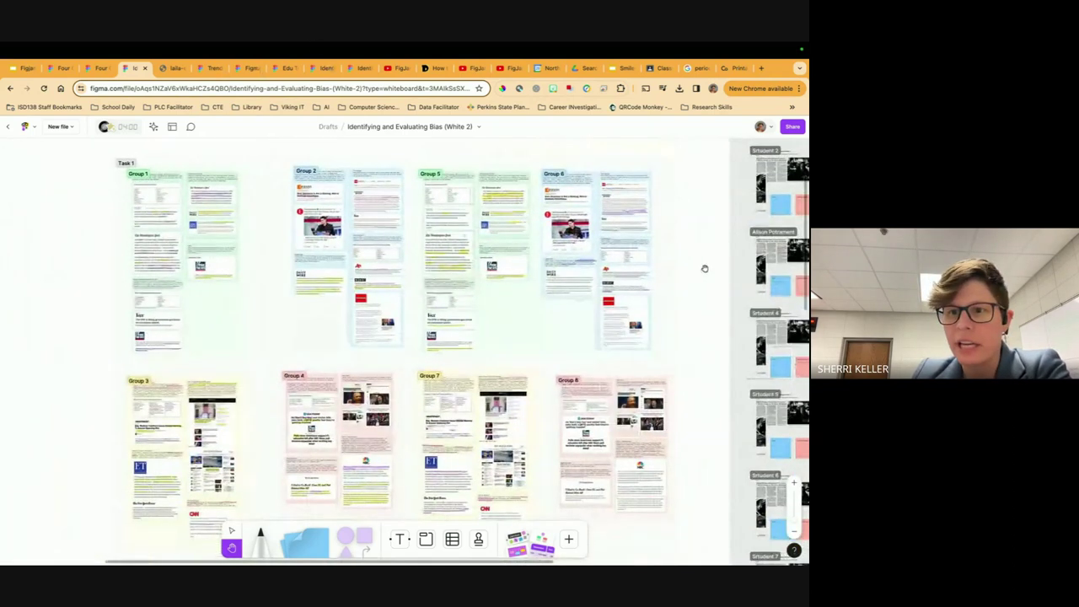
{"action": "left_click_drag", "start_coordinate": [703, 268], "coordinate": [703, 260]}
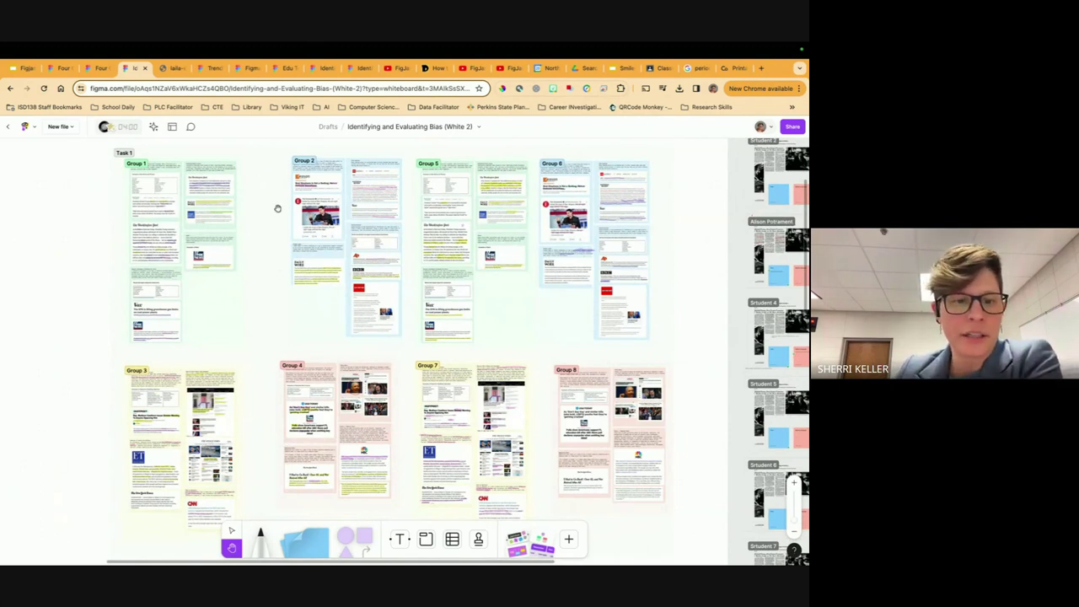
{"action": "left_click", "coordinate": [232, 530]}
{"action": "left_click", "coordinate": [264, 164]}
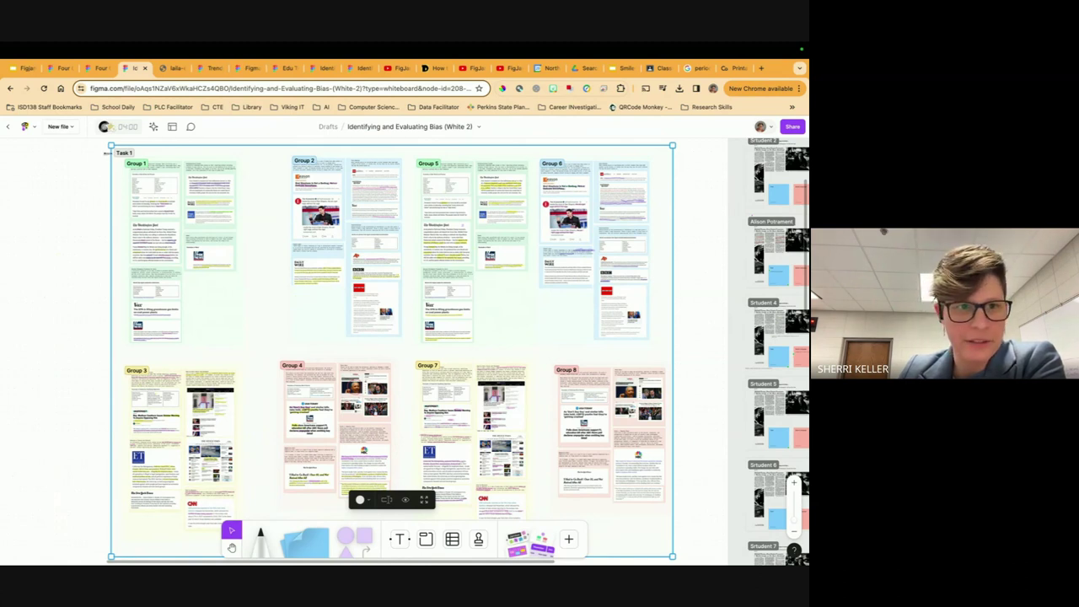
{"action": "scroll", "coordinate": [267, 244], "scroll_direction": "up", "scroll_amount": 2}
{"action": "scroll", "coordinate": [278, 243], "scroll_direction": "up", "scroll_amount": 4}
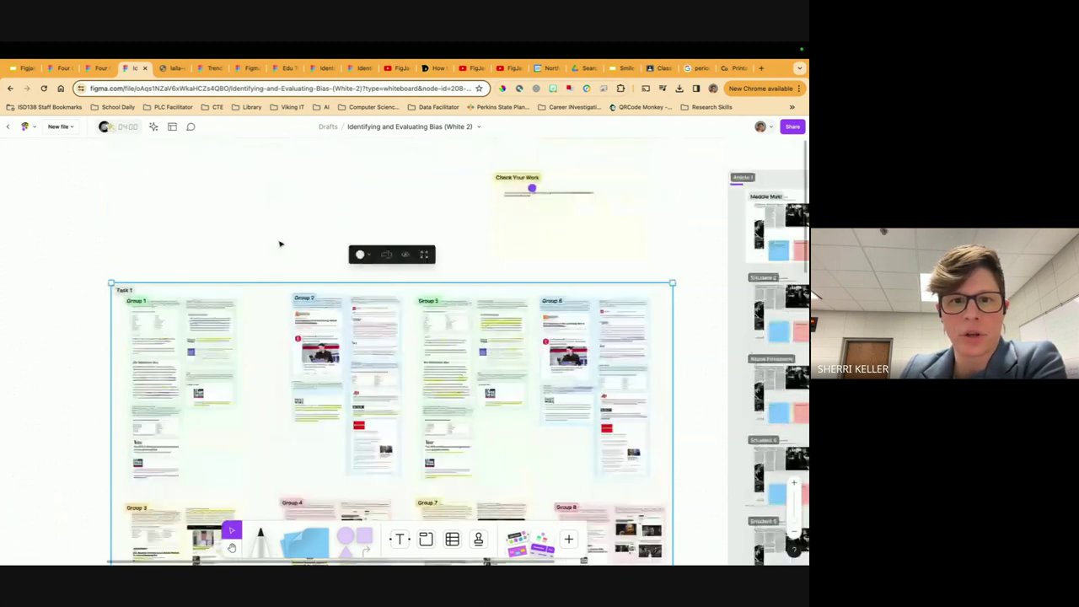
{"action": "scroll", "coordinate": [278, 242], "scroll_direction": "down", "scroll_amount": 3}
{"action": "scroll", "coordinate": [276, 236], "scroll_direction": "down", "scroll_amount": 1}
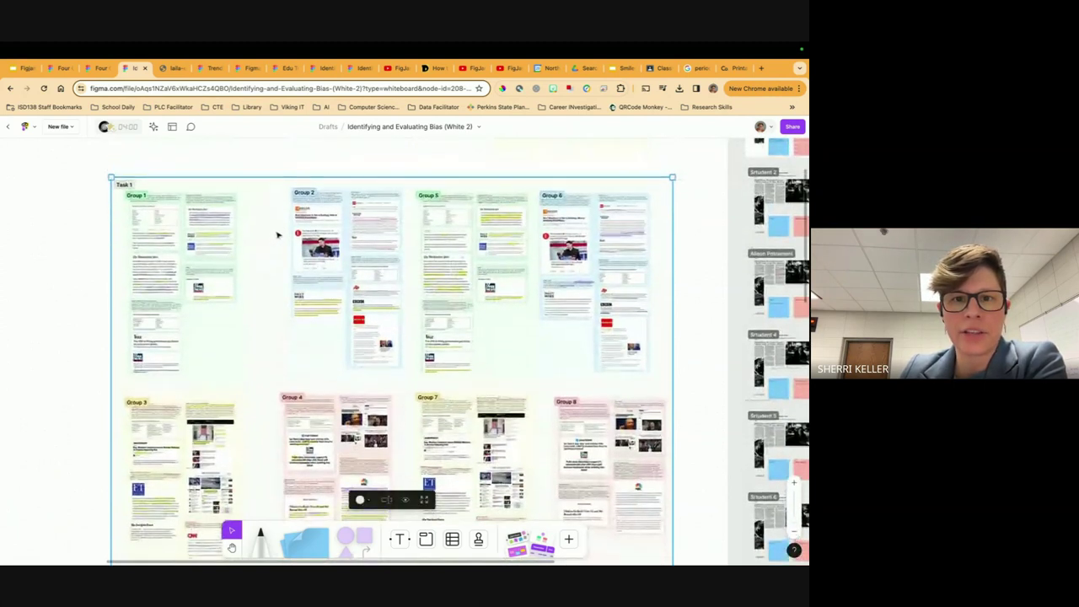
{"action": "scroll", "coordinate": [283, 242], "scroll_direction": "up", "scroll_amount": 2}
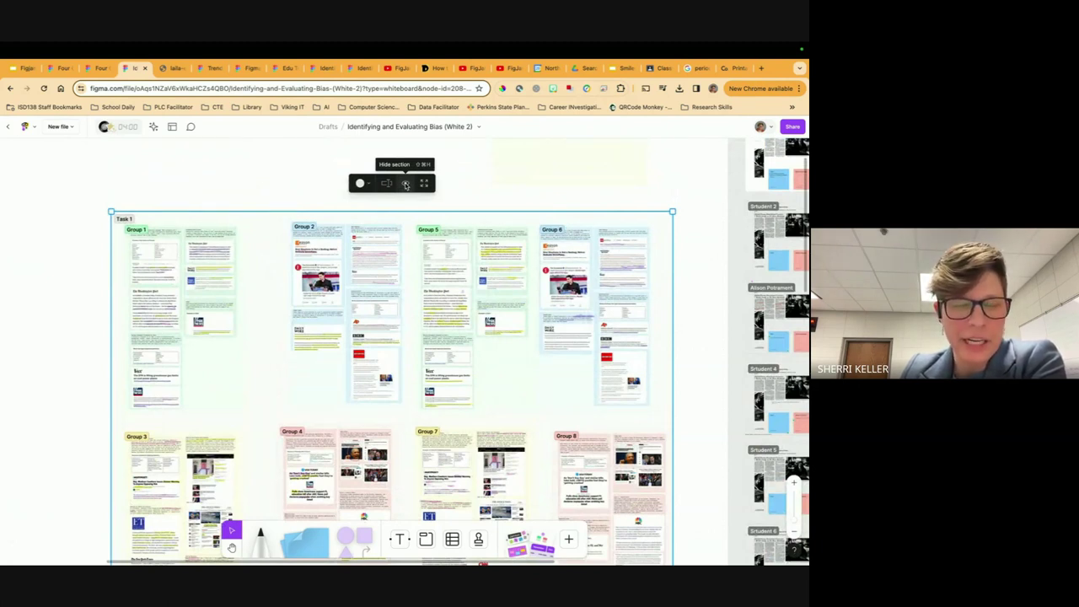
{"action": "left_click", "coordinate": [405, 185]}
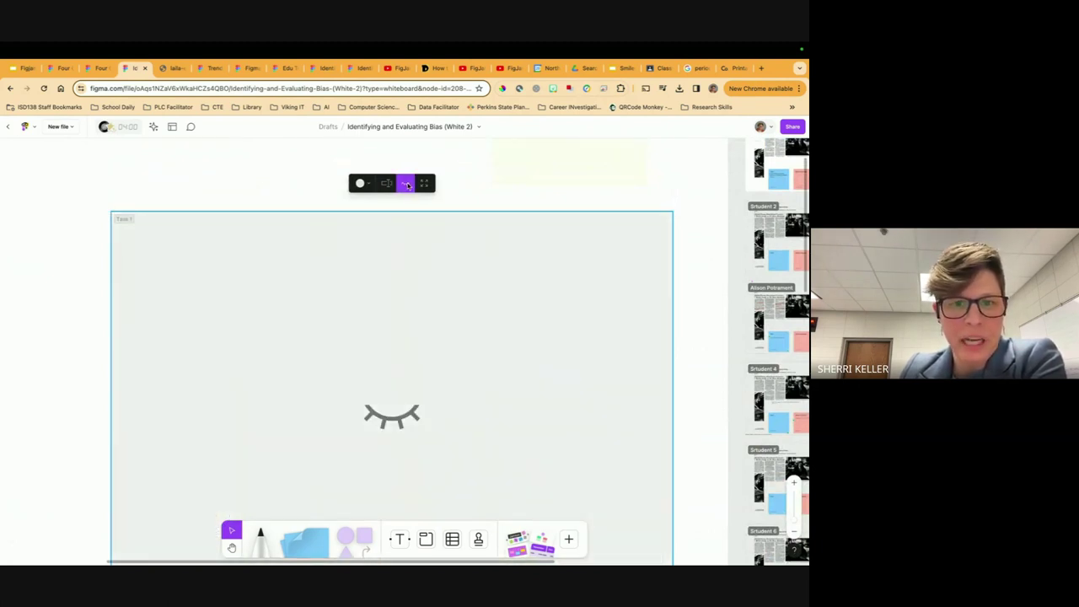
{"action": "left_click", "coordinate": [425, 540]}
{"action": "left_click_drag", "start_coordinate": [183, 146], "coordinate": [282, 193]}
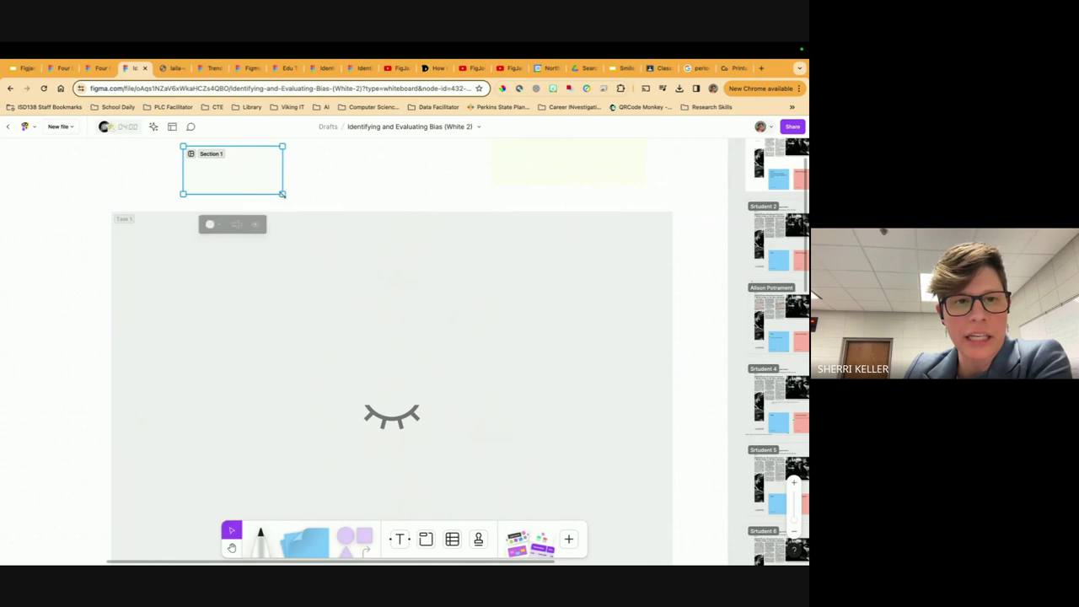
{"action": "key", "text": "Delete"}
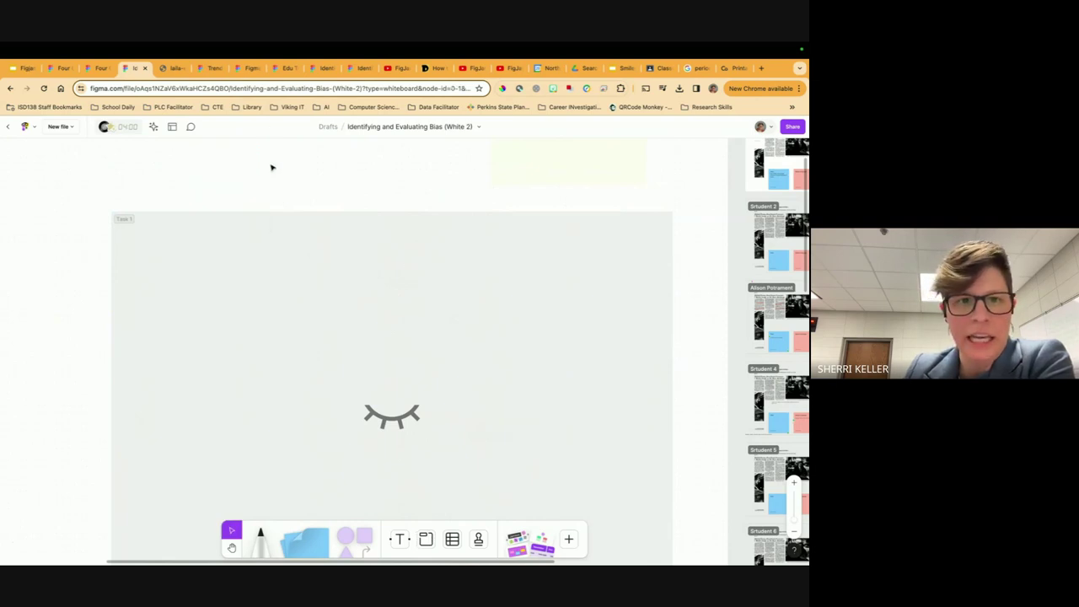
{"action": "left_click", "coordinate": [424, 298]}
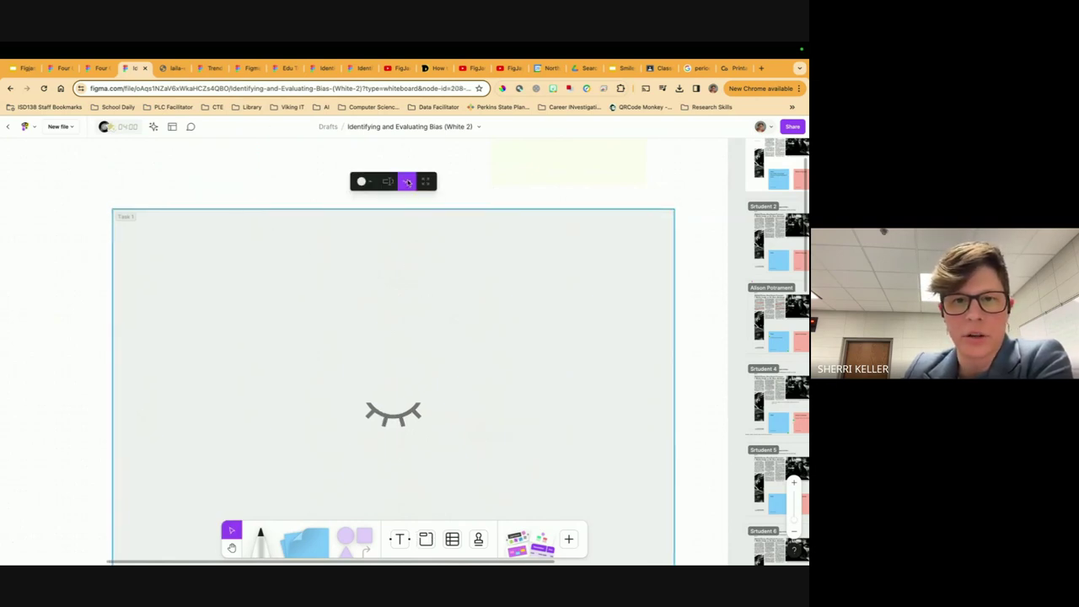
{"action": "left_click", "coordinate": [407, 182]}
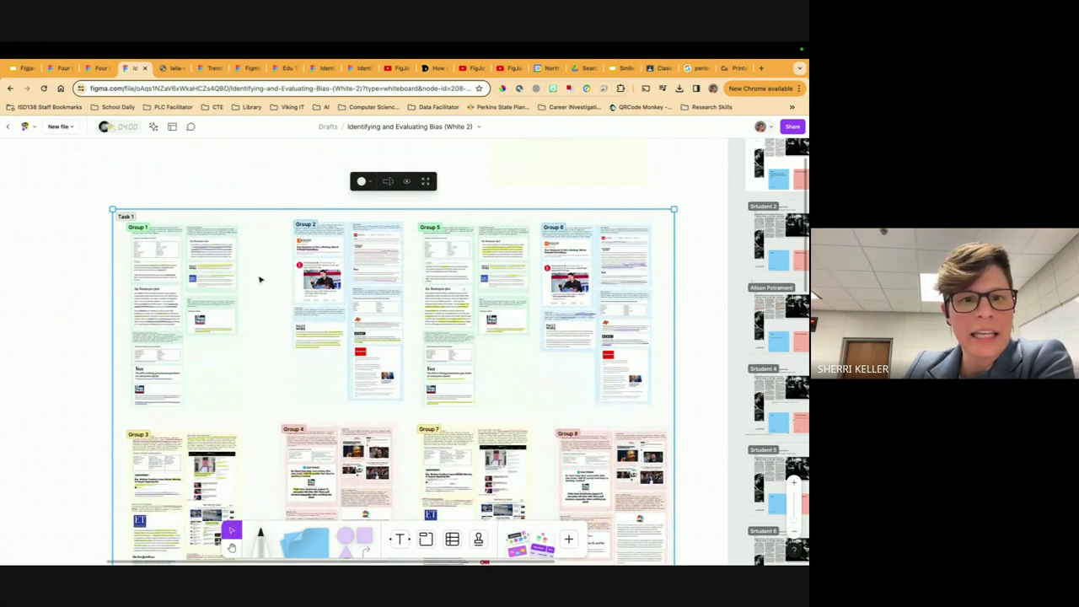
{"action": "scroll", "coordinate": [245, 245], "scroll_direction": "down", "scroll_amount": 2}
{"action": "scroll", "coordinate": [247, 249], "scroll_direction": "up", "scroll_amount": 1}
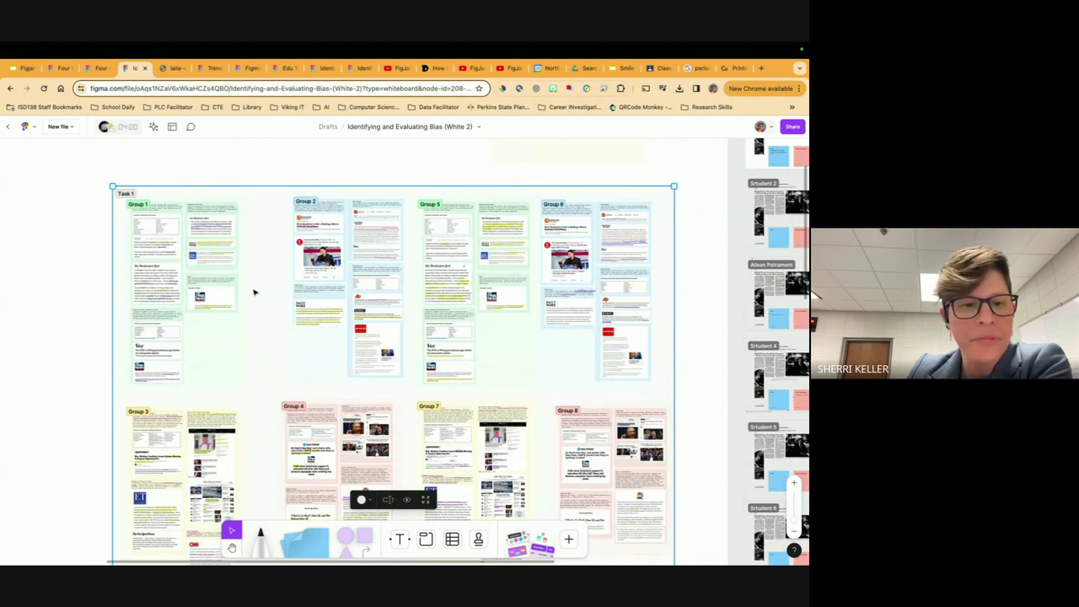
{"action": "scroll", "coordinate": [257, 297], "scroll_direction": "down", "scroll_amount": 1}
{"action": "scroll", "coordinate": [257, 299], "scroll_direction": "up", "scroll_amount": 1}
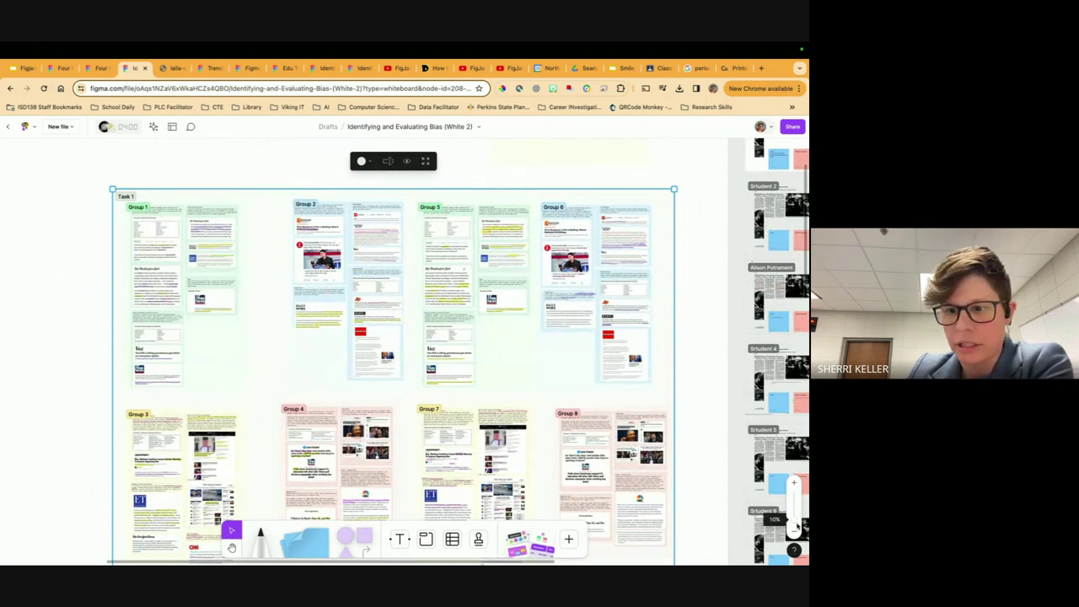
{"action": "scroll", "coordinate": [409, 360], "scroll_direction": "up", "scroll_amount": 5}
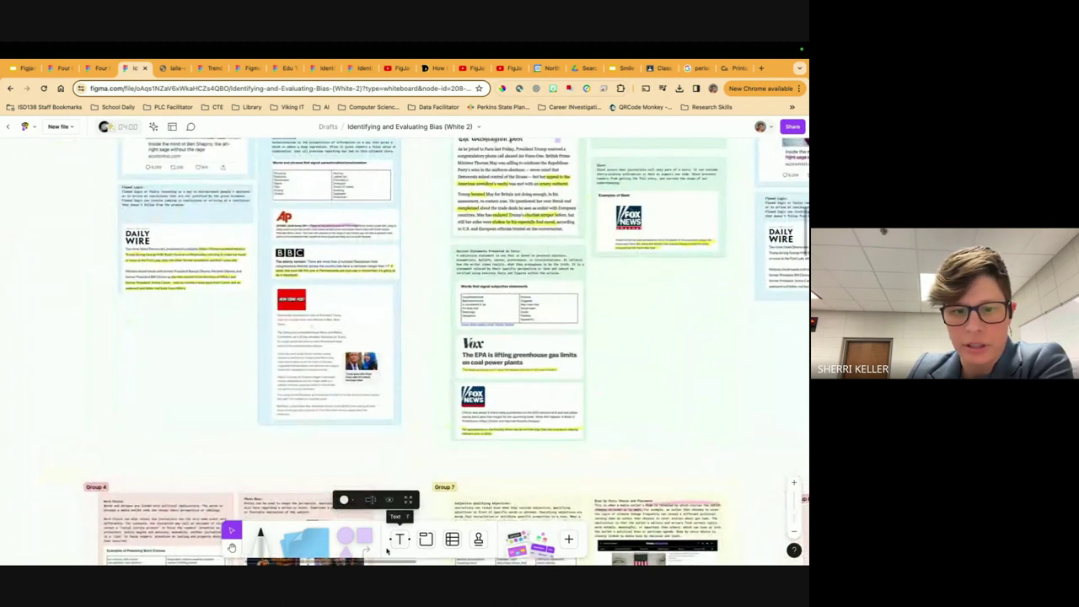
{"action": "left_click", "coordinate": [232, 548]}
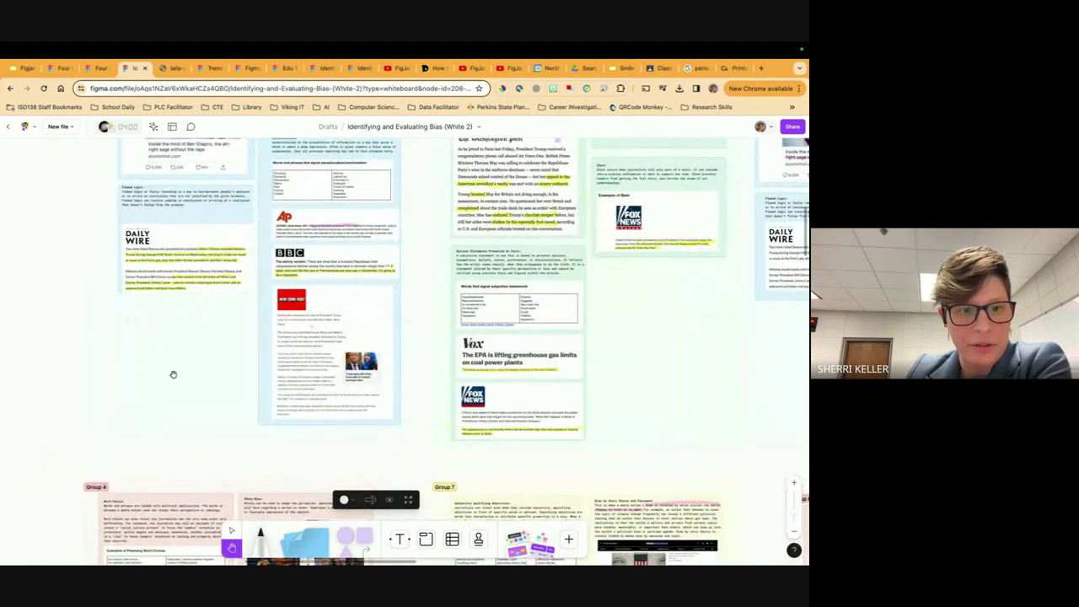
{"action": "scroll", "coordinate": [650, 447], "scroll_direction": "up", "scroll_amount": 5}
{"action": "scroll", "coordinate": [650, 447], "scroll_direction": "right", "scroll_amount": 3}
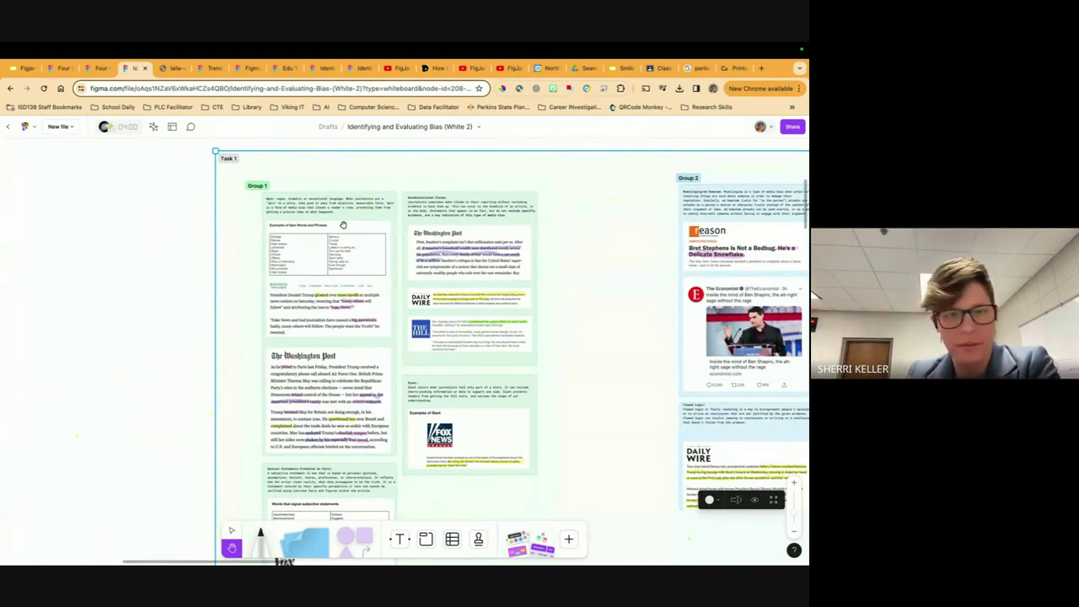
{"action": "scroll", "coordinate": [384, 305], "scroll_direction": "down", "scroll_amount": 3}
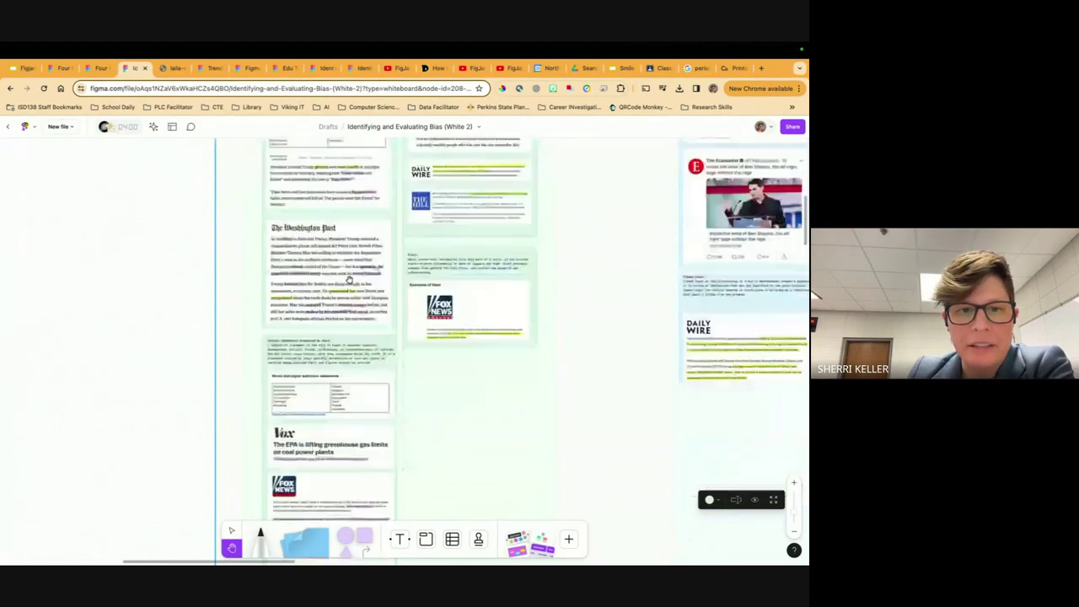
{"action": "scroll", "coordinate": [345, 279], "scroll_direction": "down", "scroll_amount": 10}
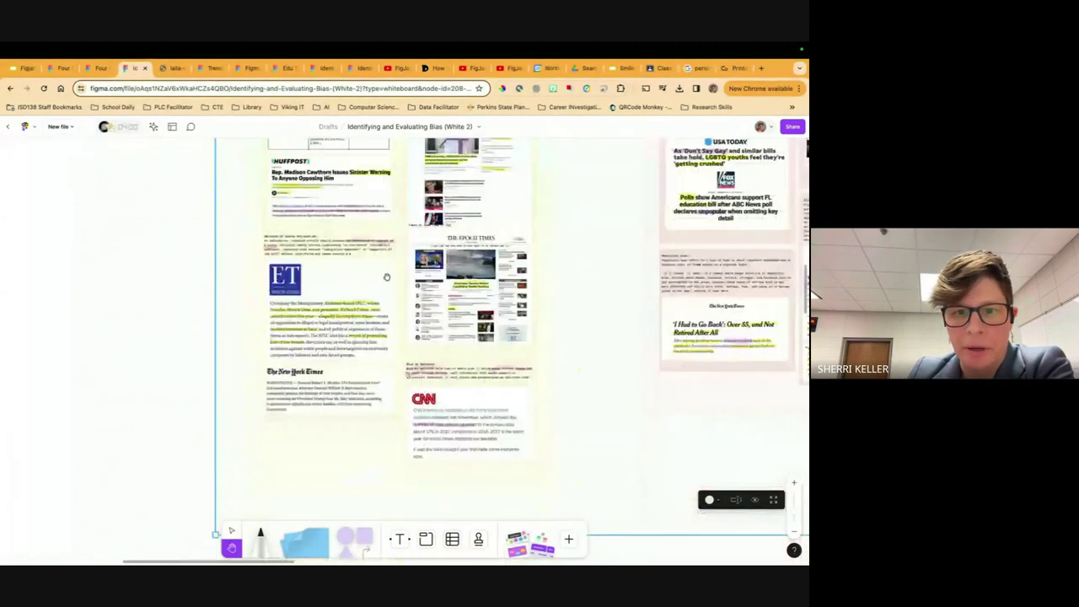
{"action": "left_click_drag", "start_coordinate": [637, 263], "coordinate": [305, 381]}
{"action": "left_click_drag", "start_coordinate": [581, 214], "coordinate": [585, 421]}
{"action": "left_click_drag", "start_coordinate": [595, 186], "coordinate": [505, 392]}
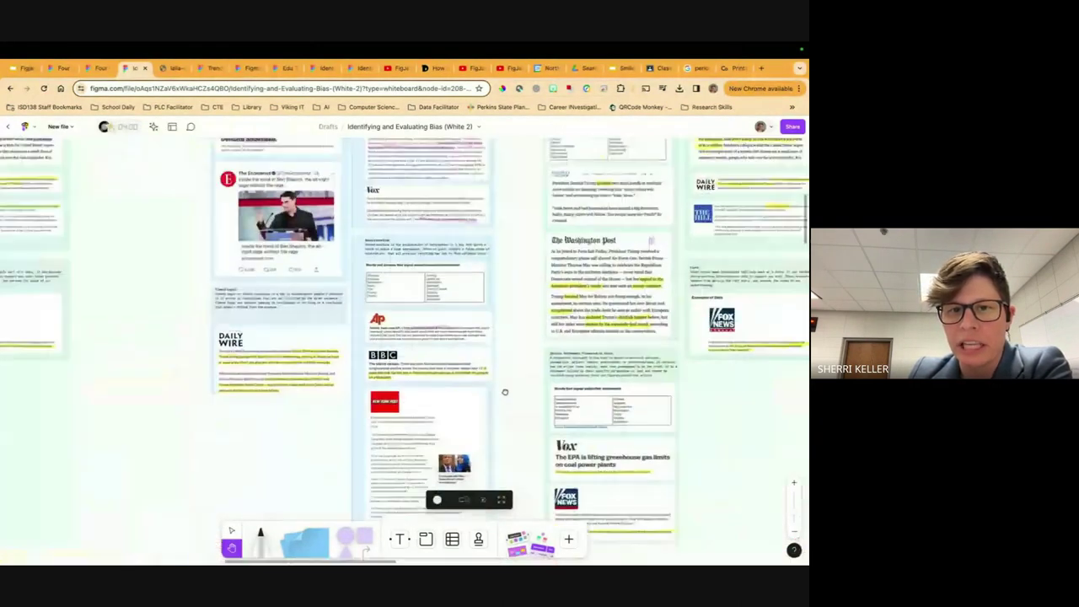
{"action": "scroll", "coordinate": [504, 392], "scroll_direction": "up", "scroll_amount": 4}
{"action": "scroll", "coordinate": [464, 281], "scroll_direction": "down", "scroll_amount": 5}
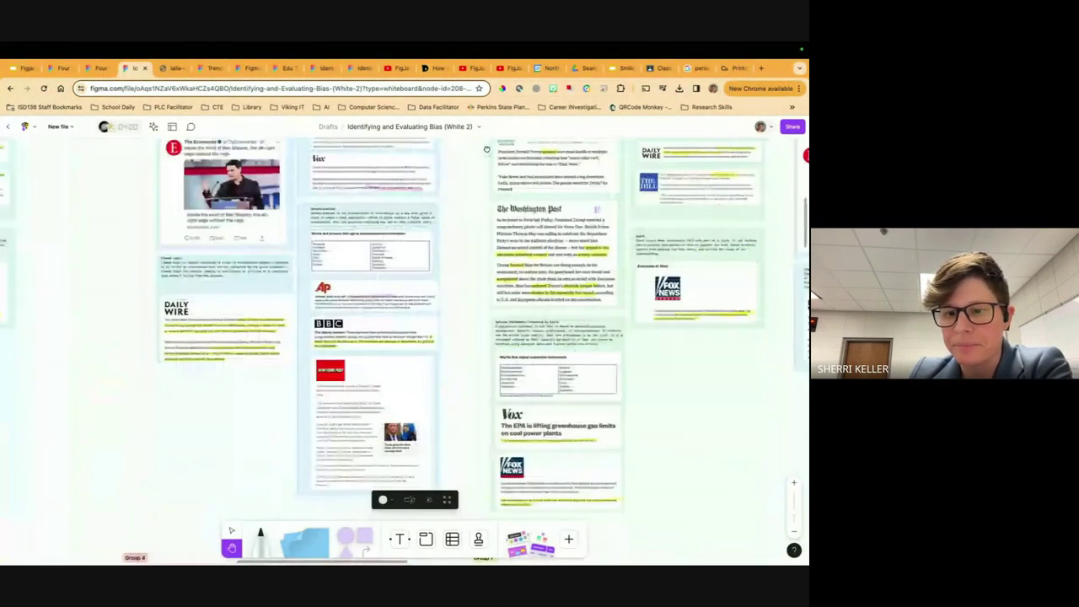
{"action": "scroll", "coordinate": [486, 149], "scroll_direction": "down", "scroll_amount": 2}
{"action": "left_click_drag", "start_coordinate": [793, 510], "coordinate": [793, 531]}
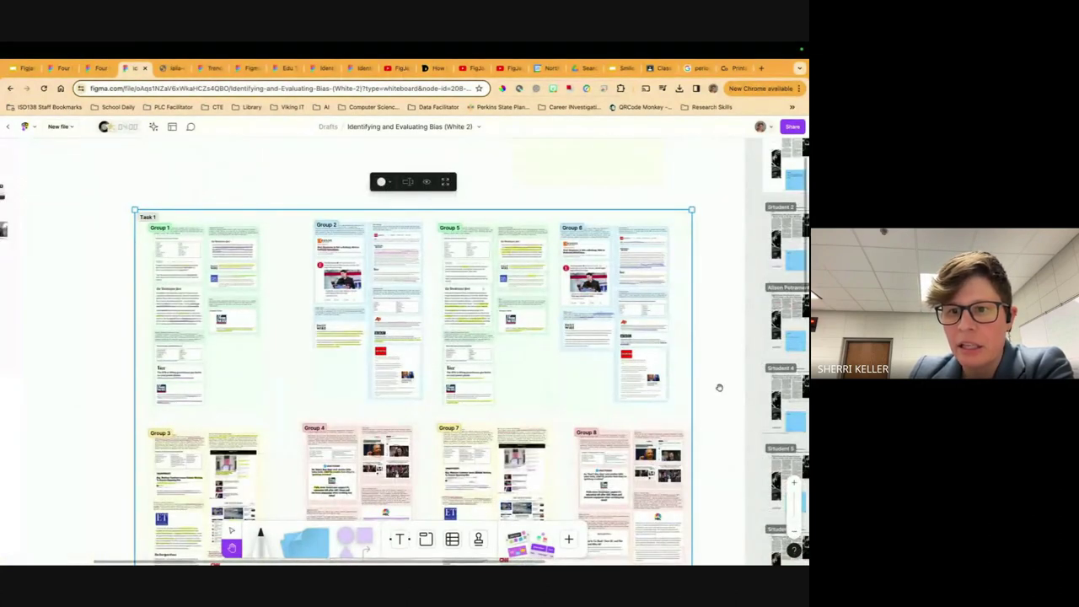
{"action": "scroll", "coordinate": [720, 363], "scroll_direction": "down", "scroll_amount": 4}
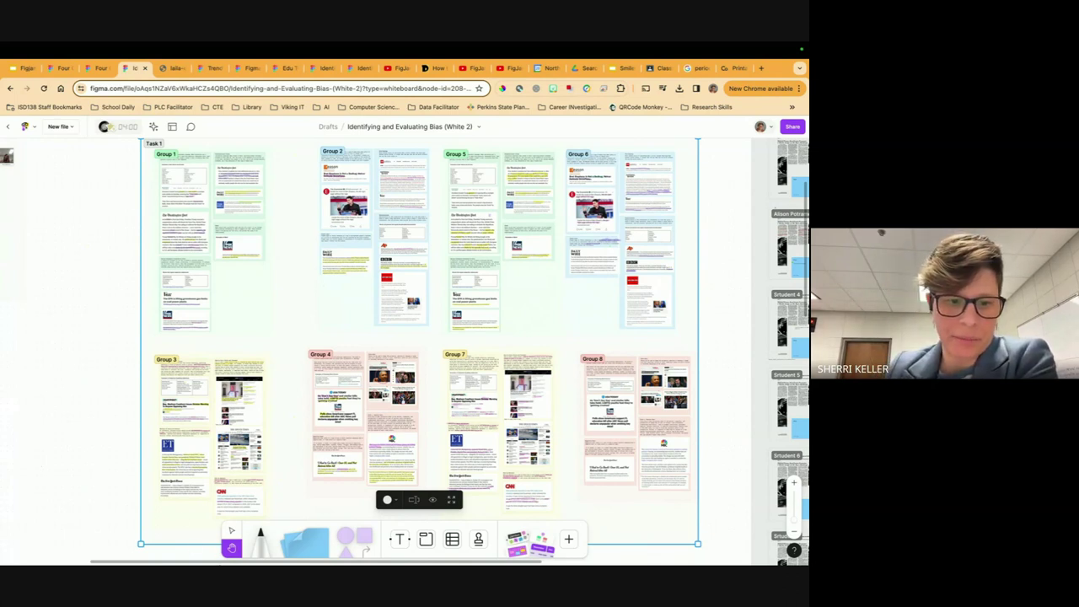
Zoom in on the Student 16 article card and its sticky notes, then scroll over to the Article 2 section.
{"action": "scroll", "coordinate": [733, 484], "scroll_direction": "right", "scroll_amount": 10}
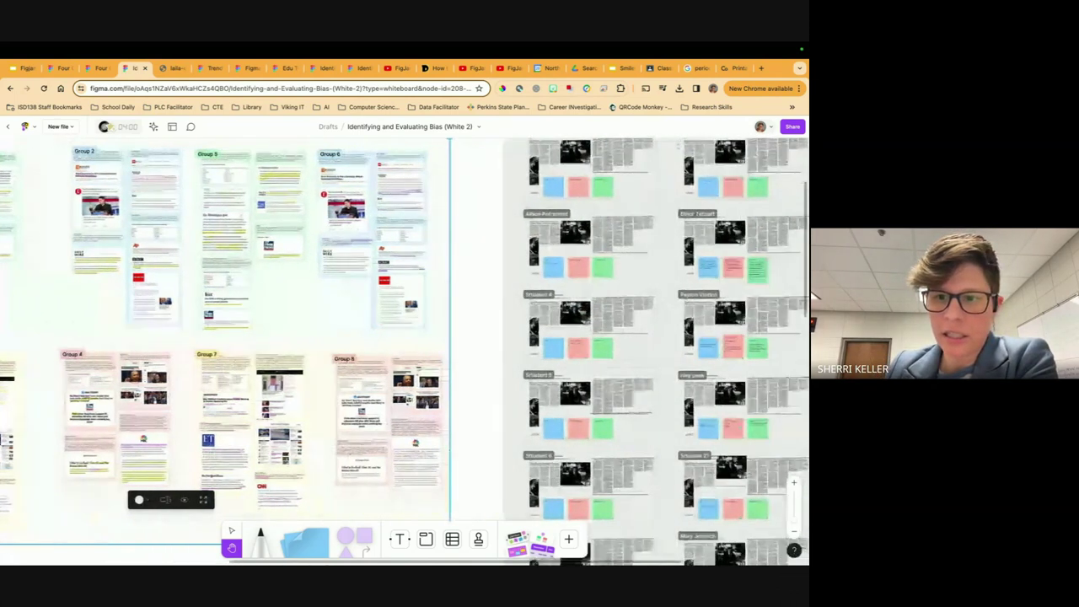
{"action": "scroll", "coordinate": [733, 485], "scroll_direction": "right", "scroll_amount": 3}
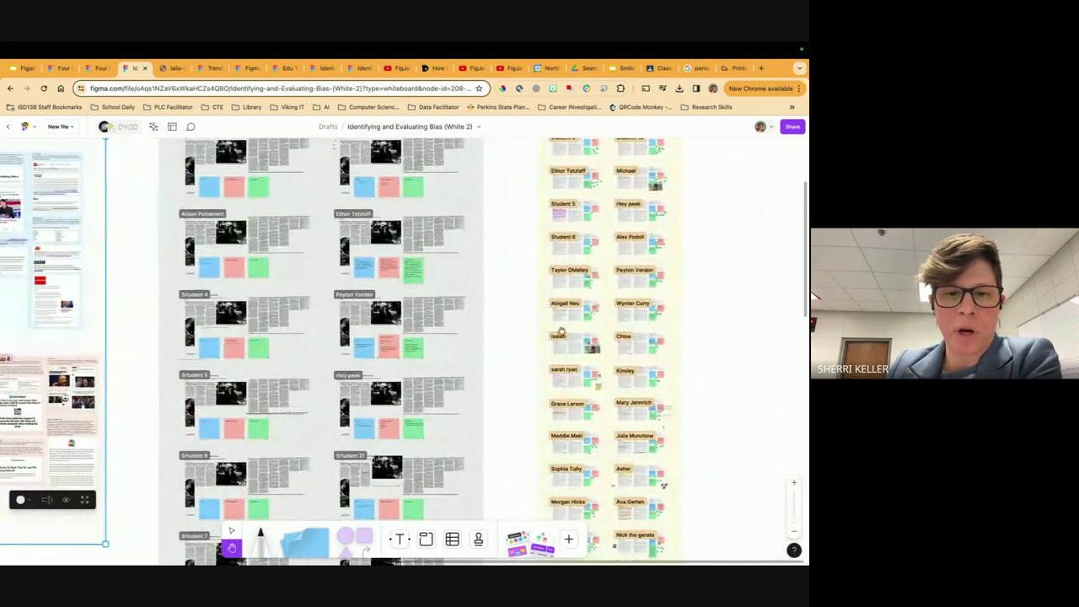
{"action": "scroll", "coordinate": [443, 319], "scroll_direction": "up", "scroll_amount": 5}
{"action": "scroll", "coordinate": [444, 320], "scroll_direction": "down", "scroll_amount": 3}
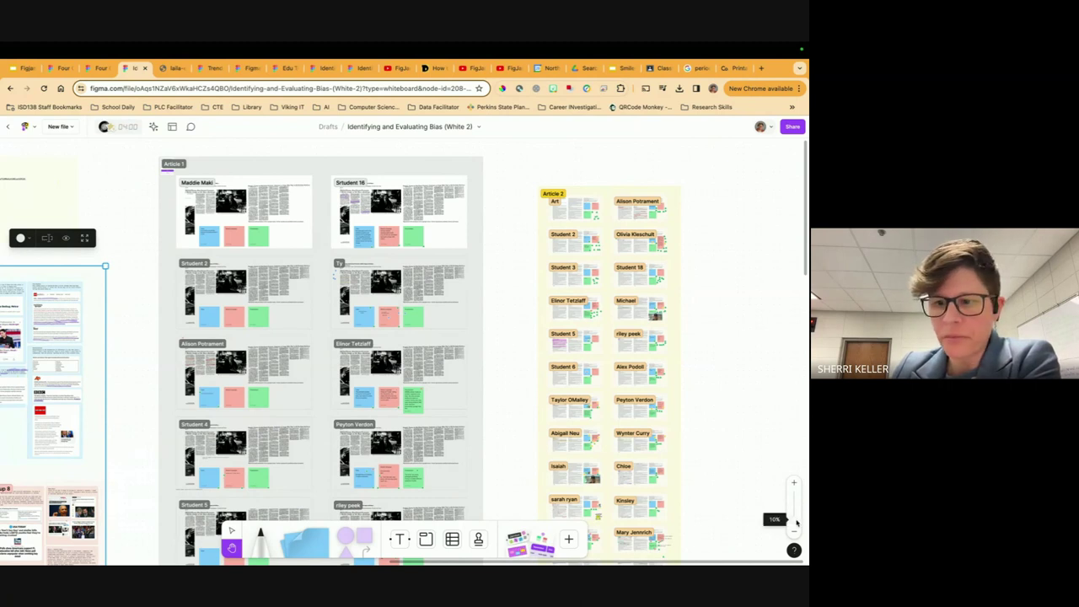
{"action": "left_click", "coordinate": [795, 520]}
{"action": "scroll", "coordinate": [413, 131], "scroll_direction": "up", "scroll_amount": 3}
{"action": "scroll", "coordinate": [220, 263], "scroll_direction": "down", "scroll_amount": 2}
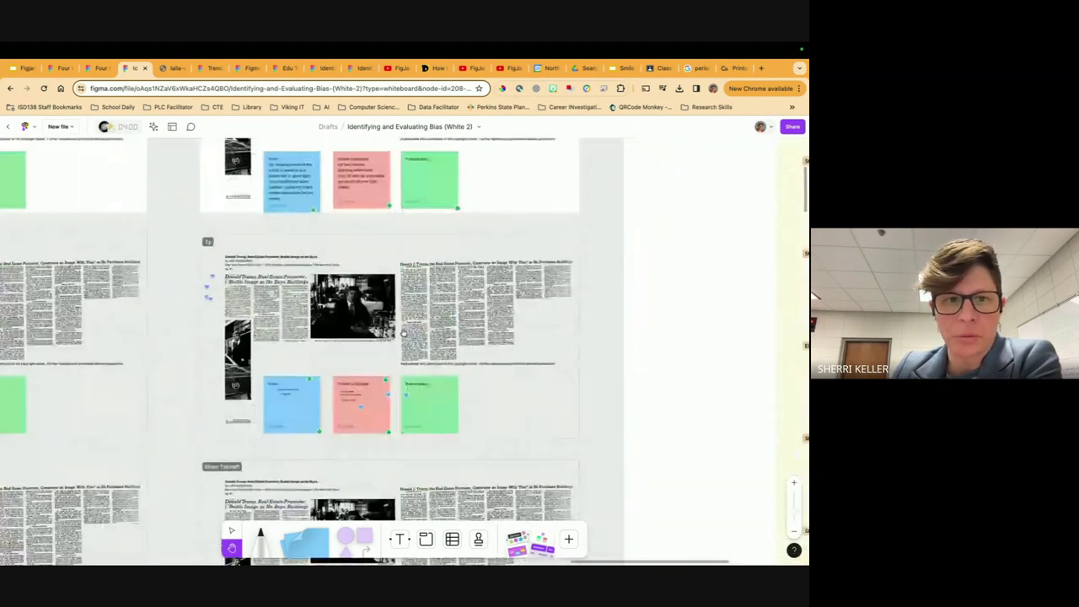
{"action": "scroll", "coordinate": [220, 263], "scroll_direction": "up", "scroll_amount": 3}
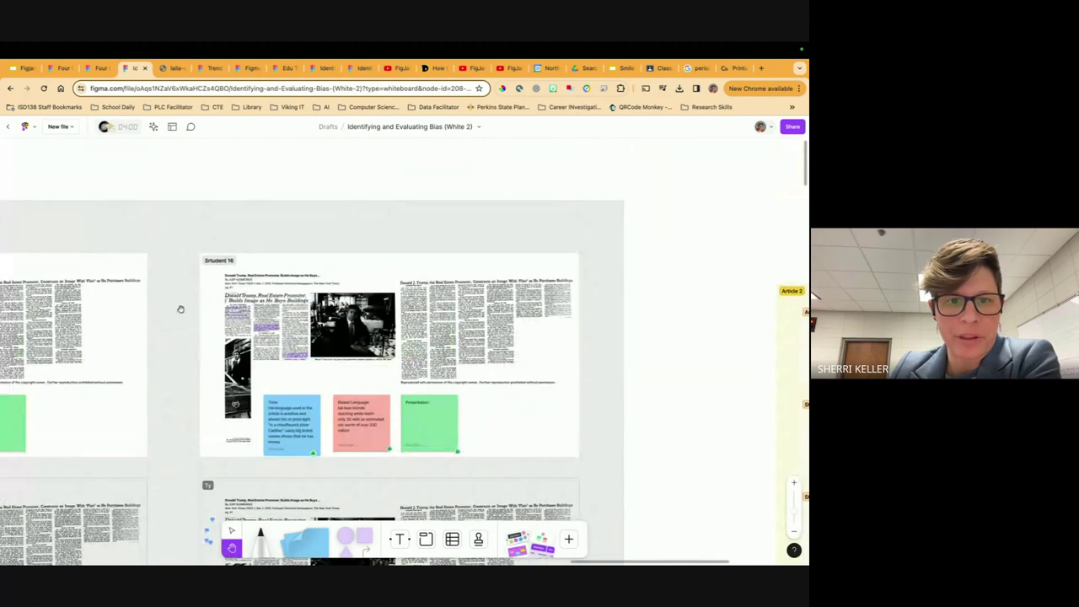
{"action": "scroll", "coordinate": [312, 264], "scroll_direction": "down", "scroll_amount": 1}
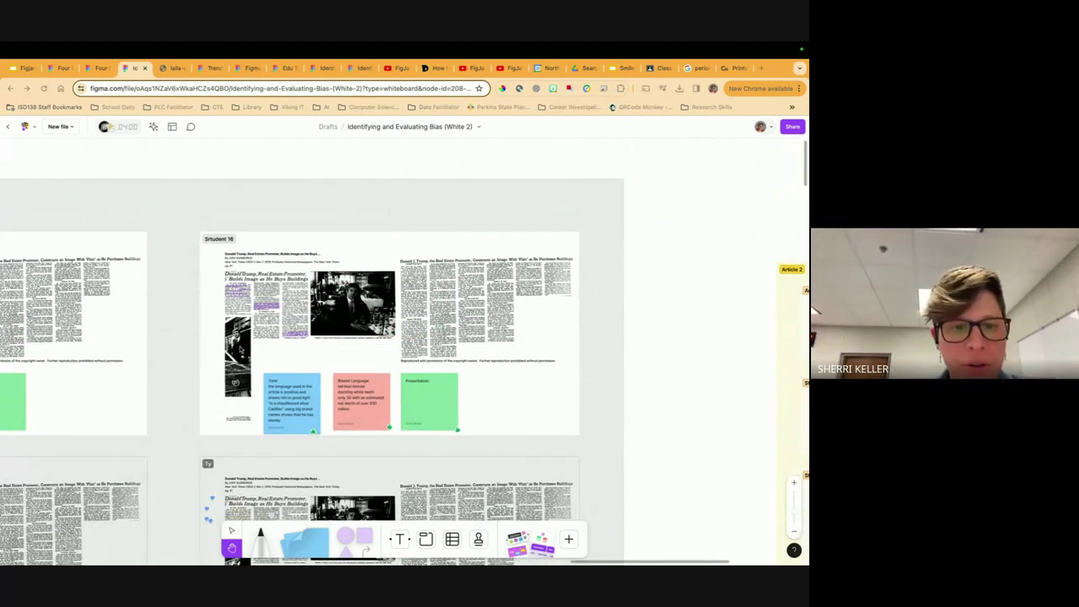
{"action": "scroll", "coordinate": [297, 372], "scroll_direction": "up", "scroll_amount": 1}
{"action": "scroll", "coordinate": [389, 317], "scroll_direction": "down", "scroll_amount": 2}
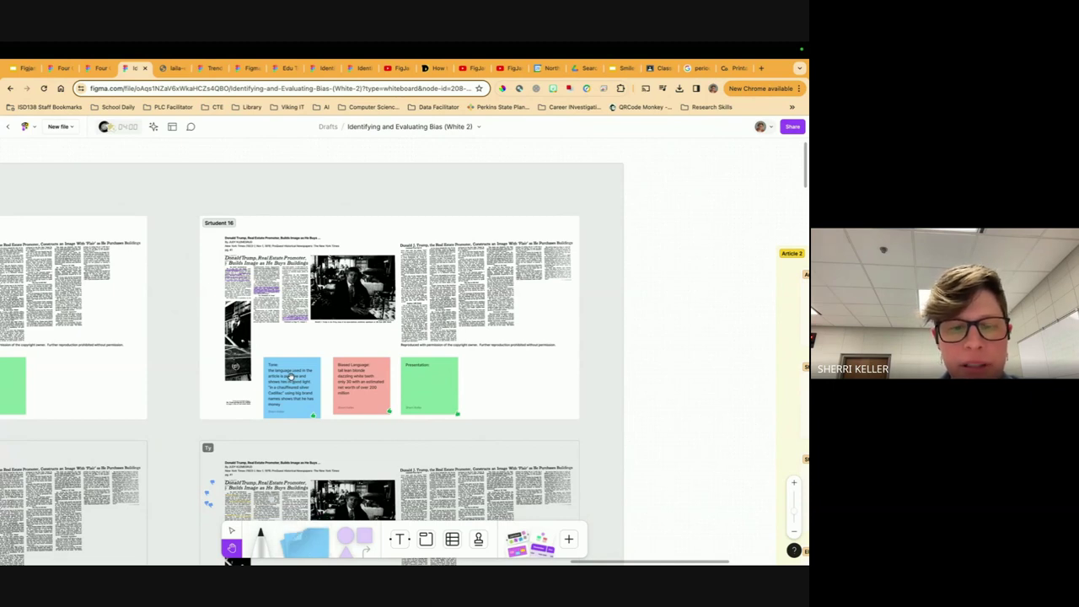
{"action": "key", "text": "v"}
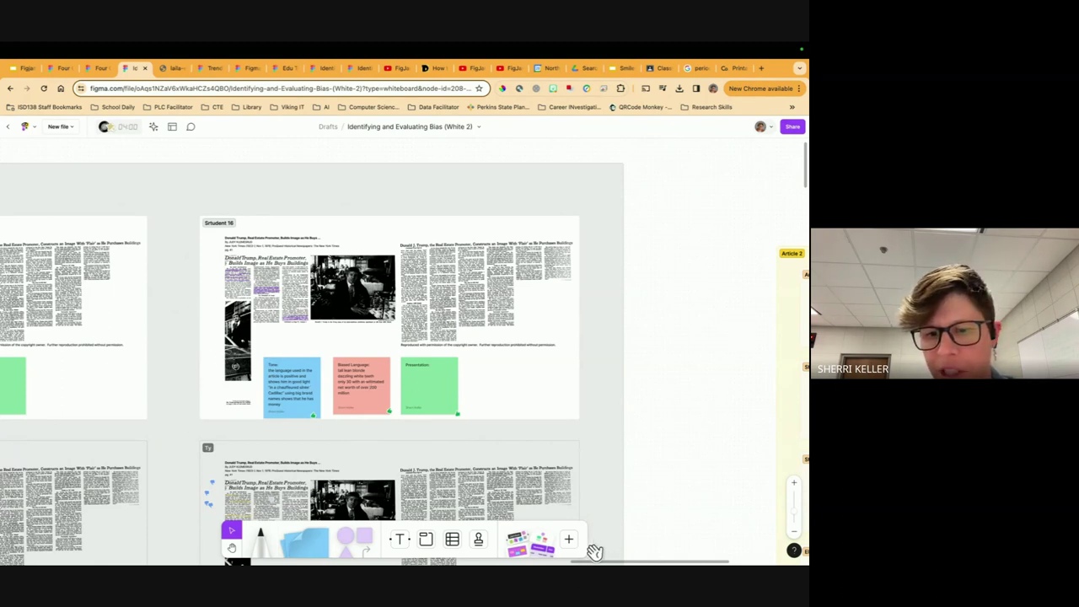
{"action": "left_click_drag", "start_coordinate": [623, 560], "coordinate": [729, 558]}
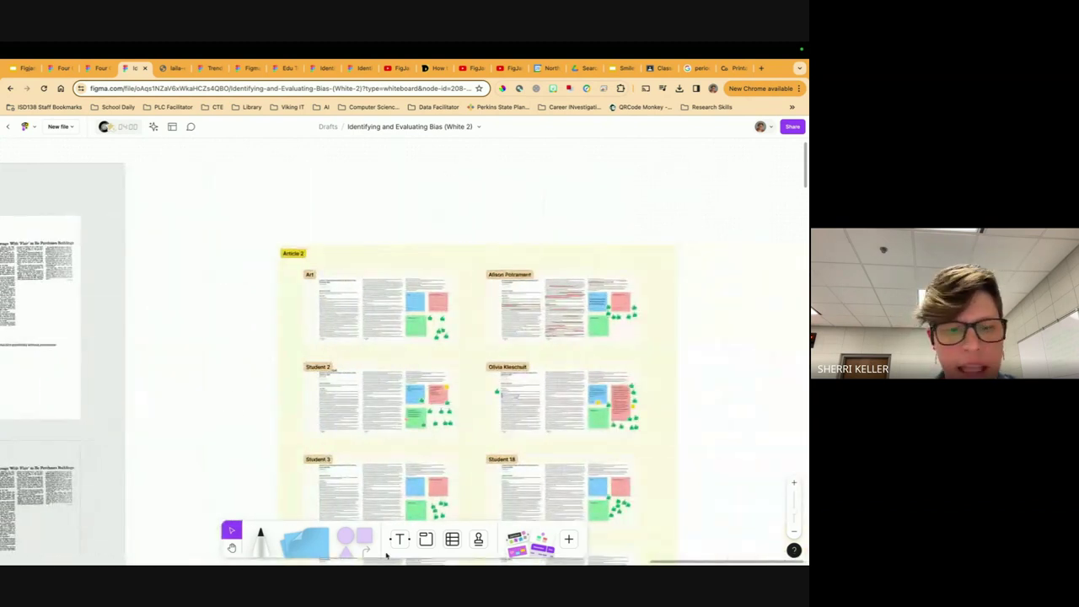
Scroll down through the student cards, then zoom out to 10% to show Article 1 and Article 2 together.
{"action": "left_click_drag", "start_coordinate": [670, 563], "coordinate": [662, 563]}
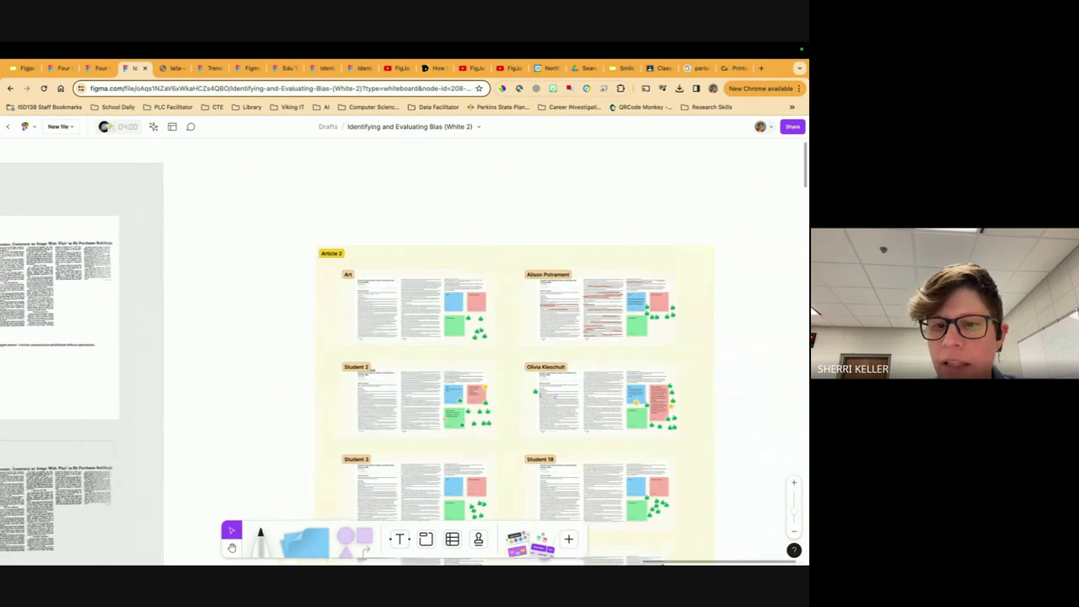
{"action": "scroll", "coordinate": [325, 560], "scroll_direction": "up", "scroll_amount": 5}
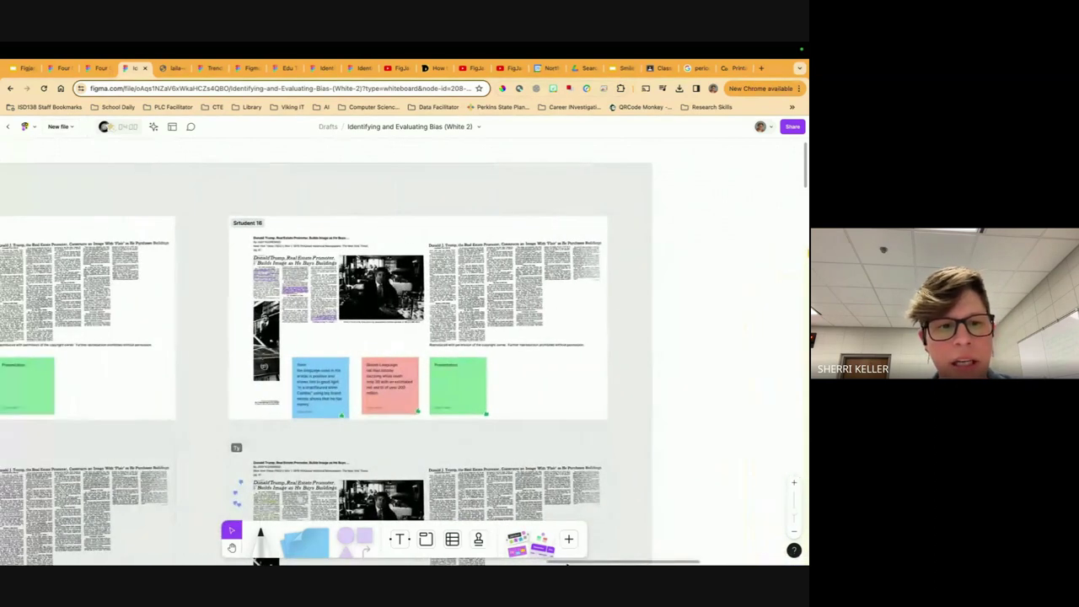
{"action": "scroll", "coordinate": [324, 561], "scroll_direction": "down", "scroll_amount": 5}
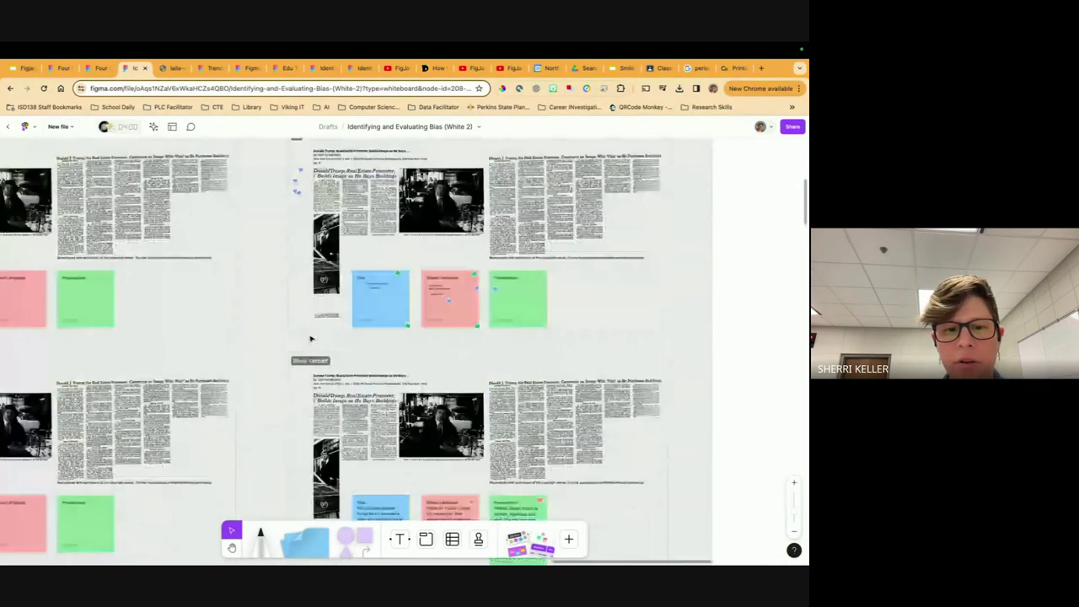
{"action": "scroll", "coordinate": [444, 312], "scroll_direction": "down", "scroll_amount": 6}
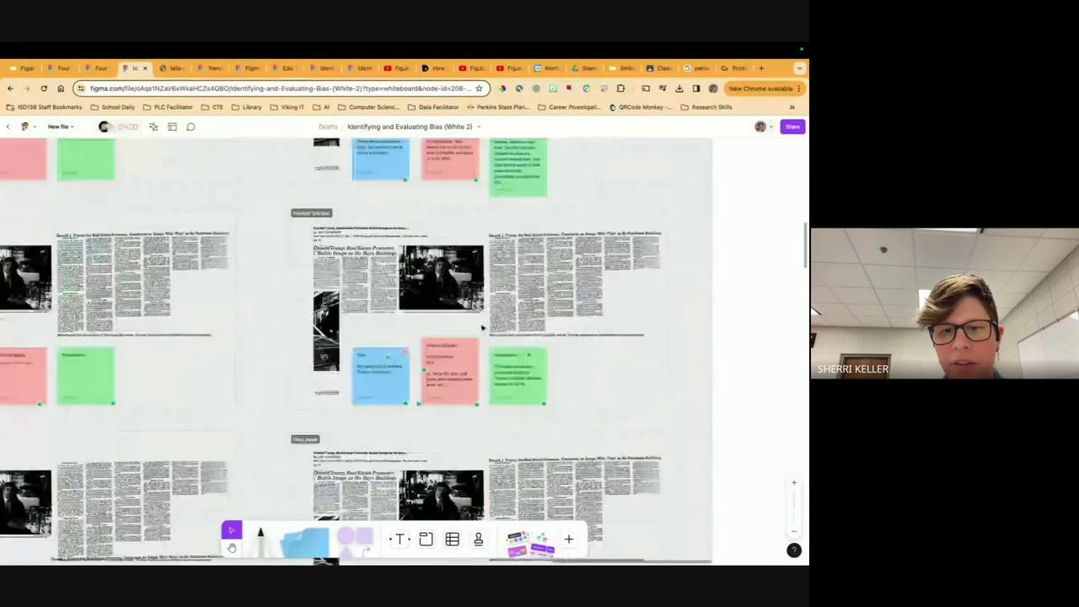
{"action": "scroll", "coordinate": [483, 328], "scroll_direction": "down", "scroll_amount": 10}
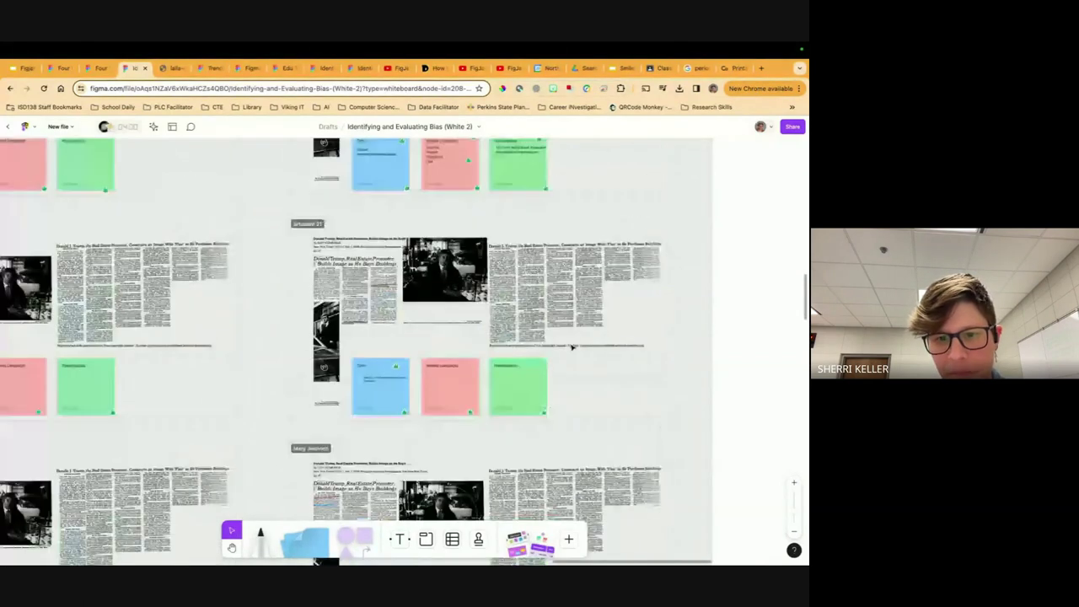
{"action": "scroll", "coordinate": [571, 346], "scroll_direction": "down", "scroll_amount": 2}
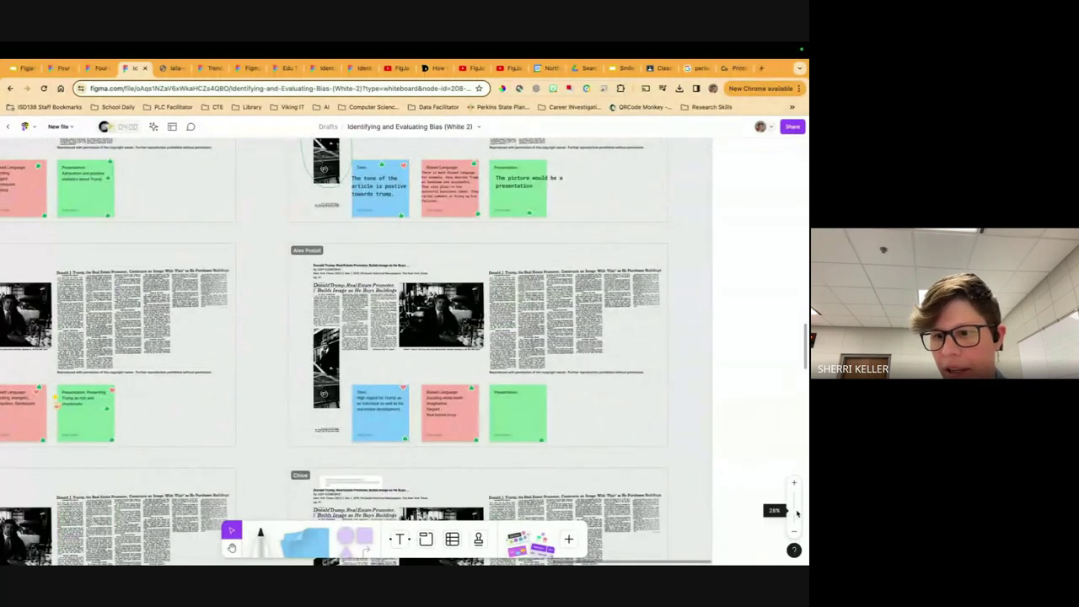
{"action": "left_click_drag", "start_coordinate": [796, 512], "coordinate": [793, 532]}
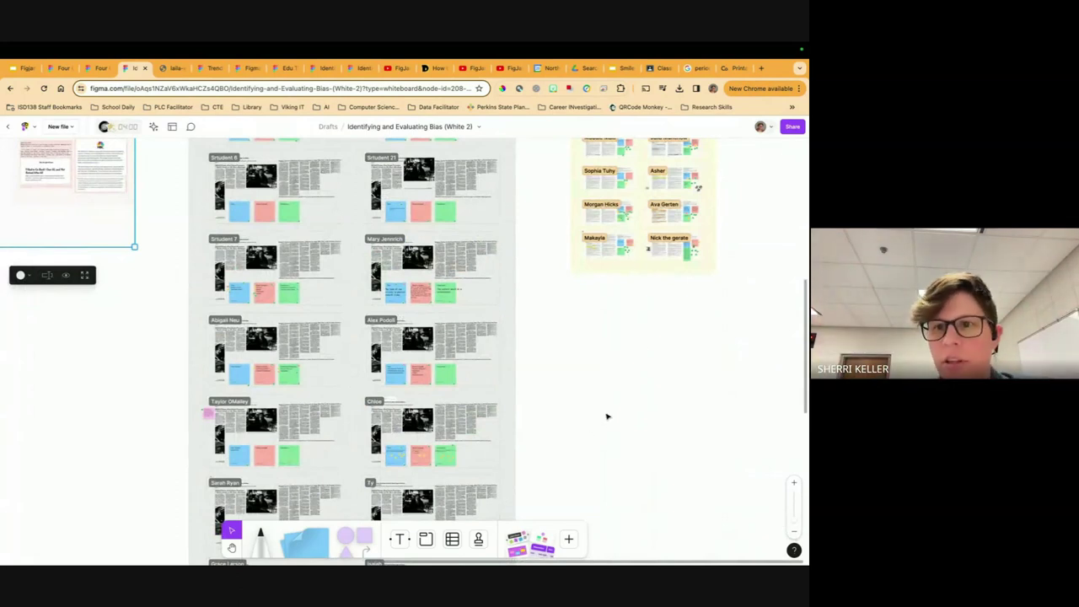
{"action": "scroll", "coordinate": [739, 296], "scroll_direction": "up", "scroll_amount": 5}
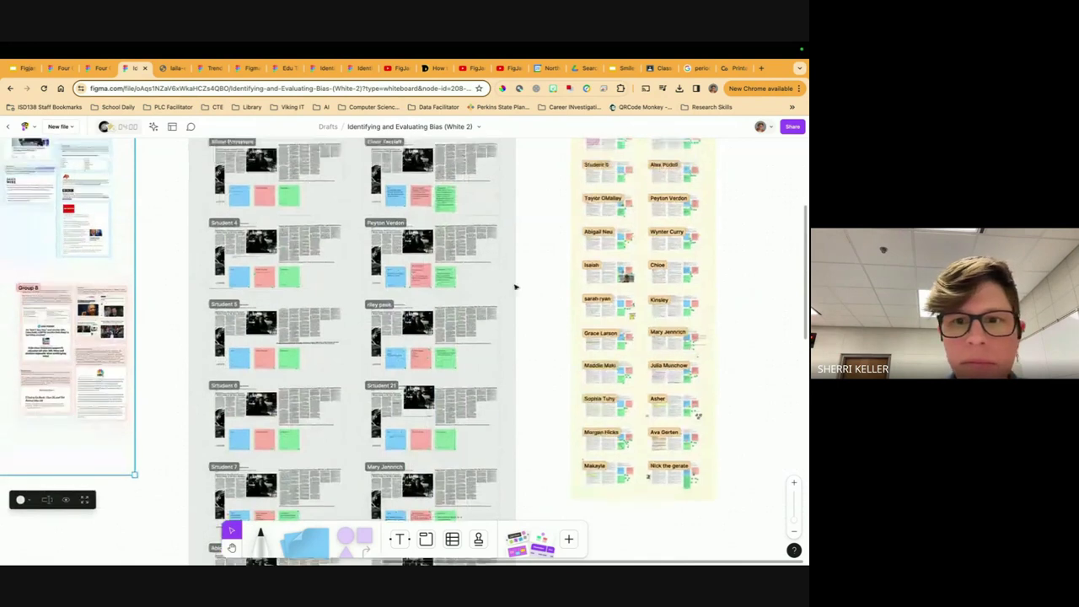
Scroll up to reveal the Article 1 and Article 2 section headers.
{"action": "scroll", "coordinate": [525, 283], "scroll_direction": "up", "scroll_amount": 3}
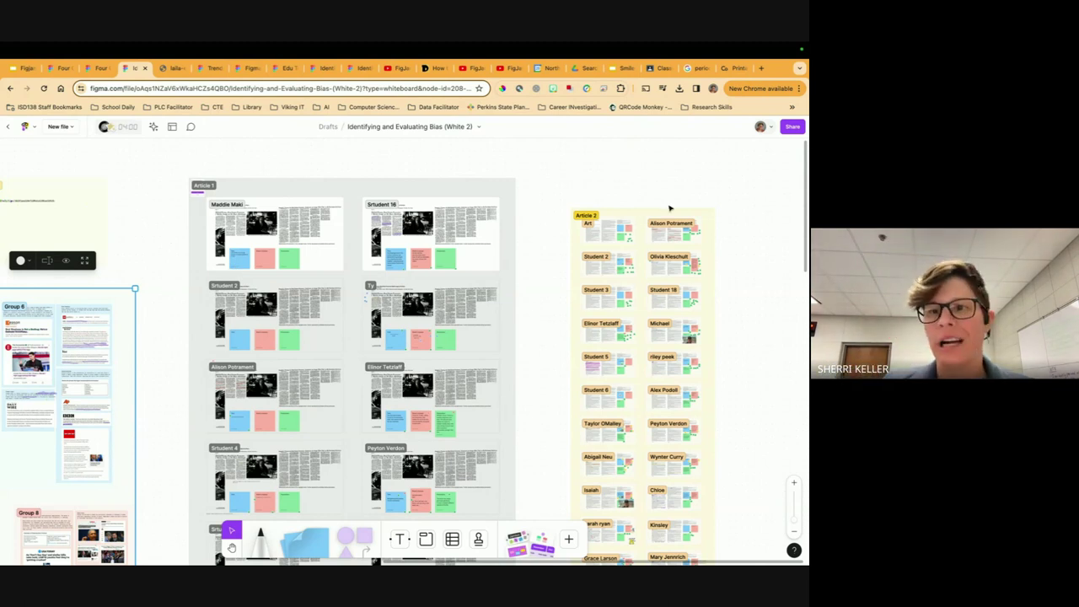
{"action": "left_click", "coordinate": [477, 127]}
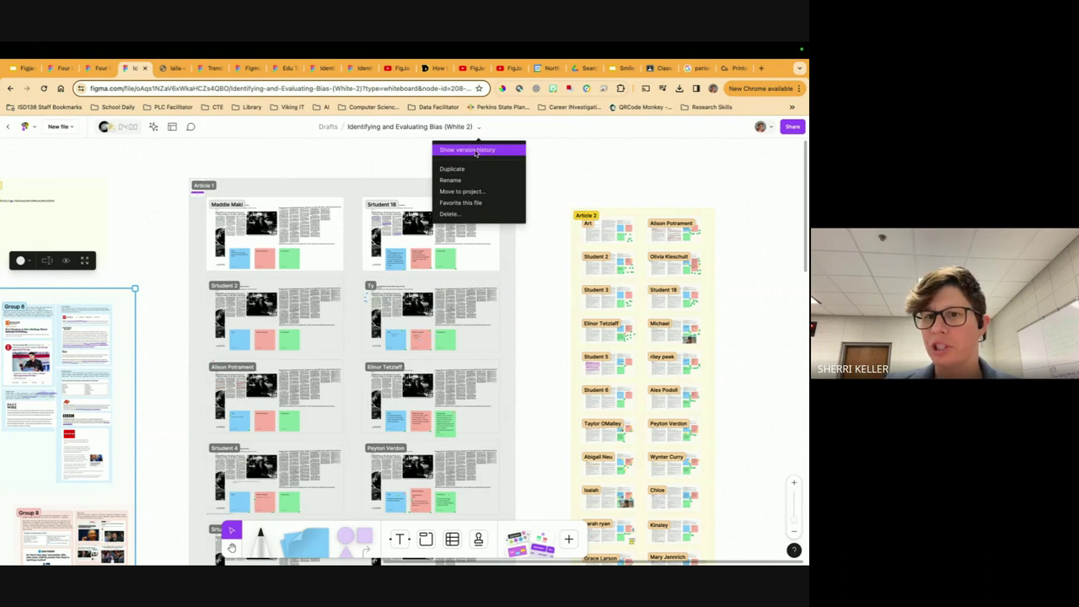
{"action": "left_click", "coordinate": [476, 150]}
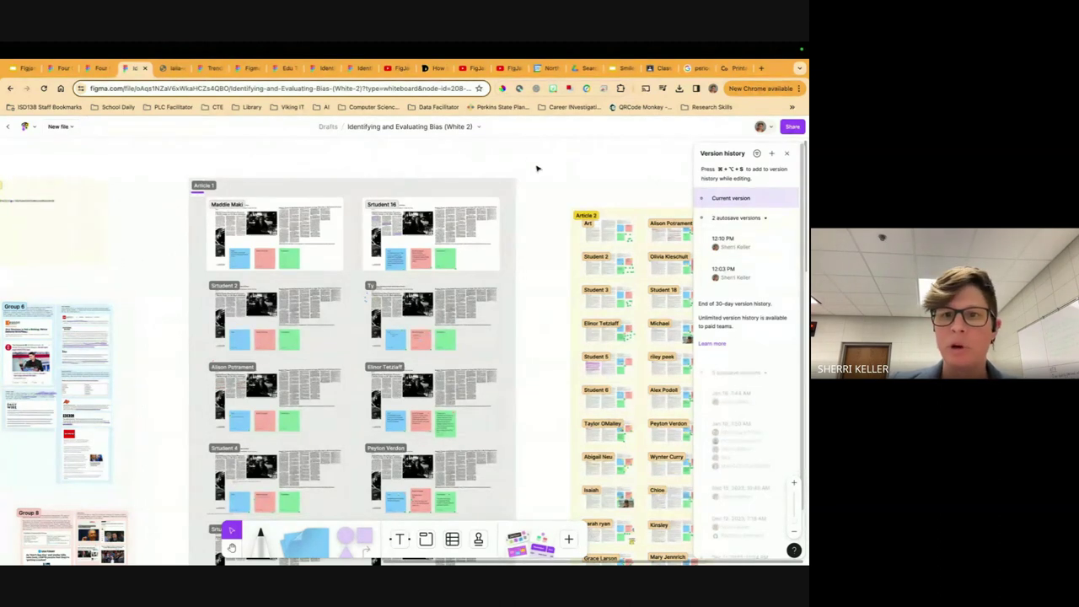
{"action": "left_click", "coordinate": [786, 153]}
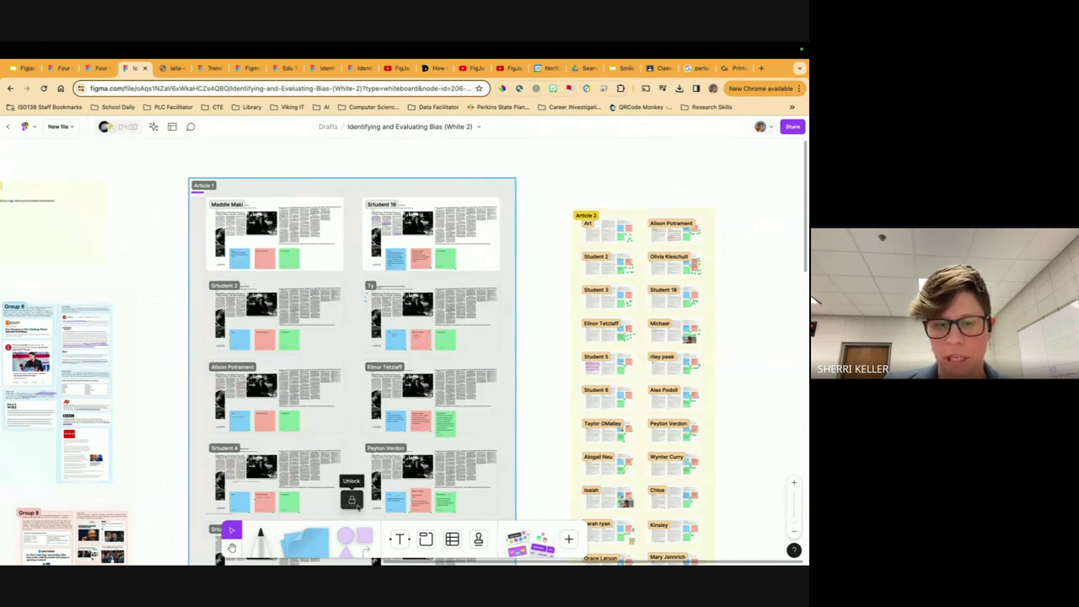
Unlock the Article 1 section and toggle Hide contents so its student boards disappear.
{"action": "left_click", "coordinate": [352, 503]}
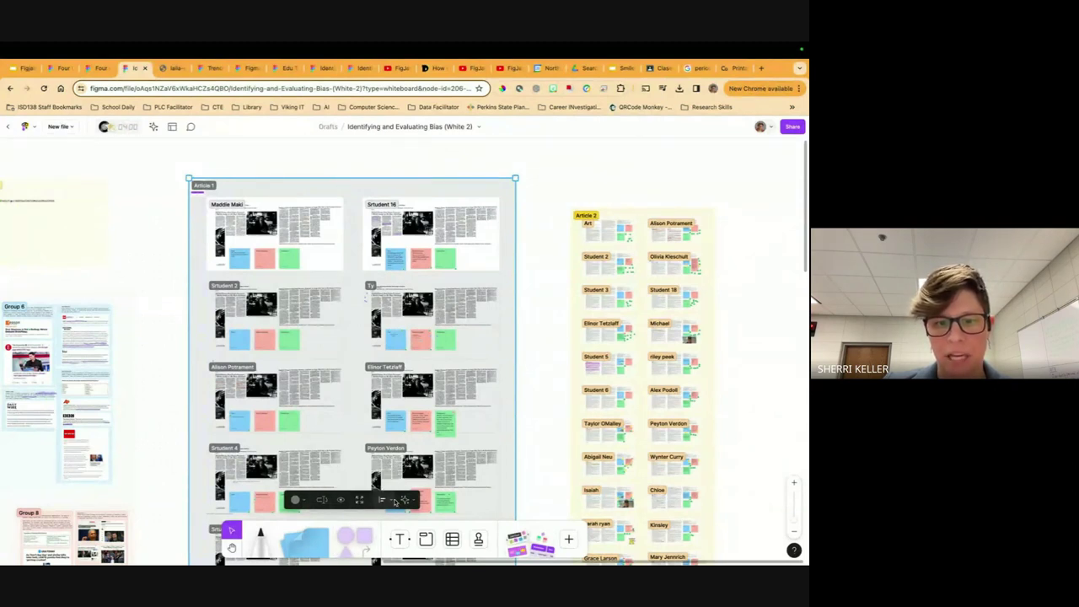
{"action": "left_click", "coordinate": [414, 503]}
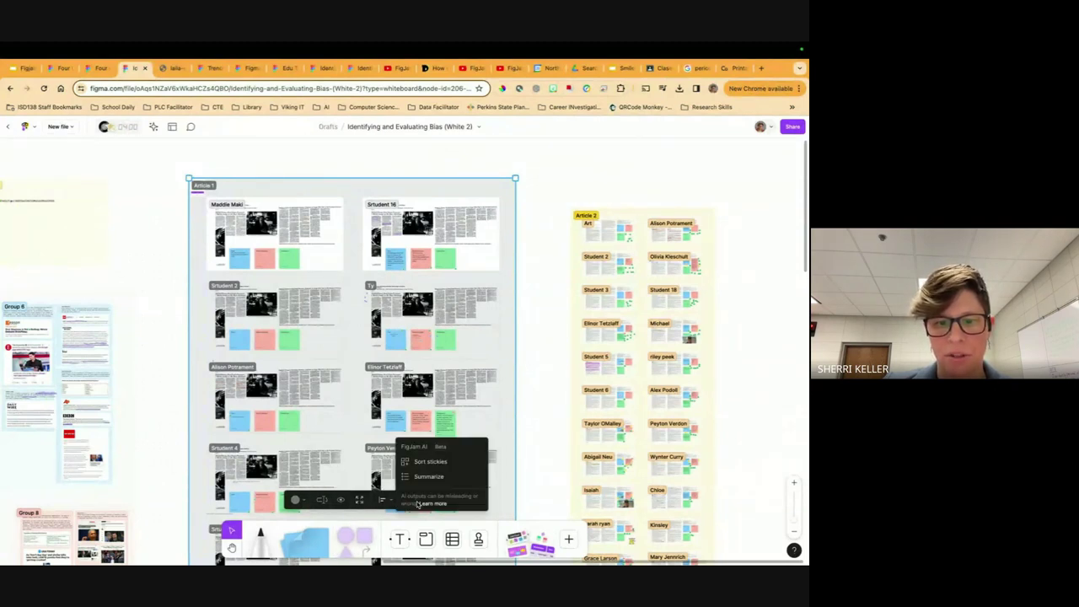
{"action": "left_click", "coordinate": [339, 499]}
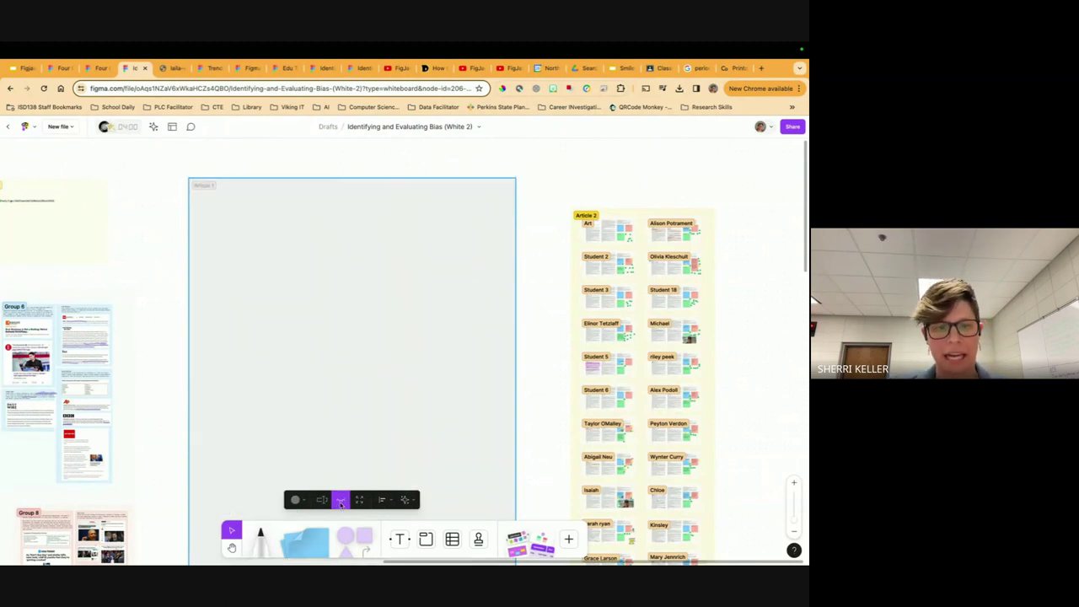
{"action": "left_click", "coordinate": [340, 501]}
{"action": "left_click", "coordinate": [340, 501]}
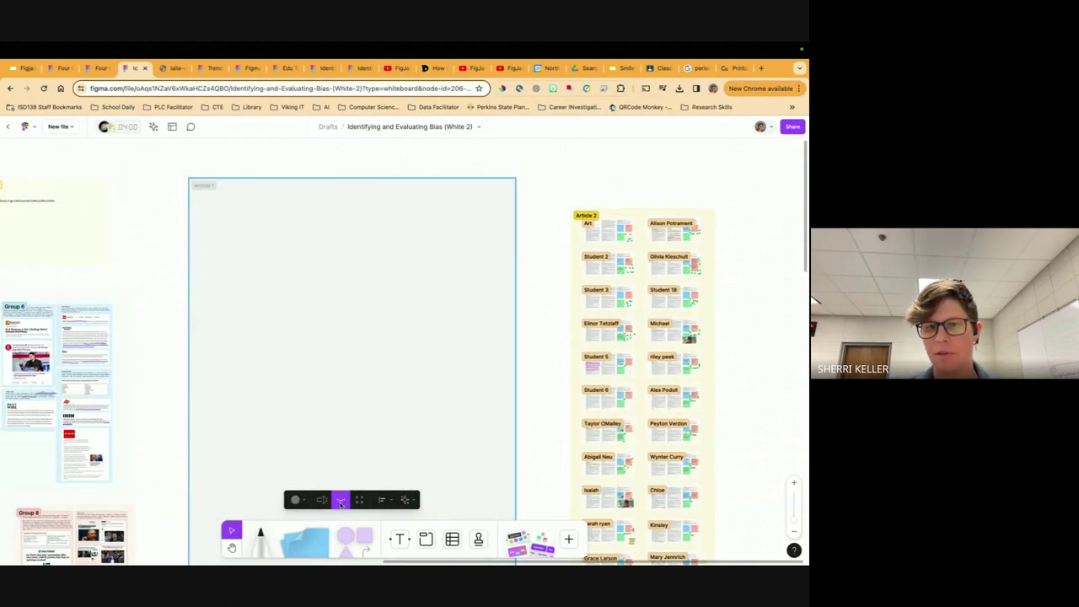
Glance through the Four Corners Activity, Figma for Education and FigJam community tabs.
{"action": "left_click", "coordinate": [56, 71]}
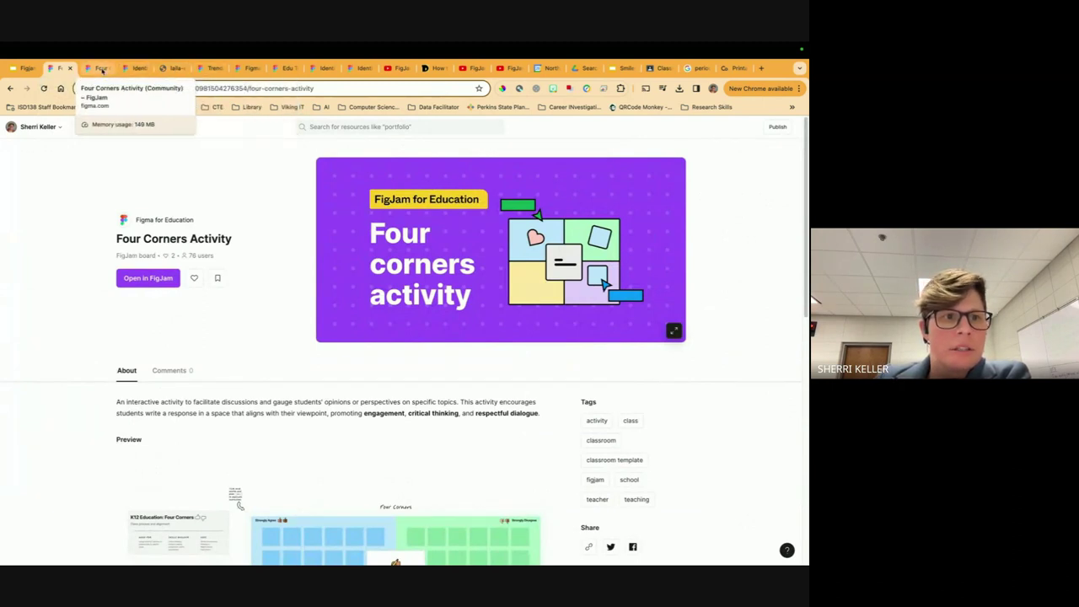
{"action": "left_click", "coordinate": [243, 69]}
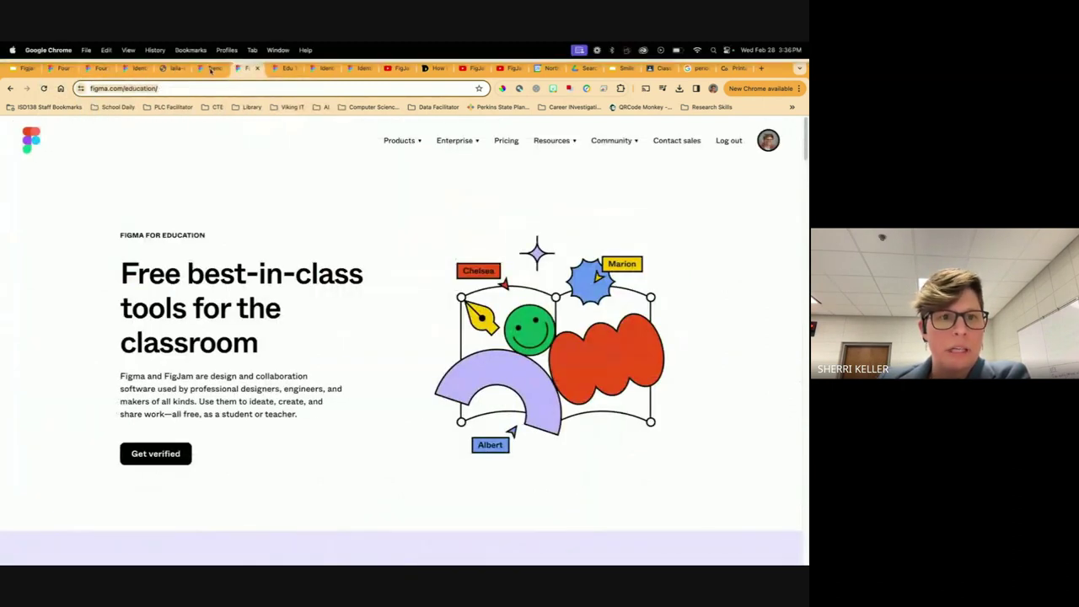
{"action": "left_click", "coordinate": [209, 70]}
Back on the classroom board, delete the Emailing Your Teacher and Life Tips text items.
{"action": "left_click", "coordinate": [219, 68]}
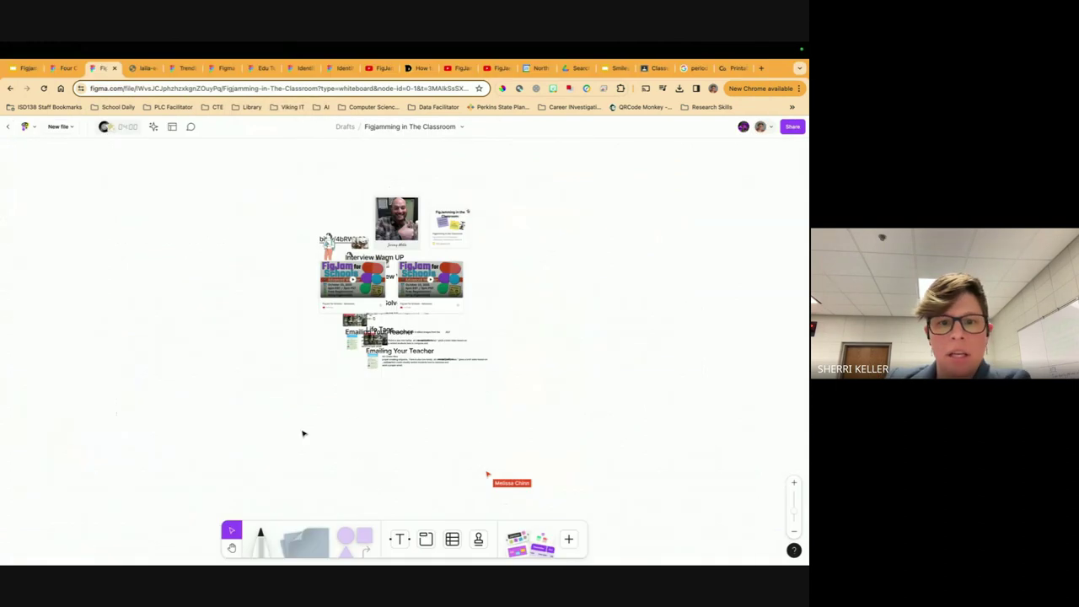
{"action": "left_click_drag", "start_coordinate": [298, 316], "coordinate": [484, 380]}
{"action": "key", "text": "Delete"}
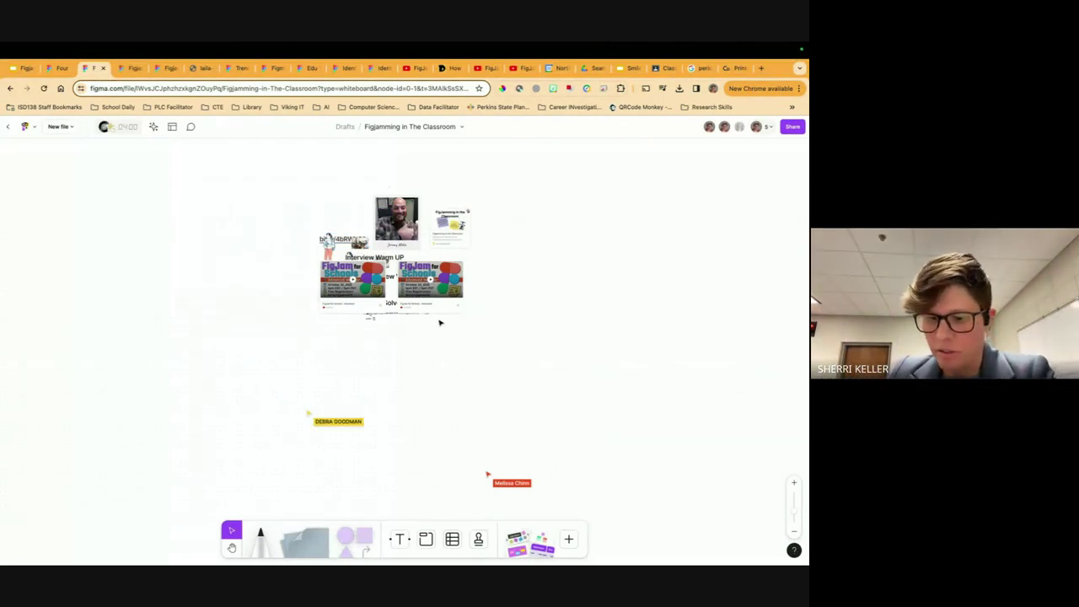
Move the two FigJam for Schools cards side by side on the right.
{"action": "scroll", "coordinate": [578, 342], "scroll_direction": "down", "scroll_amount": 1}
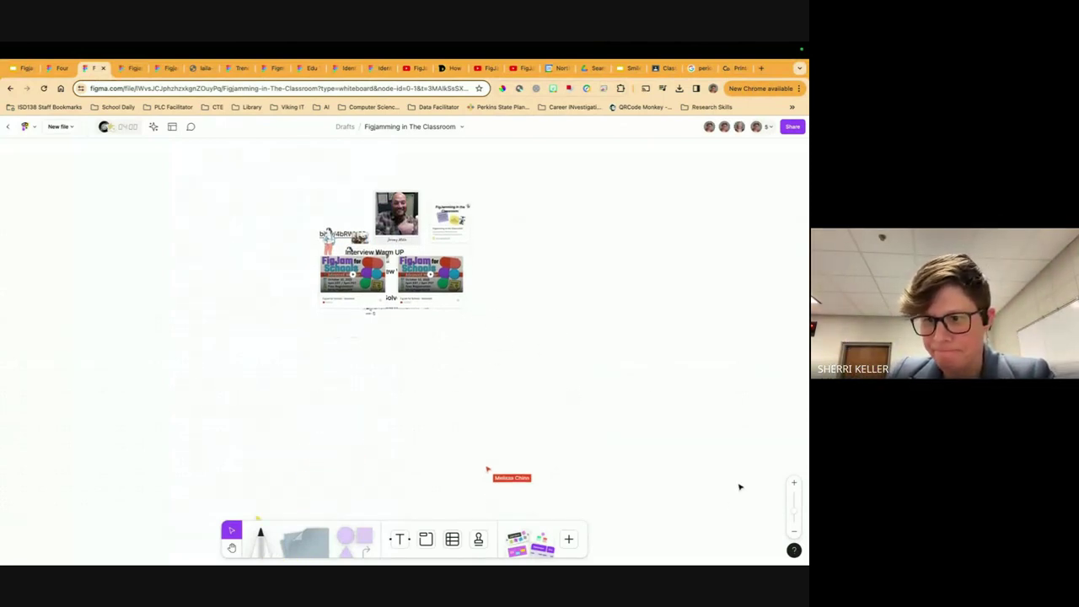
{"action": "left_click_drag", "start_coordinate": [793, 508], "coordinate": [793, 496]}
{"action": "scroll", "coordinate": [713, 376], "scroll_direction": "up", "scroll_amount": 5}
{"action": "left_click", "coordinate": [431, 350]}
{"action": "left_click_drag", "start_coordinate": [431, 350], "coordinate": [640, 223]}
{"action": "left_click", "coordinate": [273, 362]}
{"action": "left_click_drag", "start_coordinate": [273, 362], "coordinate": [656, 415]}
Delete the leftover text and image items and the small image covering the bit.ly link.
{"action": "left_click_drag", "start_coordinate": [493, 464], "coordinate": [89, 308]}
{"action": "key", "text": "Delete"}
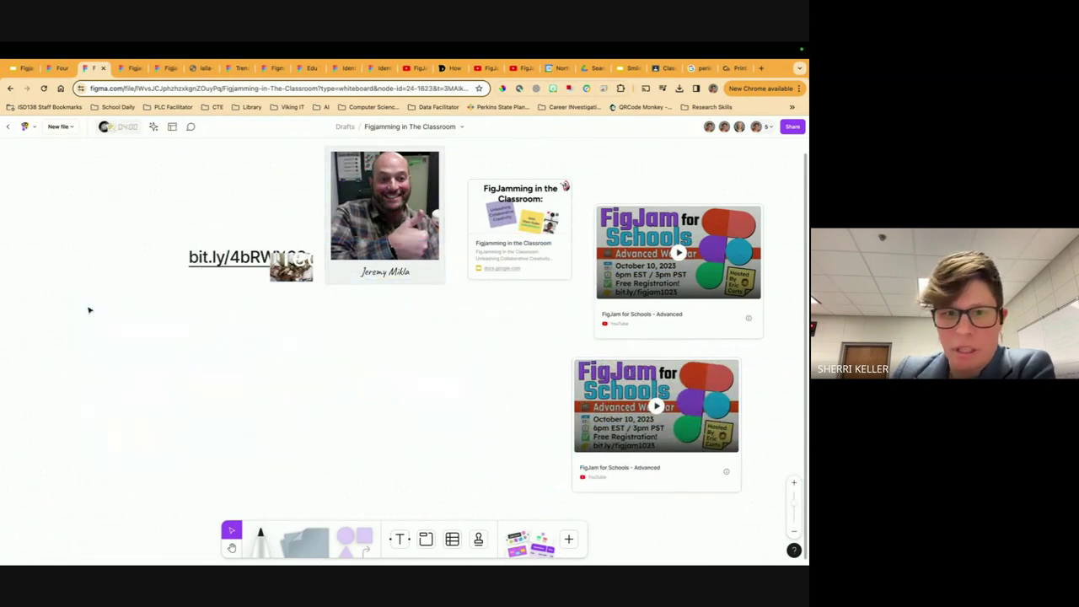
{"action": "left_click", "coordinate": [297, 263]}
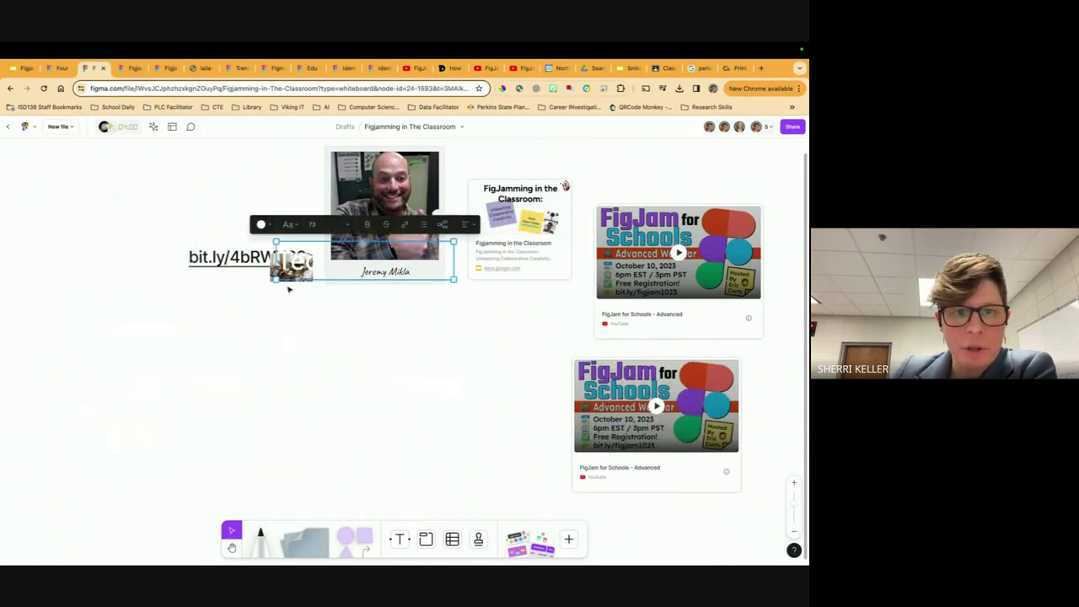
{"action": "left_click_drag", "start_coordinate": [307, 273], "coordinate": [317, 340]}
{"action": "key", "text": "Escape"}
{"action": "left_click", "coordinate": [290, 267]}
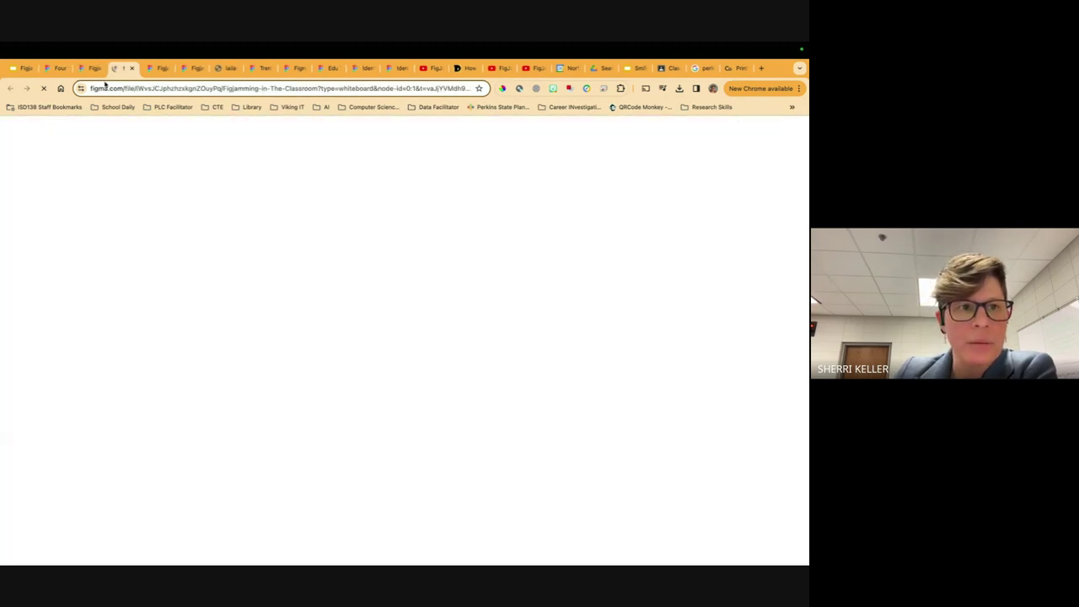
{"action": "left_click_drag", "start_coordinate": [291, 266], "coordinate": [293, 308]}
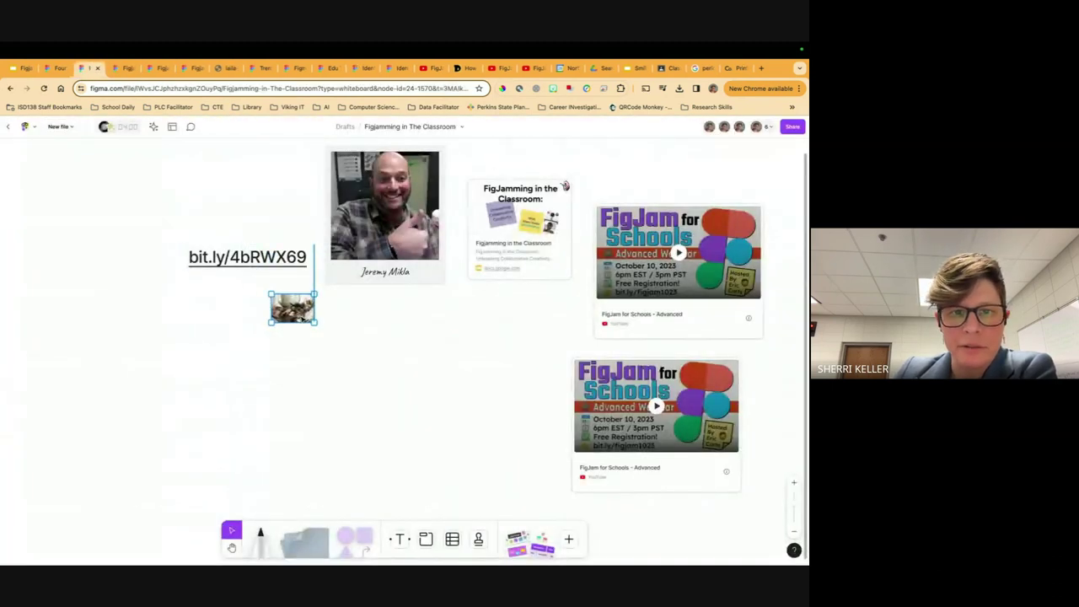
{"action": "key", "text": "Delete"}
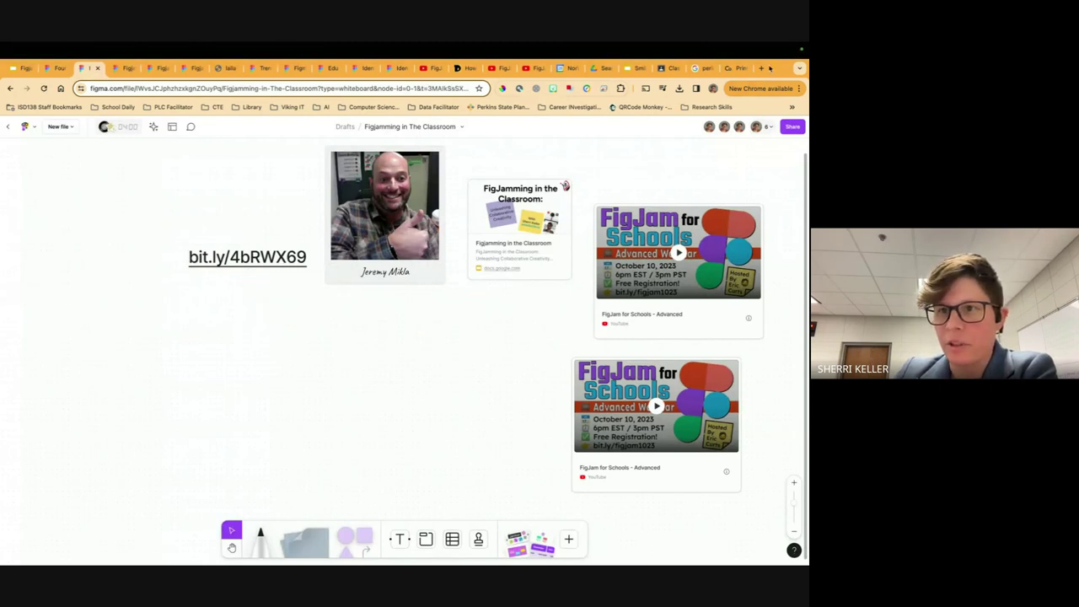
Drop the Tech Integration newsletter screenshot onto the board, enlarge it and place it below the bit.ly link.
{"action": "mouse_move", "coordinate": [767, 57]}
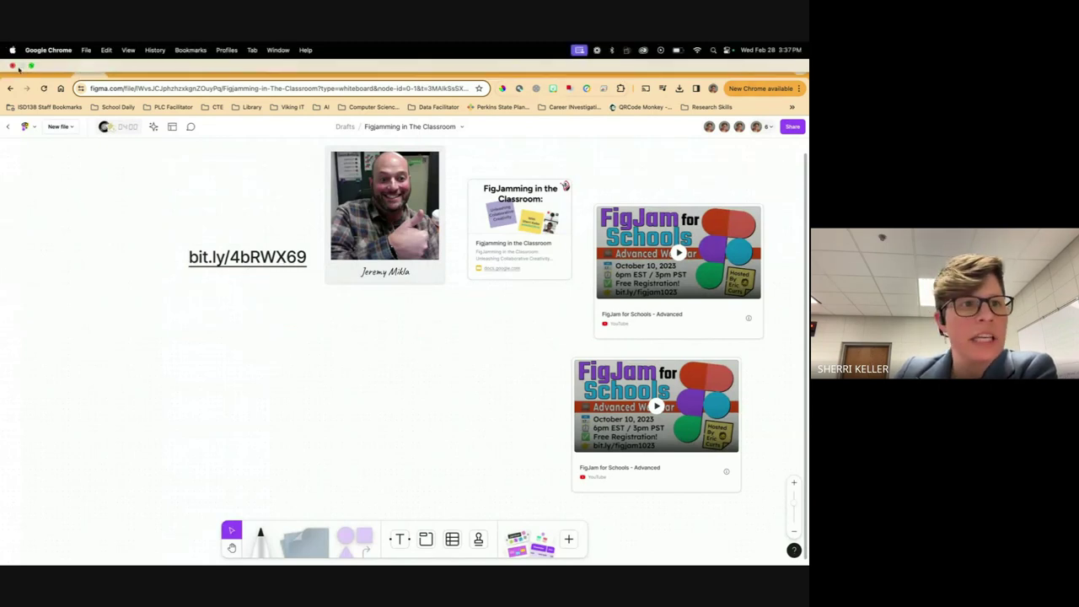
{"action": "left_click", "coordinate": [30, 66]}
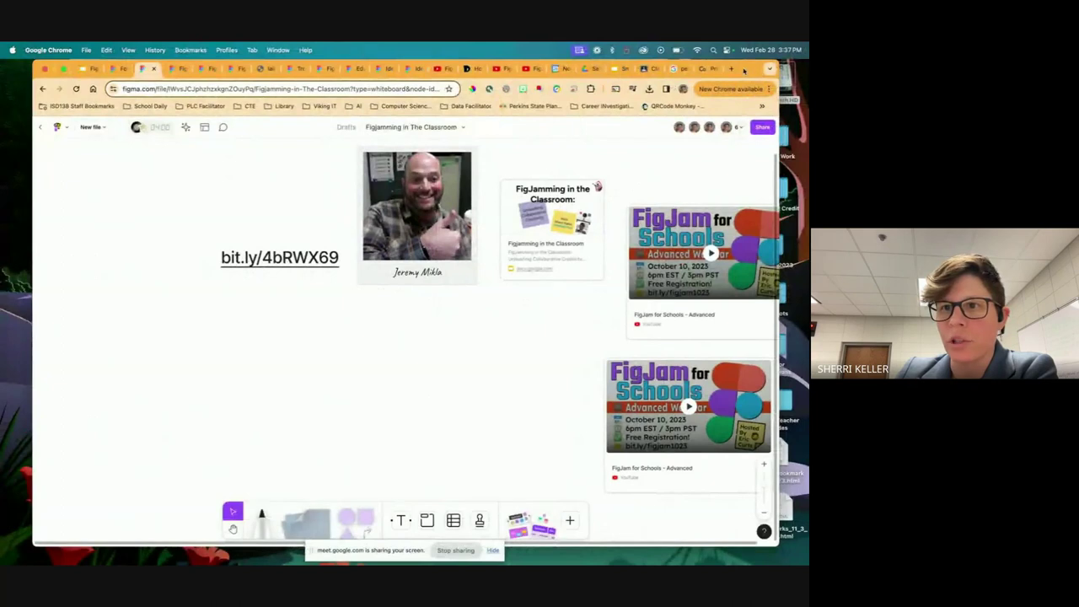
{"action": "left_click_drag", "start_coordinate": [743, 70], "coordinate": [422, 74]}
{"action": "left_click_drag", "start_coordinate": [493, 497], "coordinate": [107, 411]}
{"action": "left_click_drag", "start_coordinate": [422, 74], "coordinate": [765, 71]}
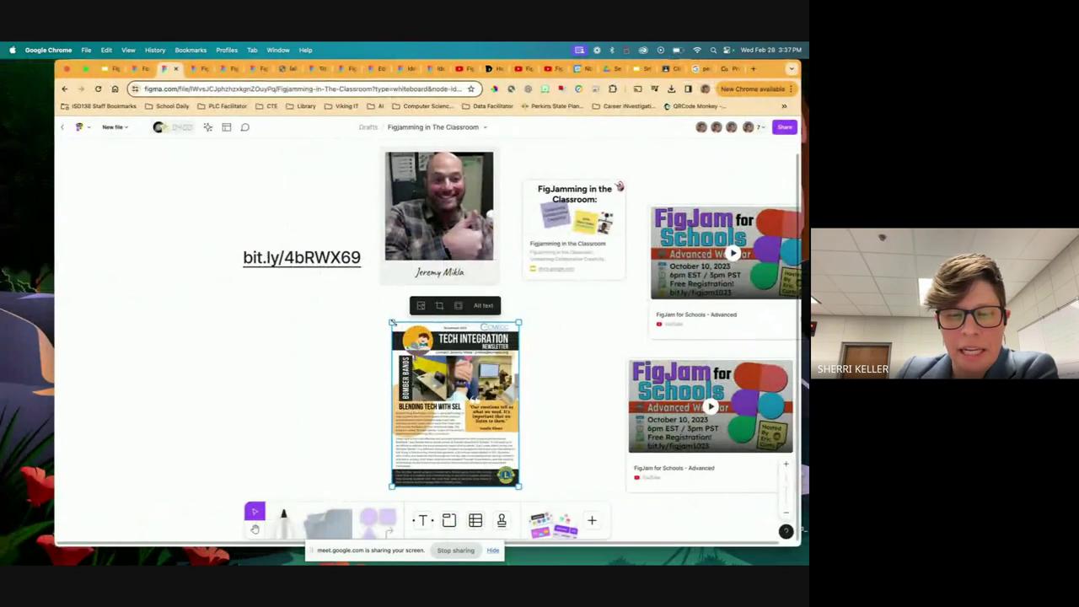
{"action": "left_click_drag", "start_coordinate": [392, 323], "coordinate": [330, 241]}
{"action": "left_click_drag", "start_coordinate": [425, 365], "coordinate": [348, 411]}
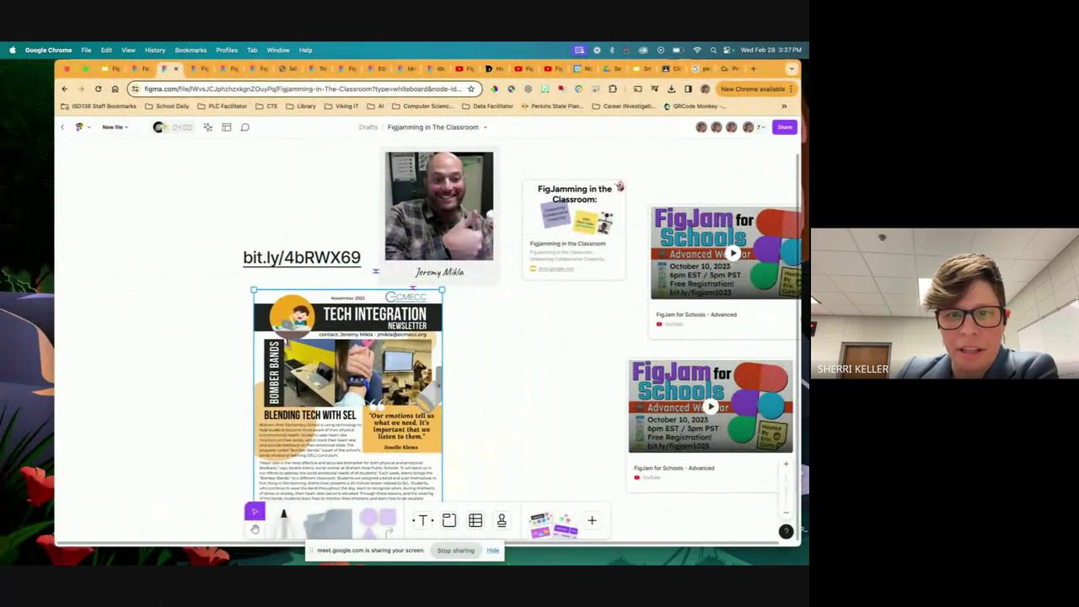
Underline a line of the newsletter's opening text with the Marker.
{"action": "scroll", "coordinate": [471, 379], "scroll_direction": "down", "scroll_amount": 2}
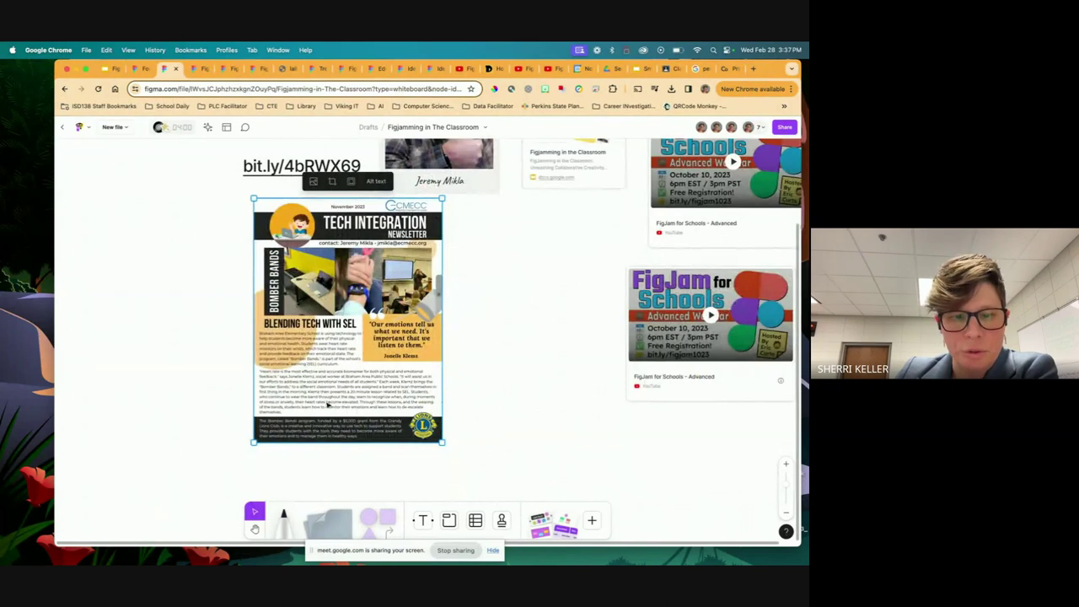
{"action": "left_click", "coordinate": [280, 521]}
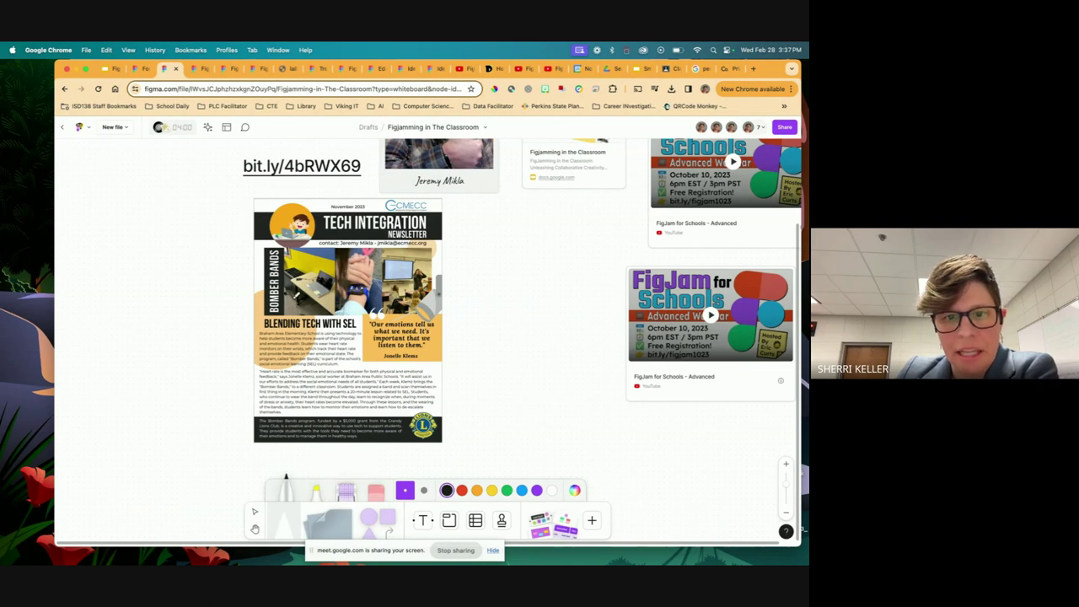
{"action": "left_click_drag", "start_coordinate": [260, 331], "coordinate": [363, 332]}
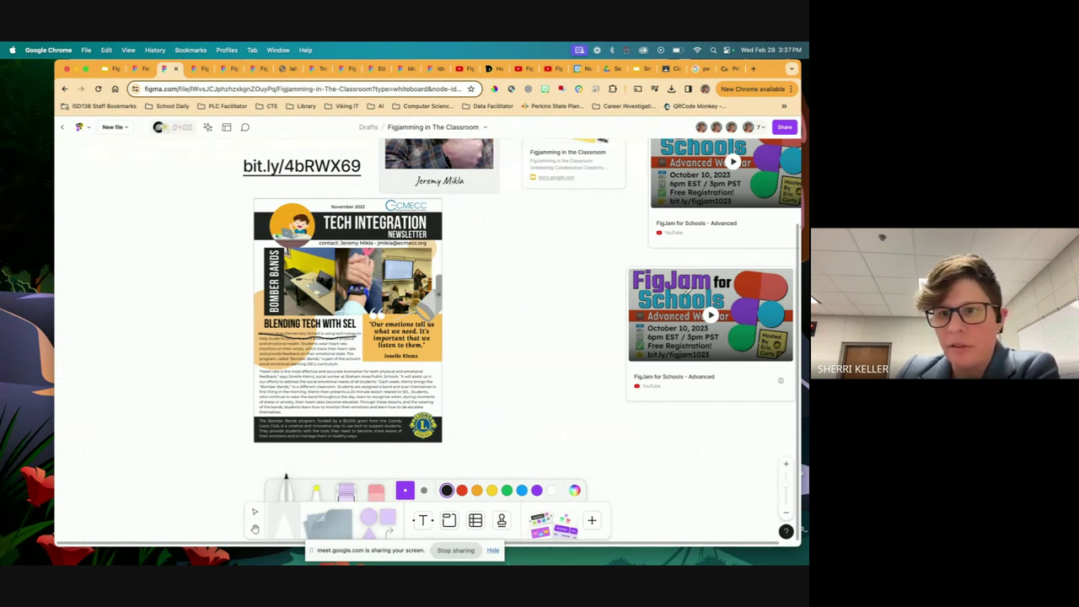
Paste the Smiley Face Tricks Slides link as a card beside the newsletter image.
{"action": "scroll", "coordinate": [571, 298], "scroll_direction": "up", "scroll_amount": 2}
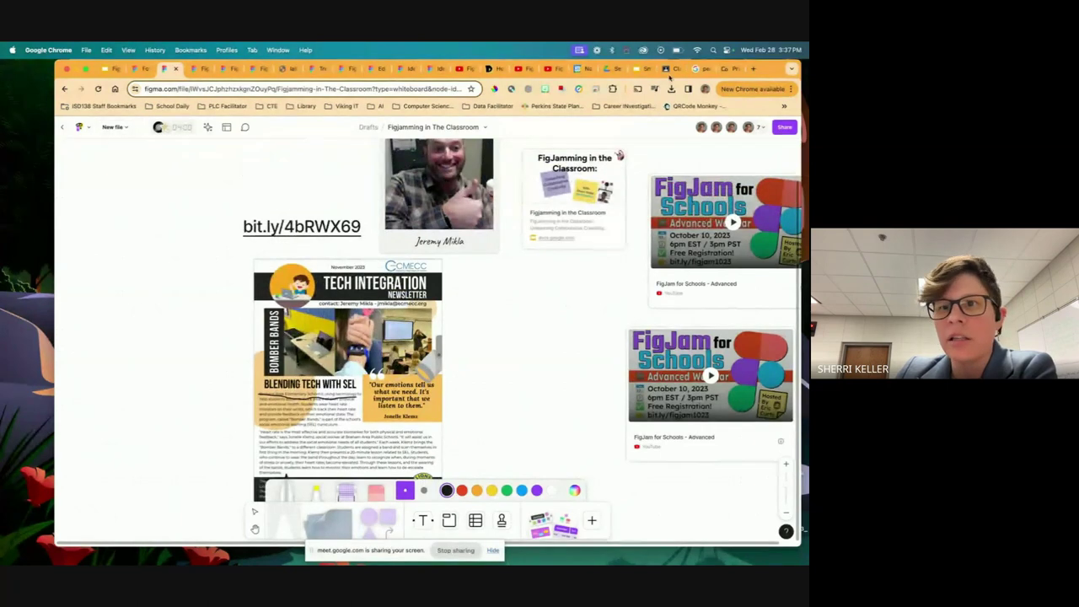
{"action": "left_click", "coordinate": [671, 89]}
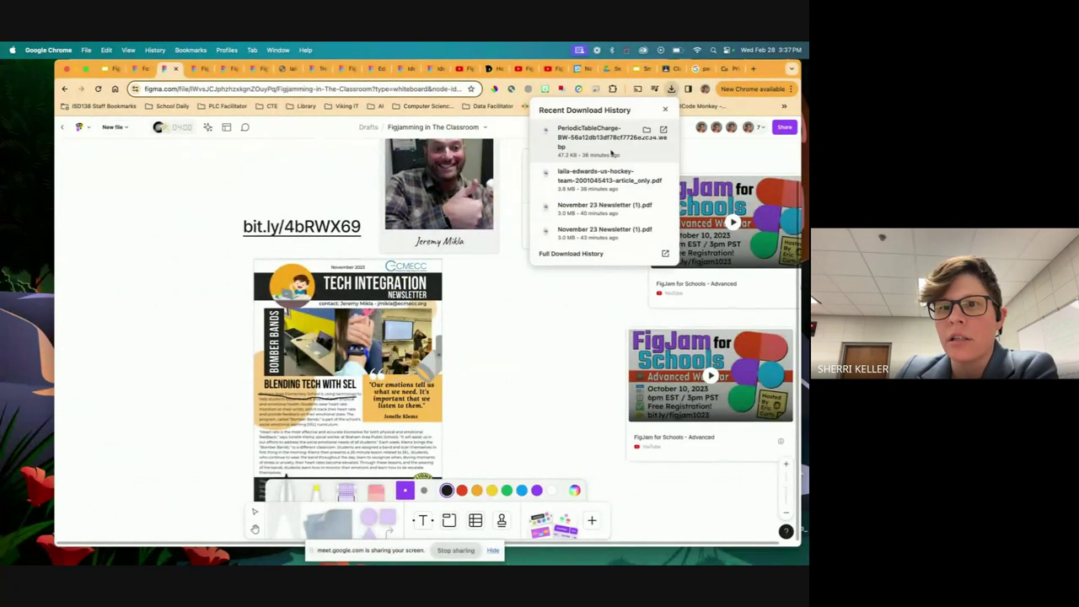
{"action": "left_click", "coordinate": [641, 68]}
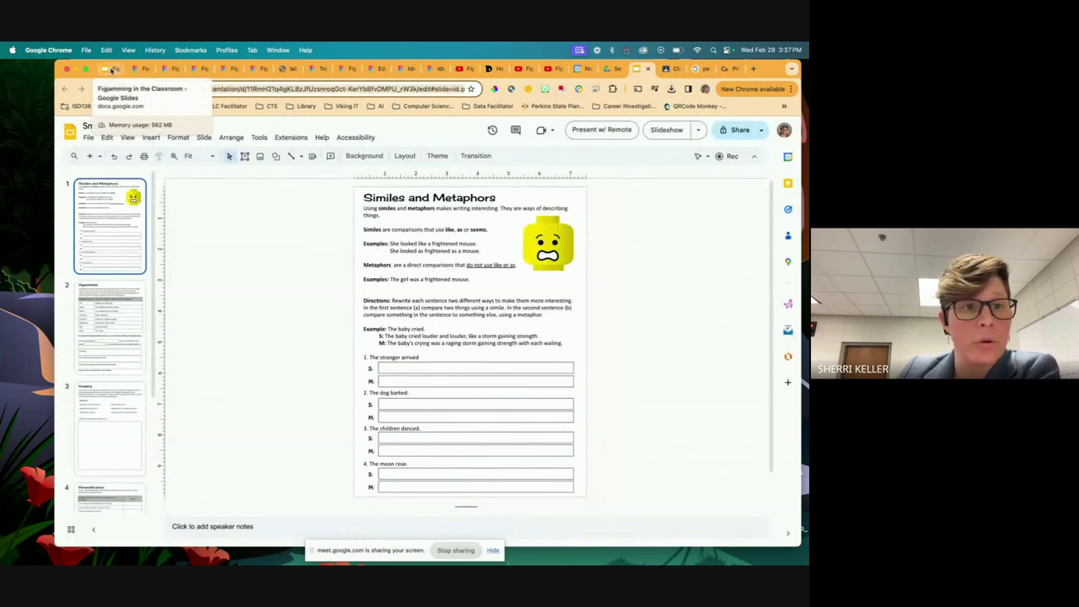
{"action": "left_click", "coordinate": [194, 68]}
{"action": "right_click", "coordinate": [433, 348]}
{"action": "left_click", "coordinate": [421, 352]}
{"action": "key", "text": "super+v"}
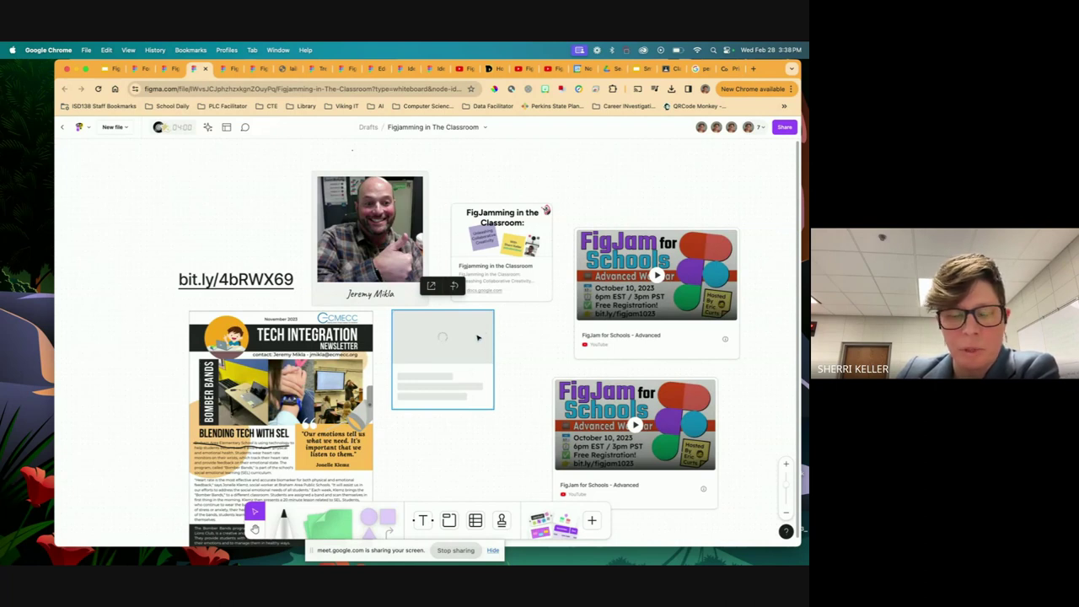
{"action": "left_click_drag", "start_coordinate": [477, 337], "coordinate": [474, 359]}
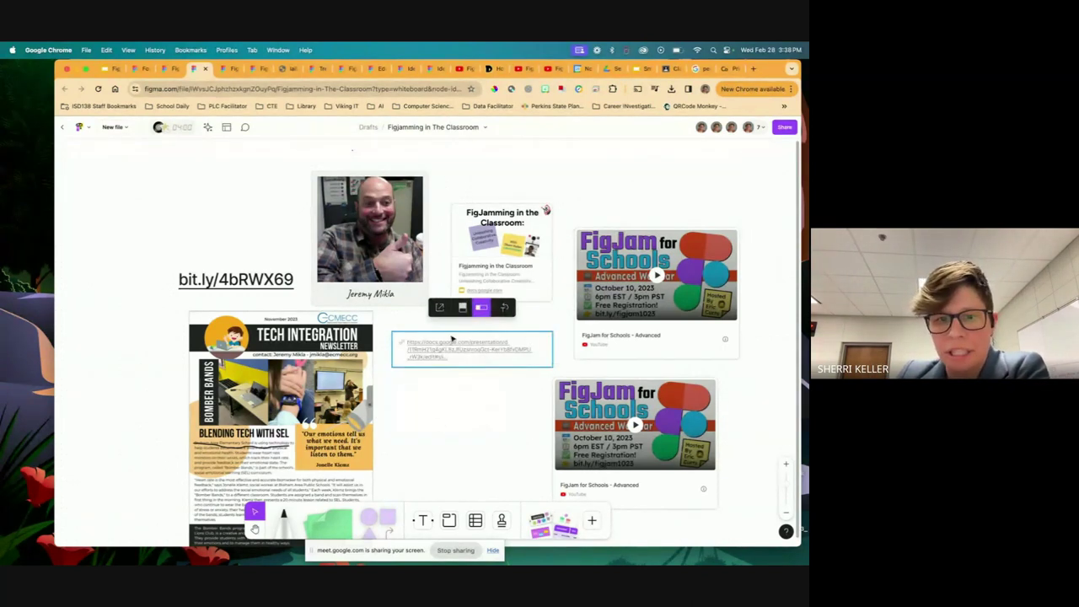
Test the Slides link card, then leave it in its original position.
{"action": "left_click", "coordinate": [432, 356]}
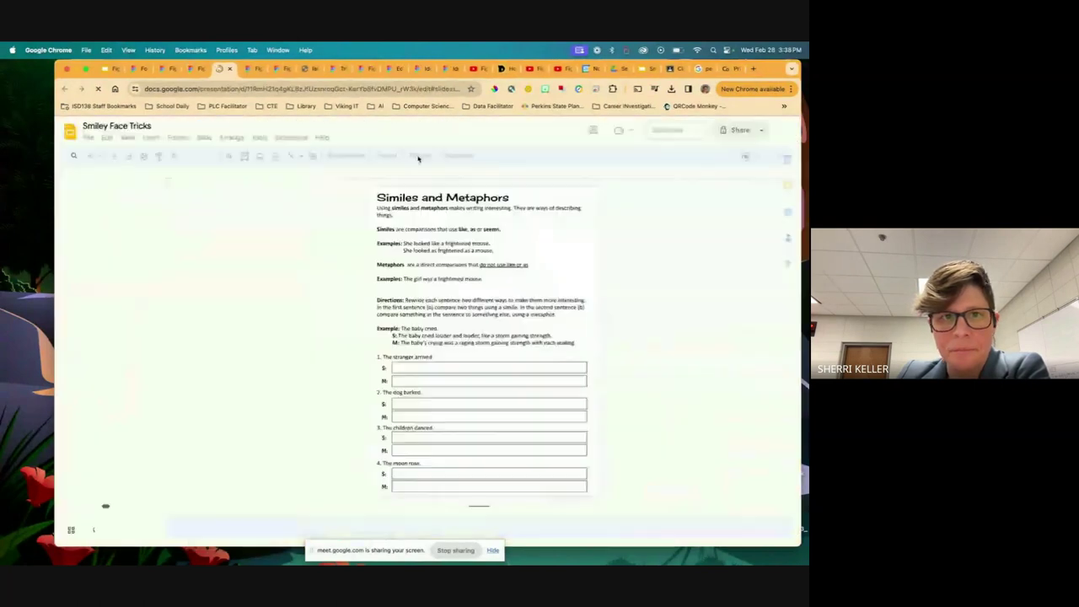
{"action": "left_click", "coordinate": [192, 69]}
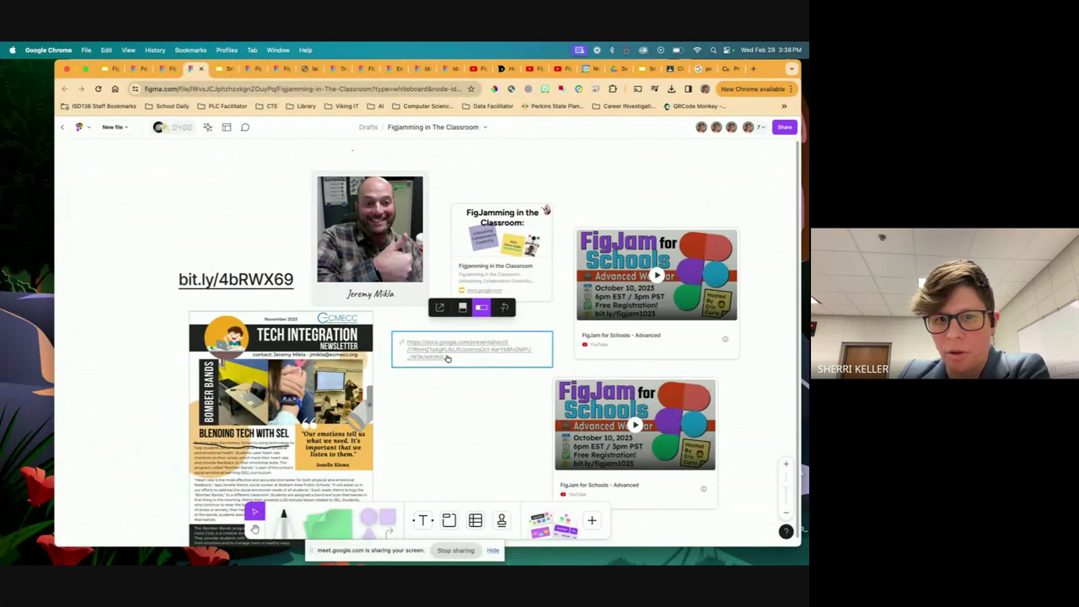
{"action": "left_click_drag", "start_coordinate": [531, 363], "coordinate": [523, 380]}
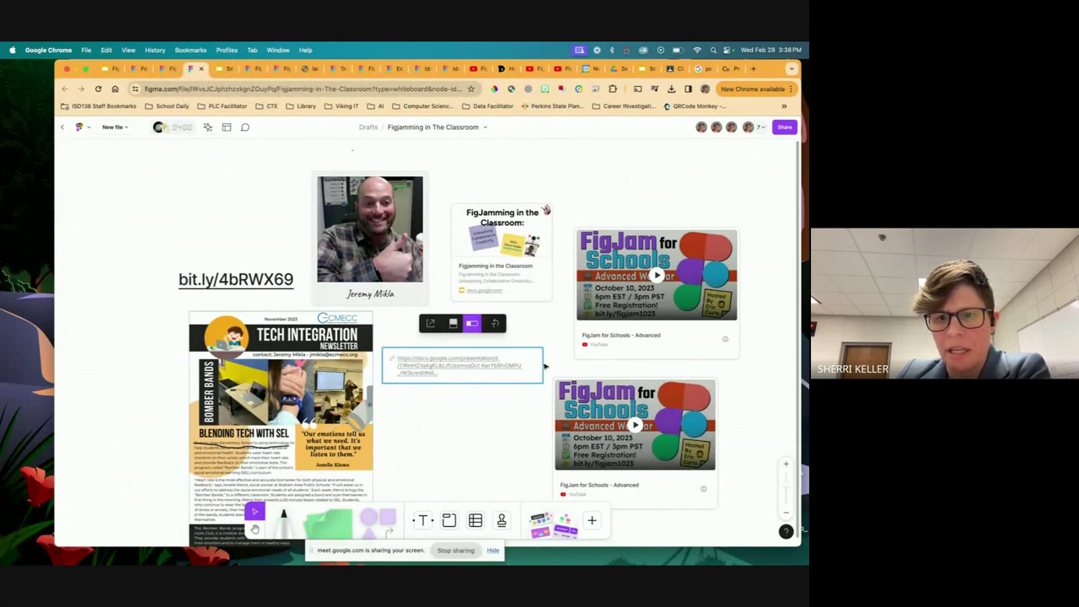
{"action": "key", "text": "ctrl+z"}
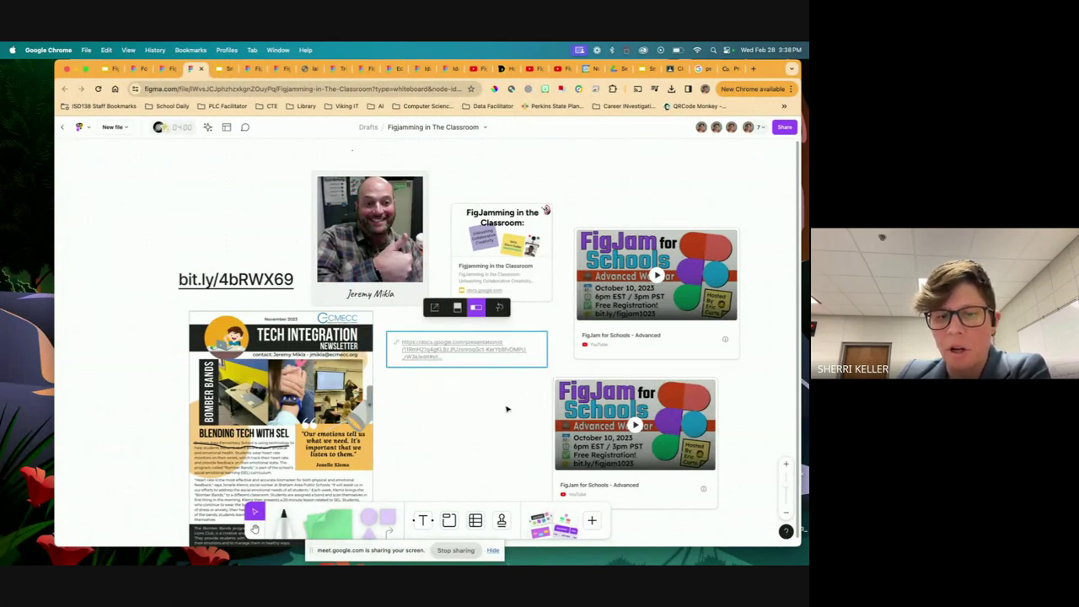
{"action": "left_click", "coordinate": [506, 404]}
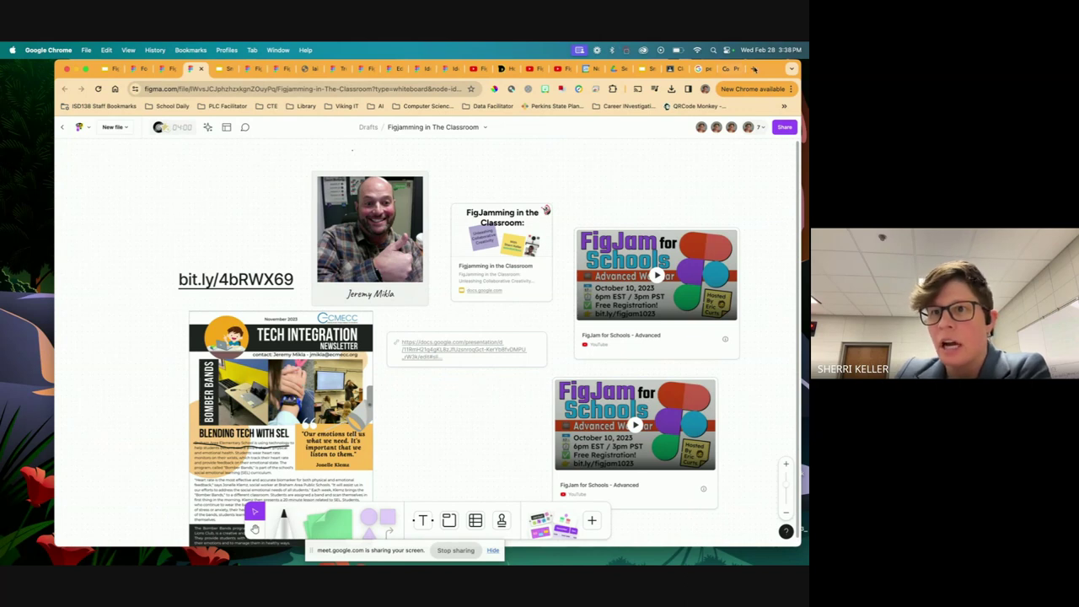
Drop the PeriodicTable image from the desktop onto an empty area and enlarge it.
{"action": "left_click_drag", "start_coordinate": [754, 69], "coordinate": [365, 54]}
{"action": "scroll", "coordinate": [389, 341], "scroll_direction": "down", "scroll_amount": 5}
{"action": "scroll", "coordinate": [395, 323], "scroll_direction": "down", "scroll_amount": 5}
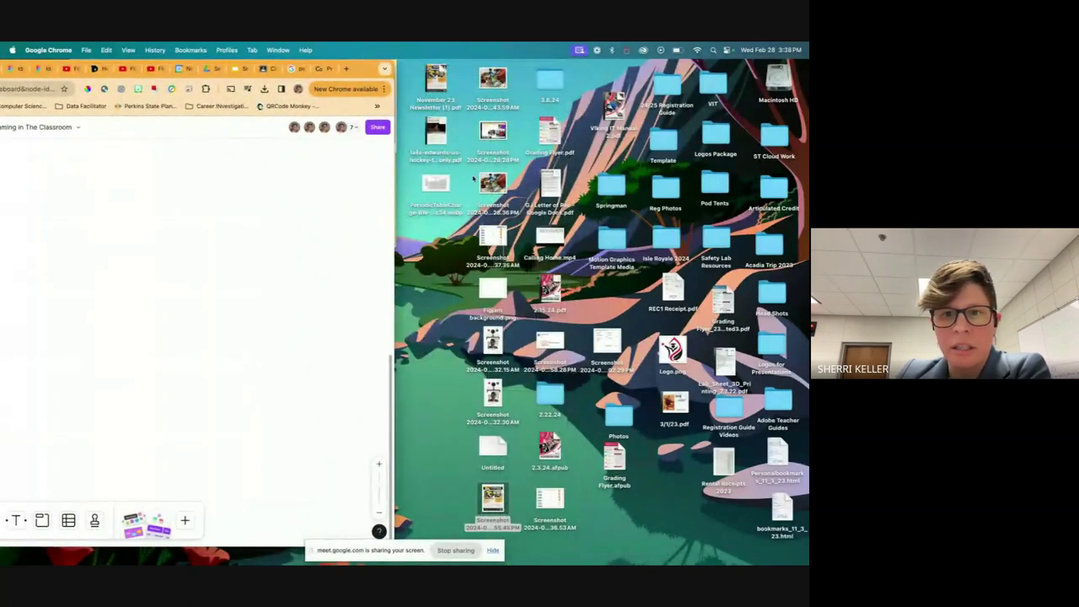
{"action": "left_click_drag", "start_coordinate": [432, 181], "coordinate": [329, 241]}
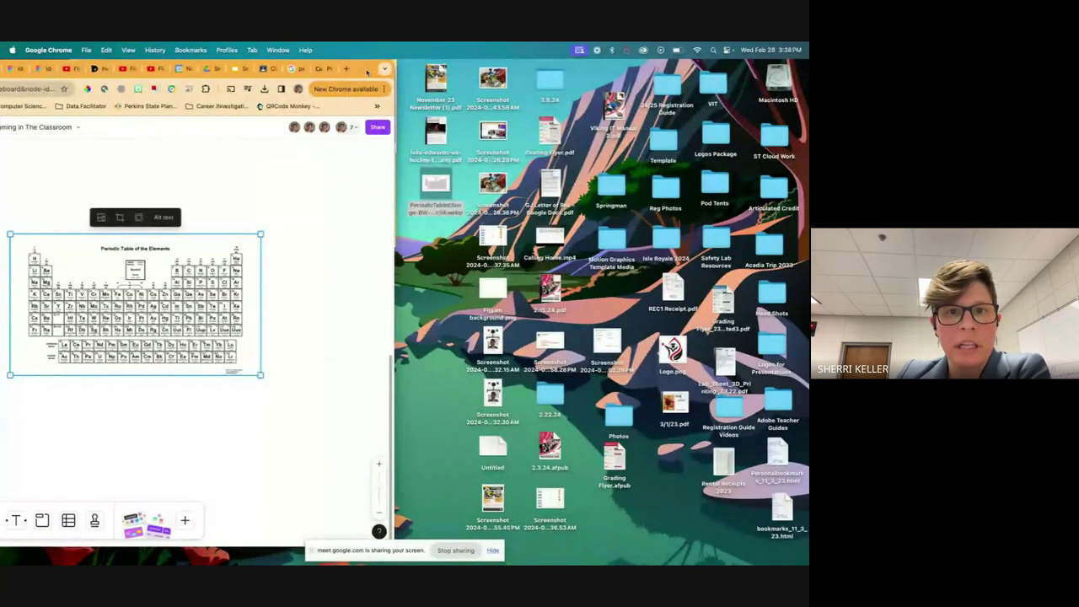
{"action": "double_click", "coordinate": [367, 72]}
{"action": "key", "text": "super+h"}
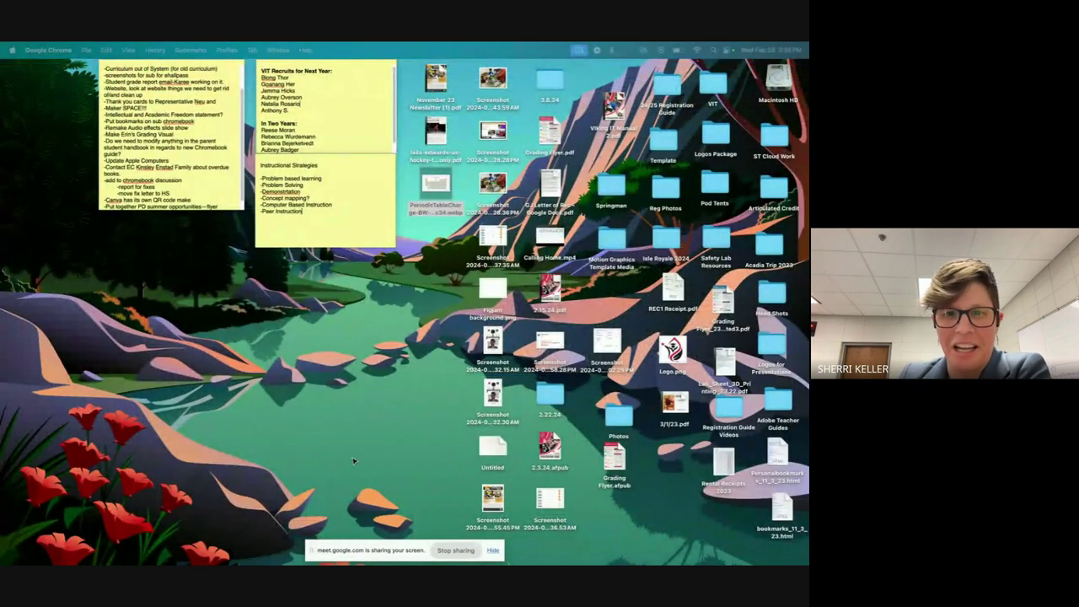
{"action": "key", "text": "super+Tab"}
{"action": "left_click_drag", "start_coordinate": [488, 297], "coordinate": [373, 286]}
{"action": "left_click_drag", "start_coordinate": [438, 389], "coordinate": [607, 498]}
{"action": "left_click_drag", "start_coordinate": [287, 280], "coordinate": [223, 263]}
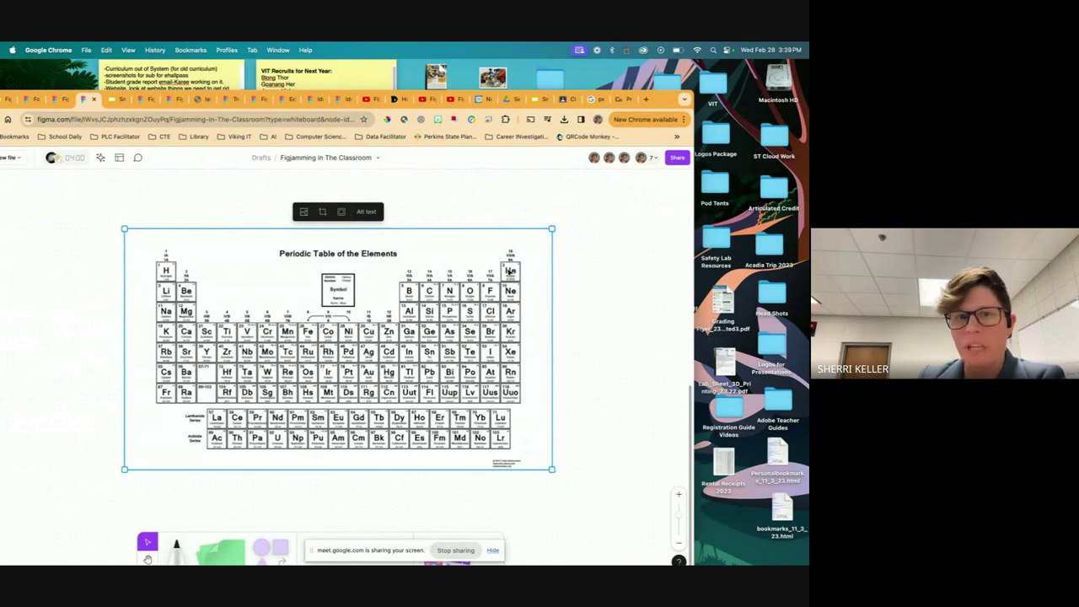
Zoom Chrome to fill the screen, deselect the periodic table and scroll up to the resource cards.
{"action": "double_click", "coordinate": [655, 103]}
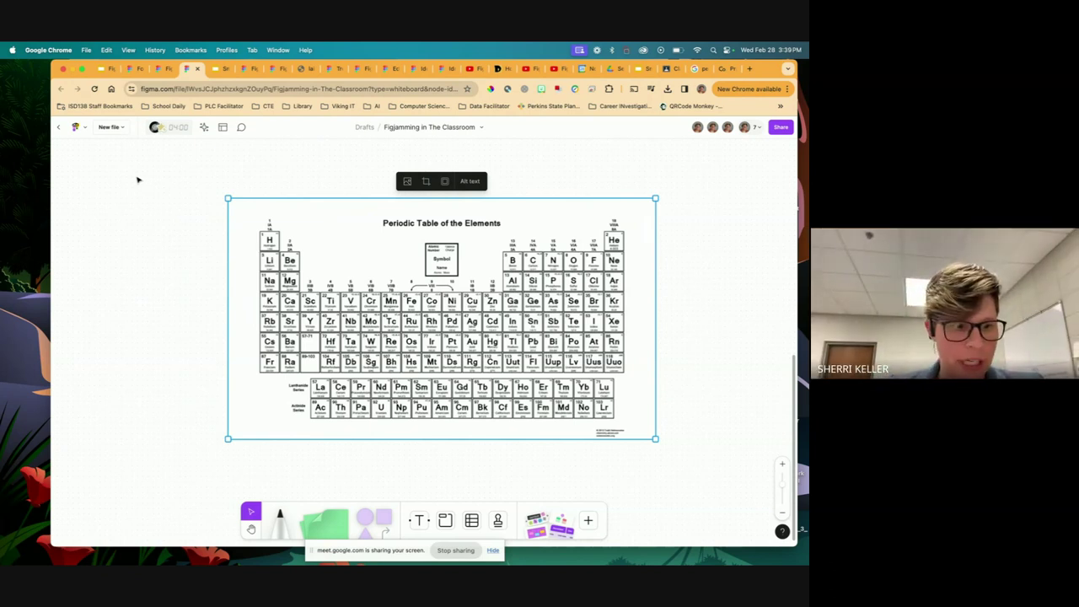
{"action": "left_click", "coordinate": [154, 245]}
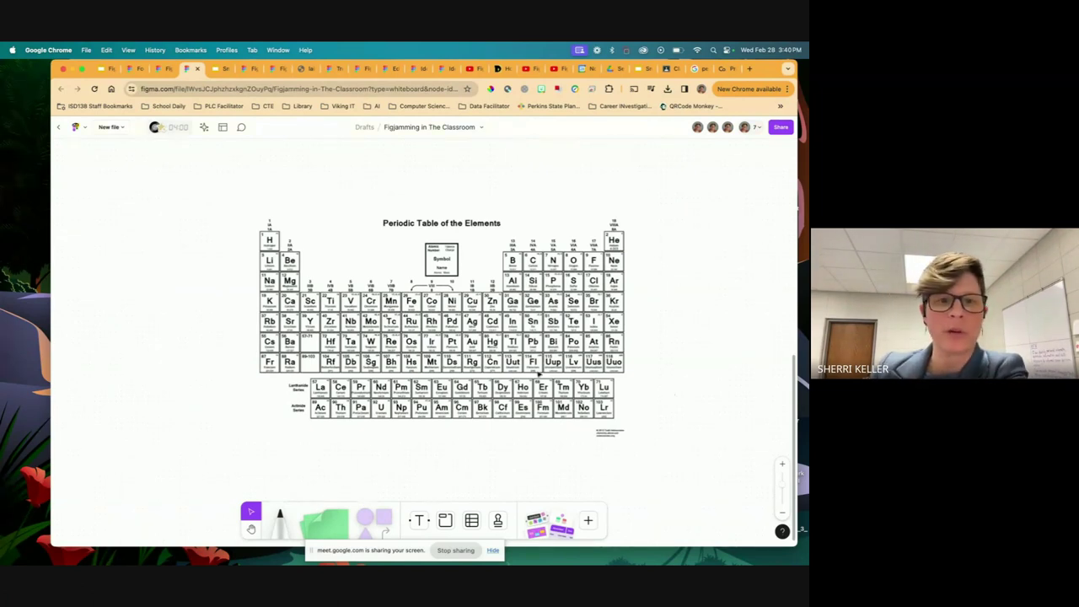
{"action": "scroll", "coordinate": [548, 367], "scroll_direction": "up", "scroll_amount": 10}
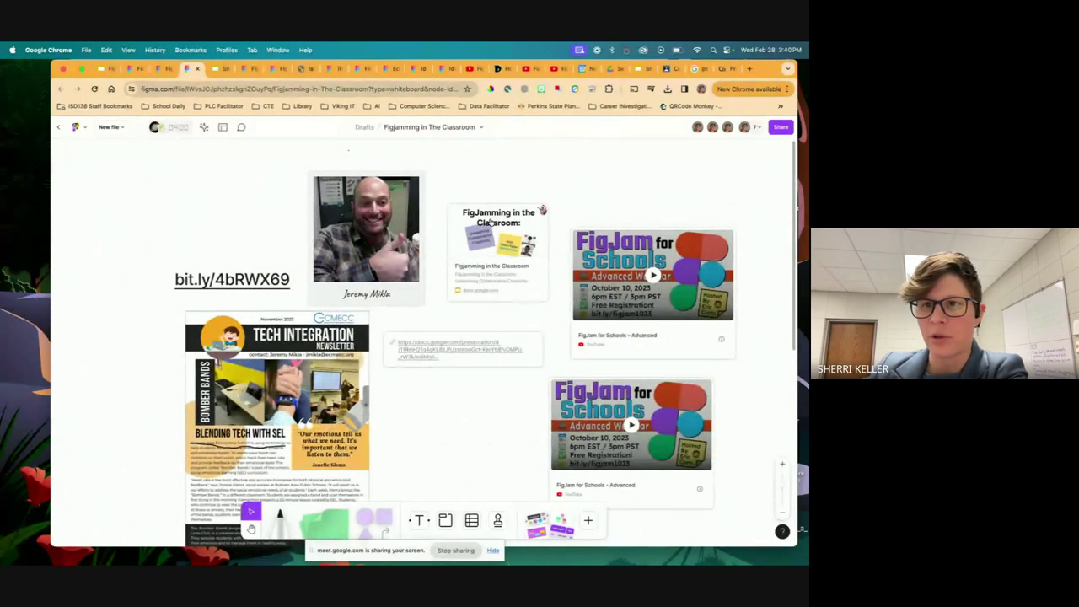
Open the FigJamming in the Classroom deck and advance to the 'STEP 4: Look at Templates' slide.
{"action": "left_click", "coordinate": [485, 235]}
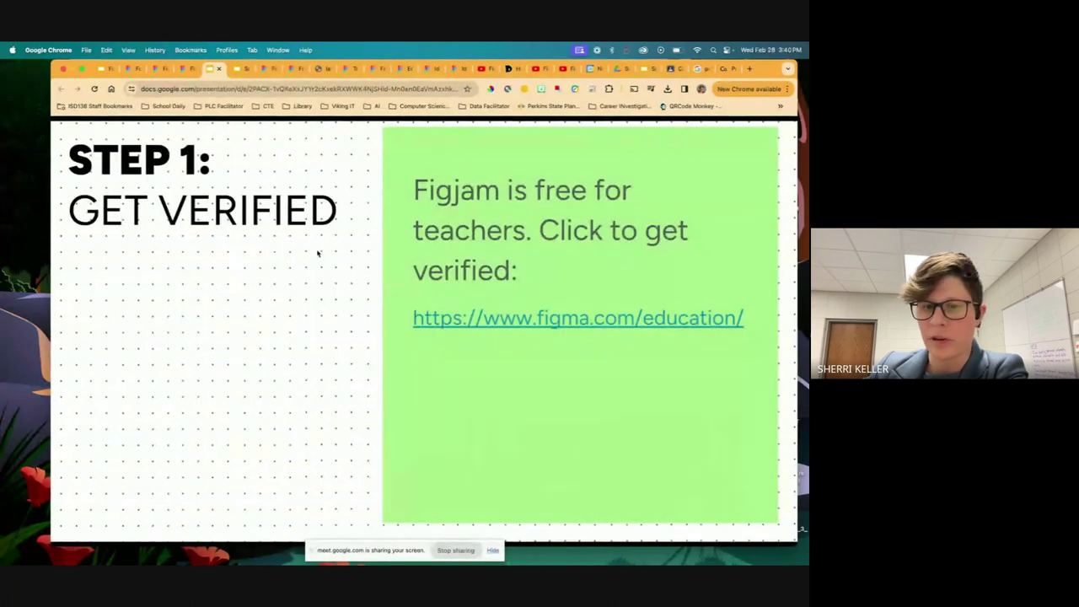
{"action": "left_click", "coordinate": [318, 253]}
{"action": "left_click", "coordinate": [318, 253]}
{"action": "left_click", "coordinate": [317, 253]}
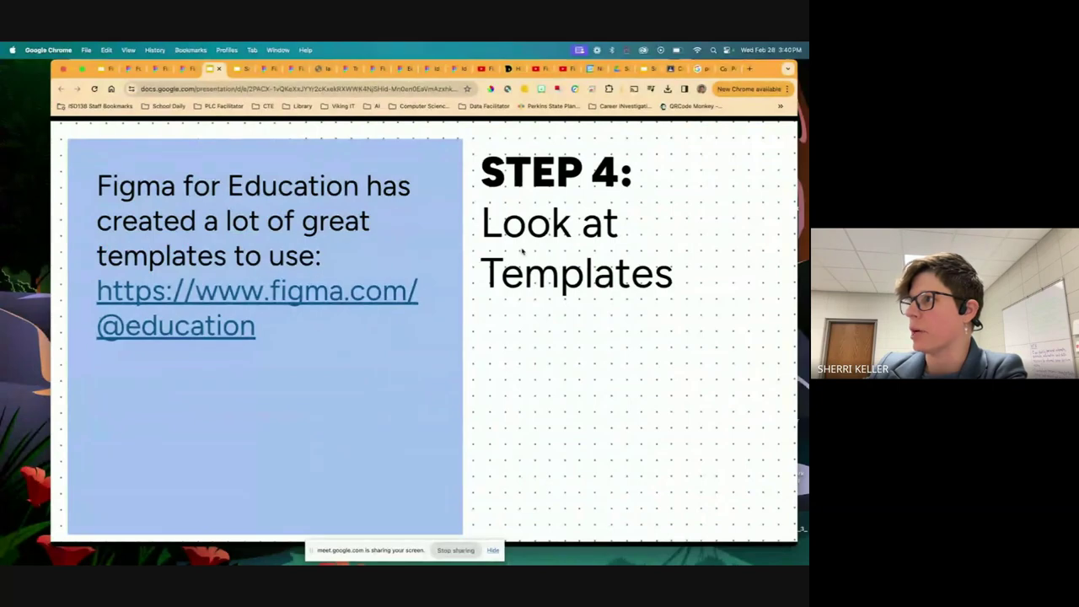